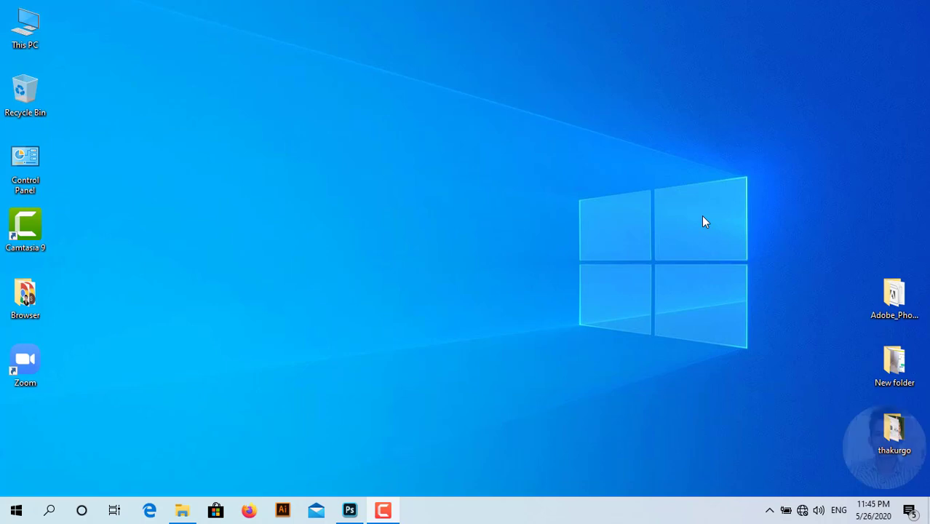
Restore the Photoshop window from the Windows taskbar so its Home screen is in front
left_click(351, 513)
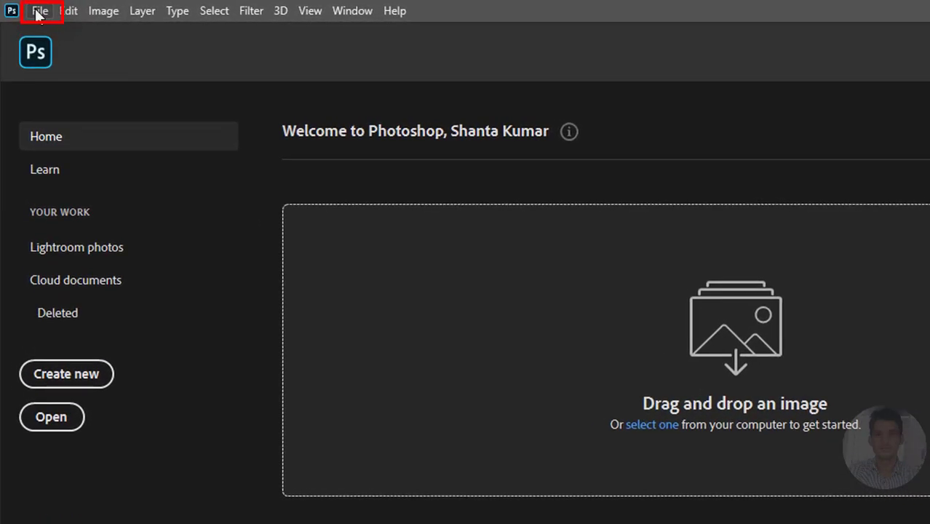
Start a new document and choose the Print A4 preset
left_click(37, 13)
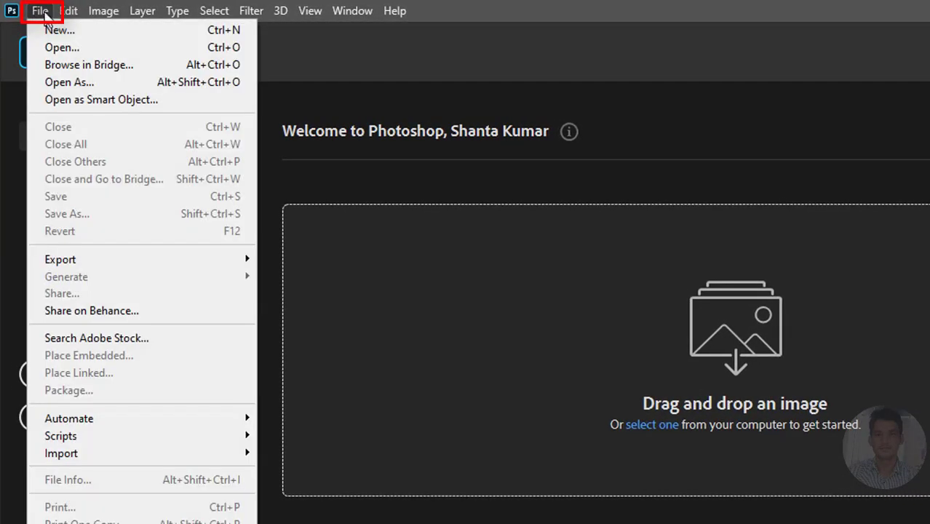
left_click(446, 66)
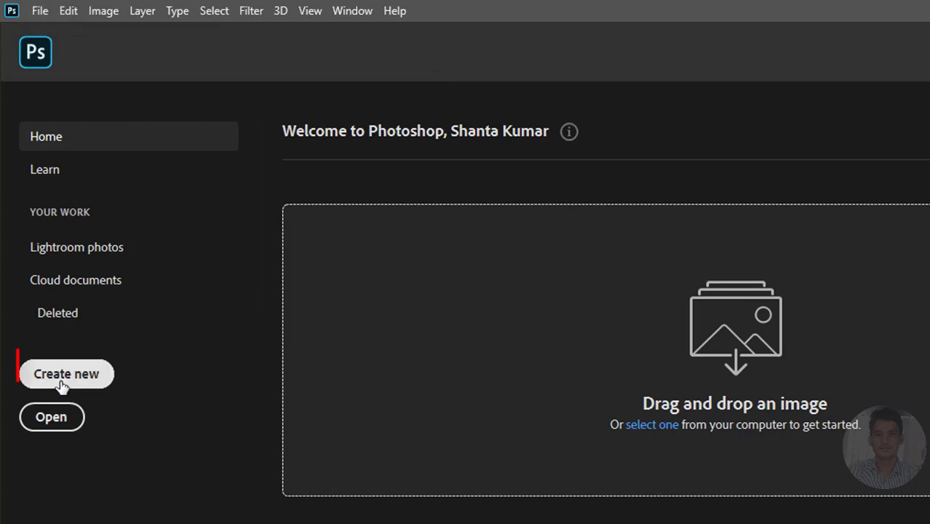
left_click(61, 382)
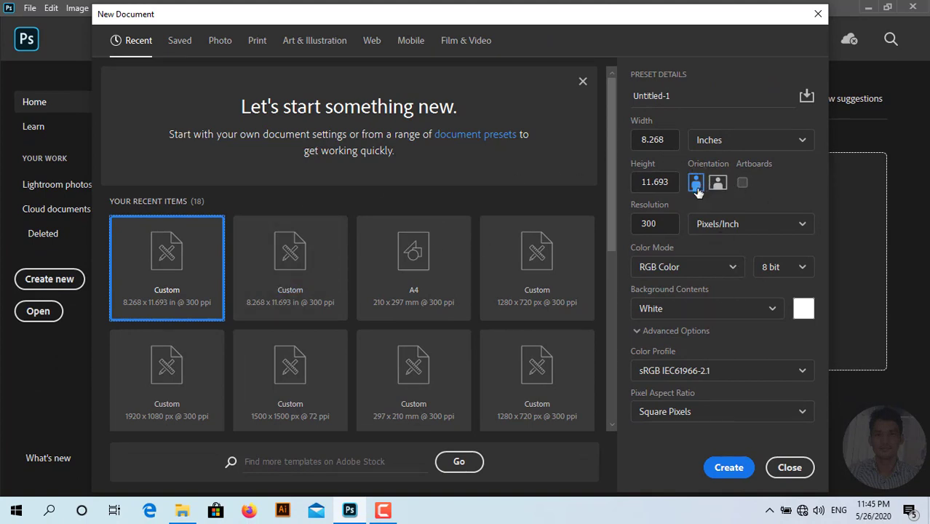
left_click(257, 41)
left_click(544, 157)
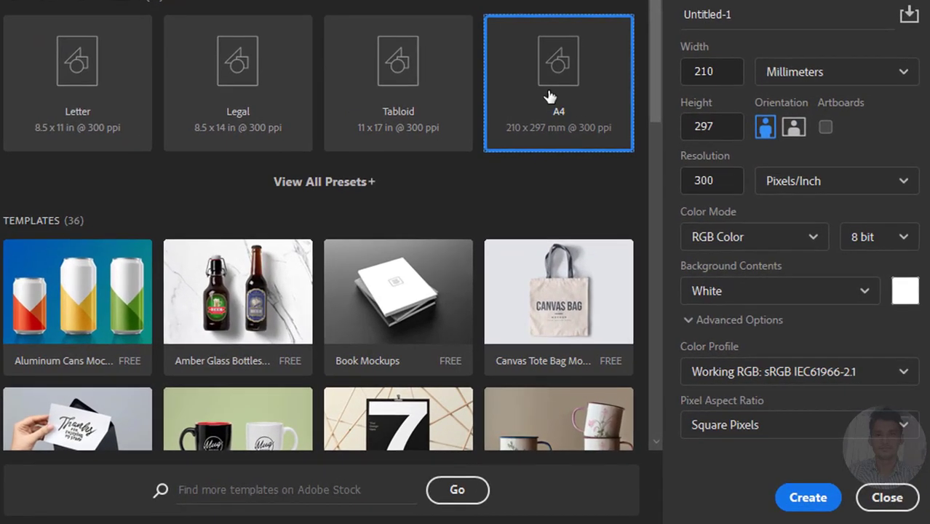
Set A4 units to inches, leave artboards off, keep 300 pixels/inch, and create it
left_click(900, 75)
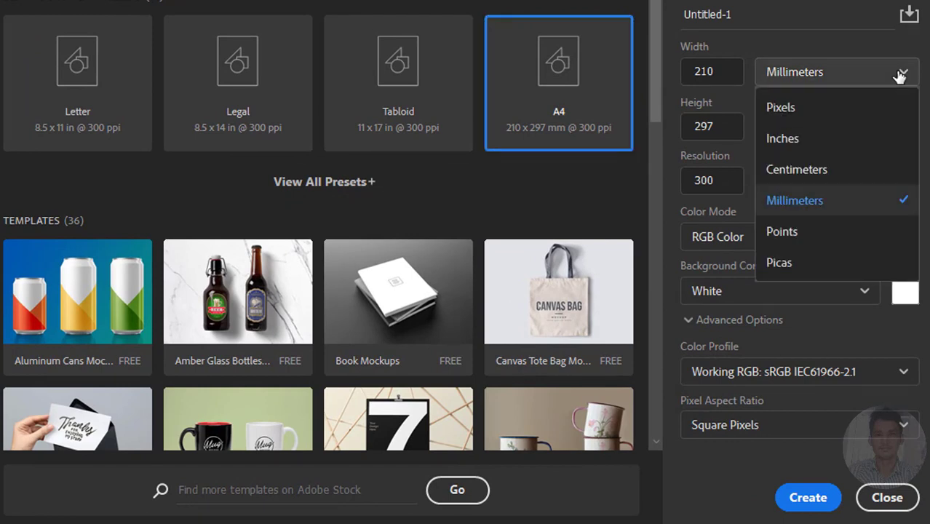
left_click(824, 138)
left_click(822, 143)
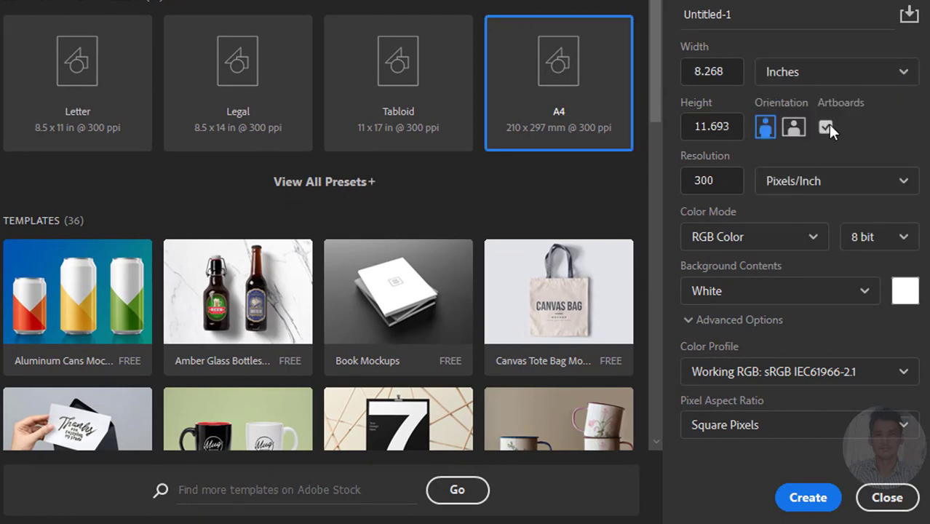
left_click(825, 127)
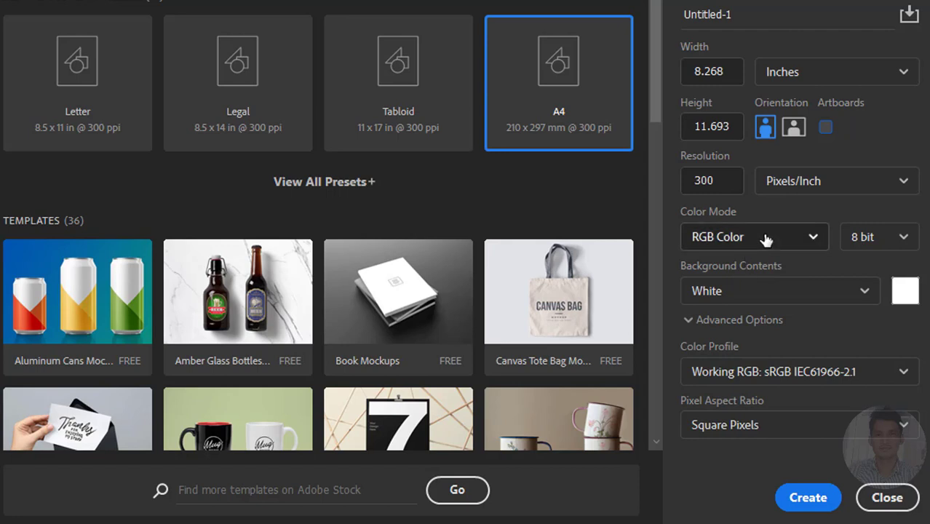
left_click(829, 185)
left_click(829, 213)
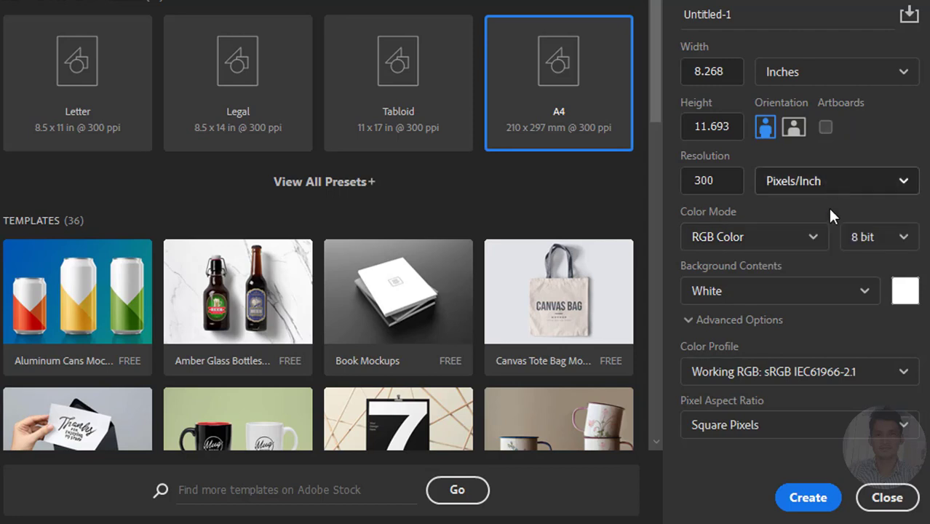
left_click(806, 500)
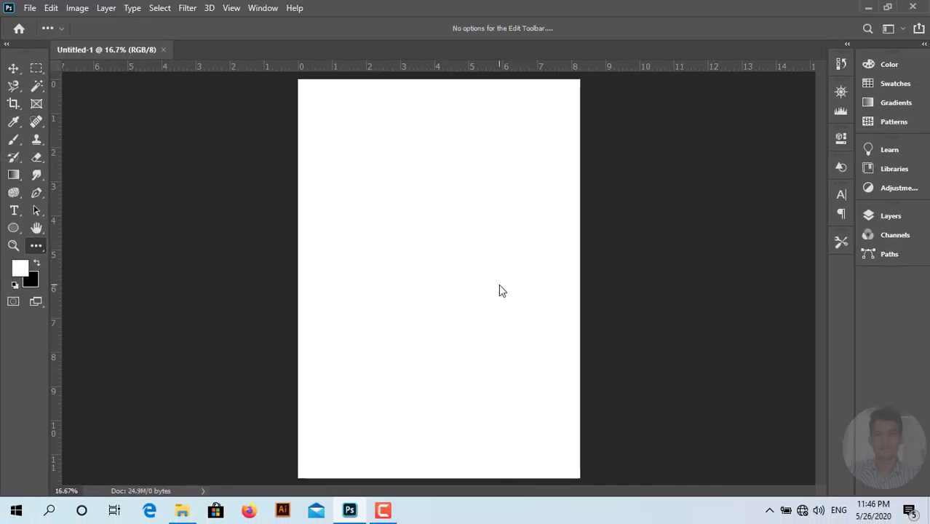
scroll(502, 291, "up", 2)
scroll(502, 291, "up", 2)
scroll(502, 291, "down", 2)
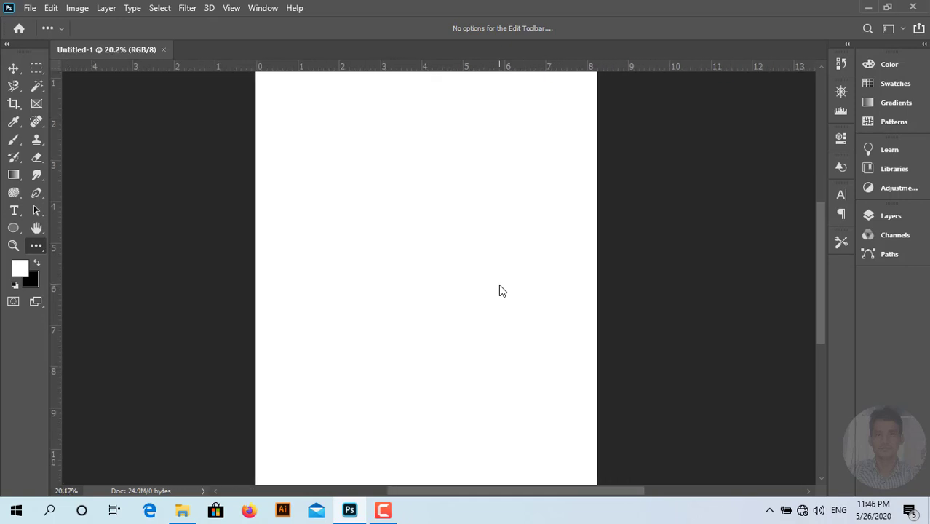
scroll(503, 291, "up", 3)
mouse_move(372, 289)
left_mouse_down()
mouse_move(484, 299)
mouse_move(329, 297)
mouse_move(499, 305)
mouse_move(322, 305)
mouse_move(476, 310)
left_mouse_up()
left_click_drag(378, 309, 220, 313)
mouse_move(433, 318)
left_mouse_down()
mouse_move(459, 319)
mouse_move(349, 322)
mouse_move(492, 322)
mouse_move(438, 322)
left_mouse_up()
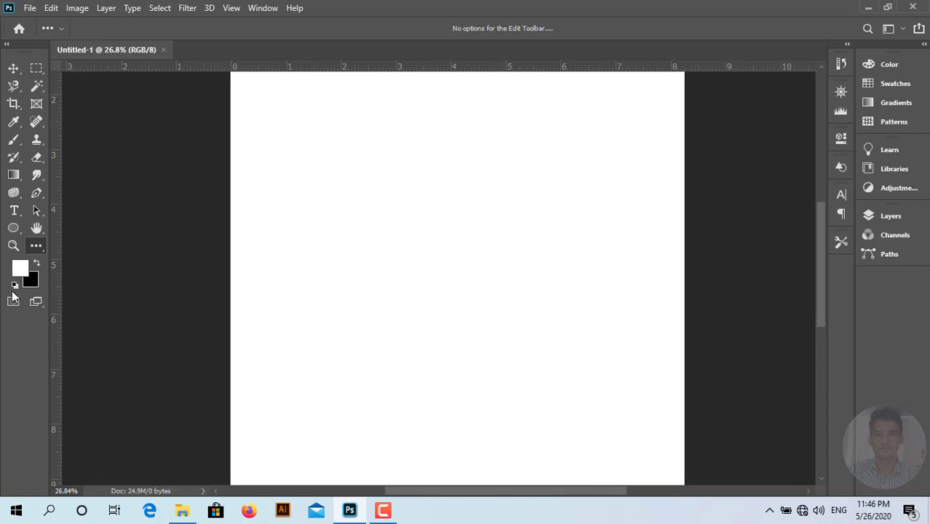
left_click(6, 44)
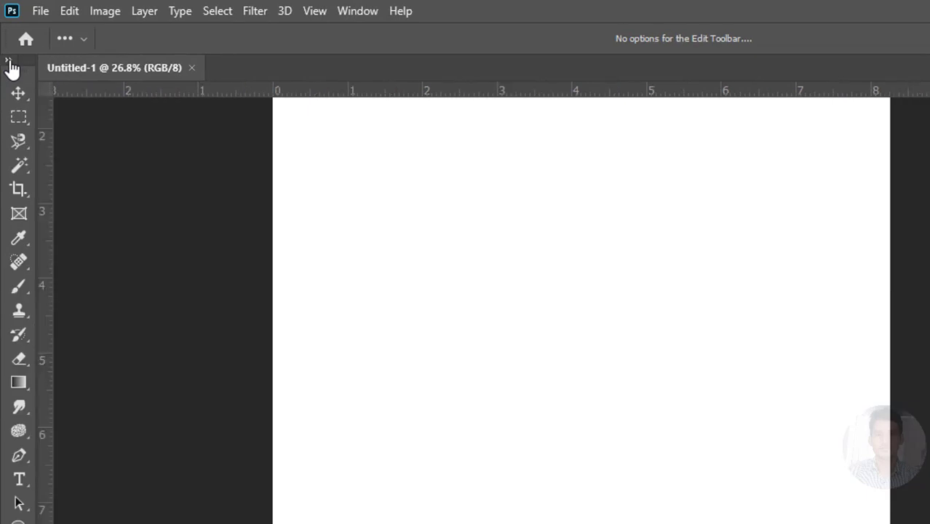
left_click(9, 62)
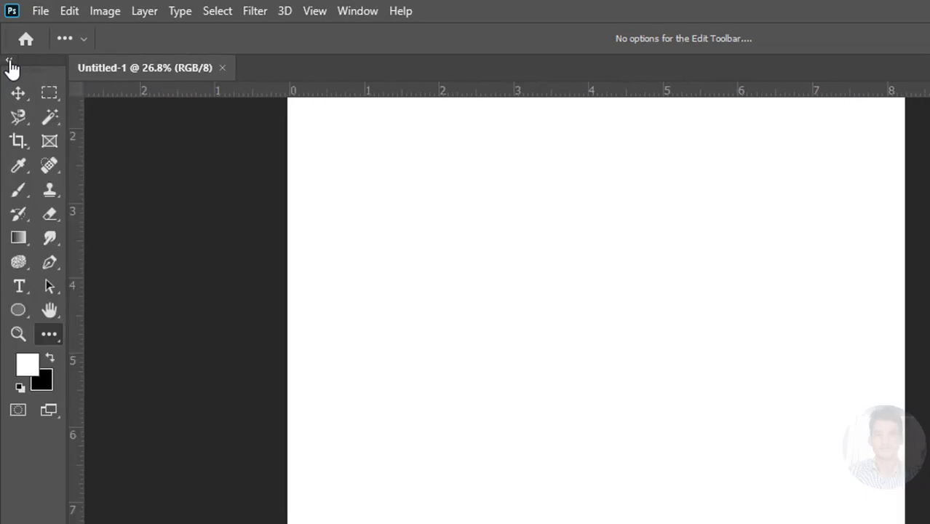
left_click(9, 62)
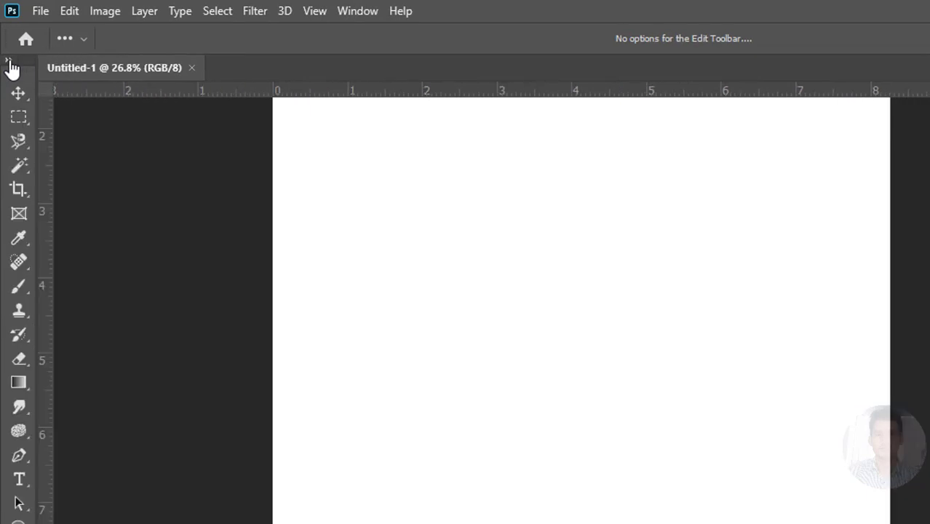
left_click(9, 62)
left_click(9, 62)
left_click(9, 62)
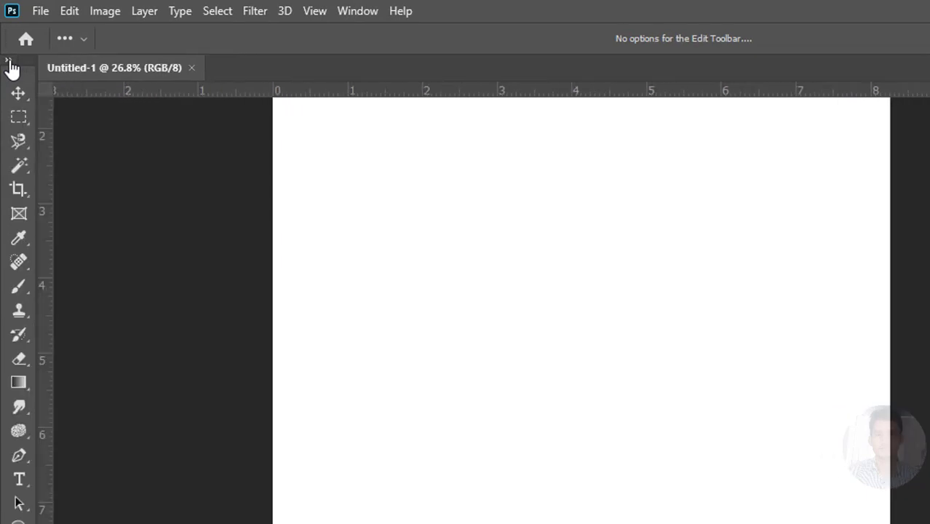
left_click(9, 62)
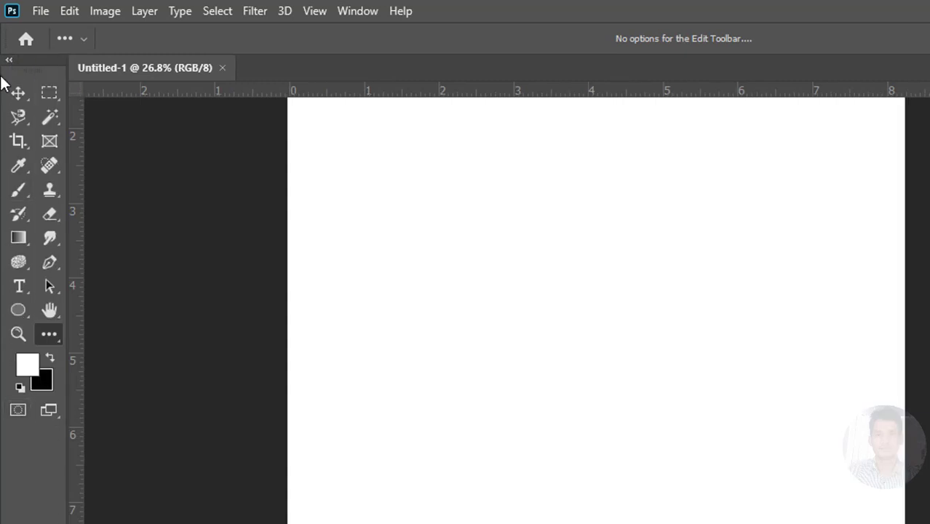
Hide and restore the Tools panel via Window > Tools, closing a stray Mail window
left_click(346, 14)
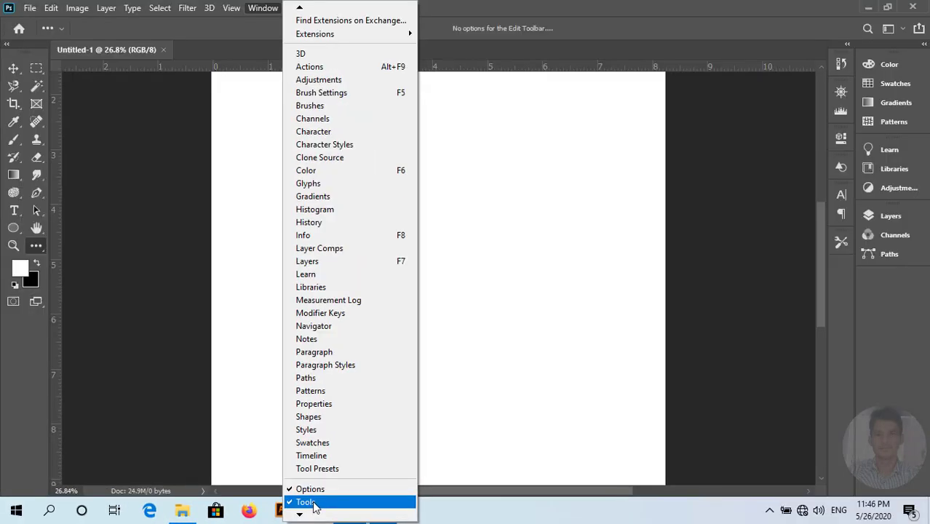
left_click(313, 502)
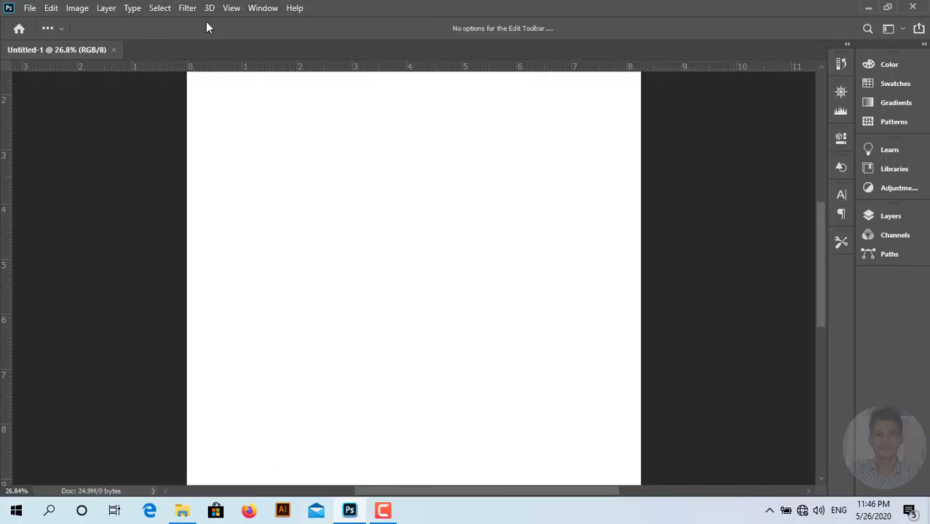
left_click(264, 8)
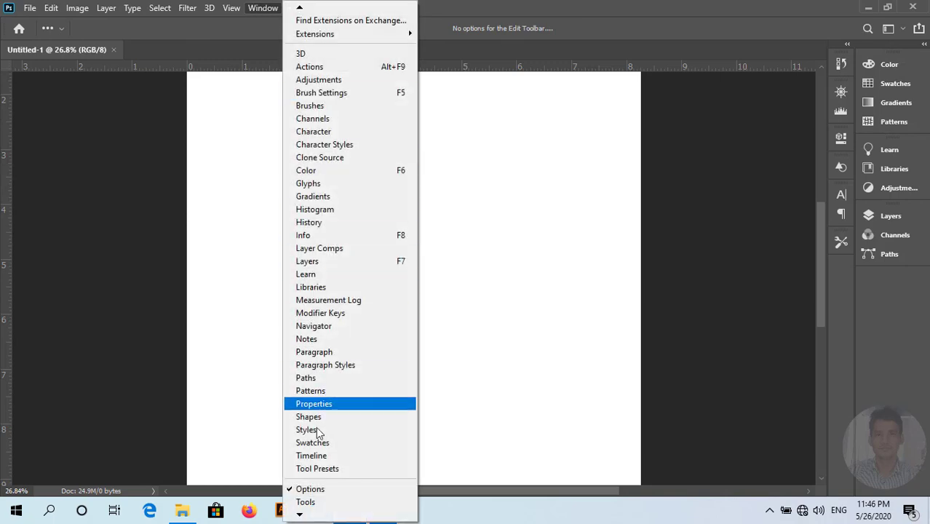
left_click(312, 503)
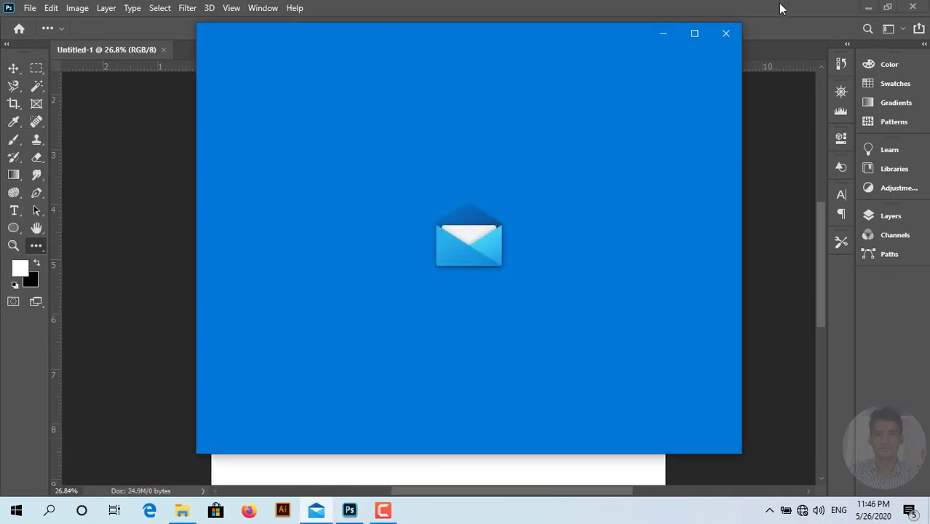
left_click(725, 33)
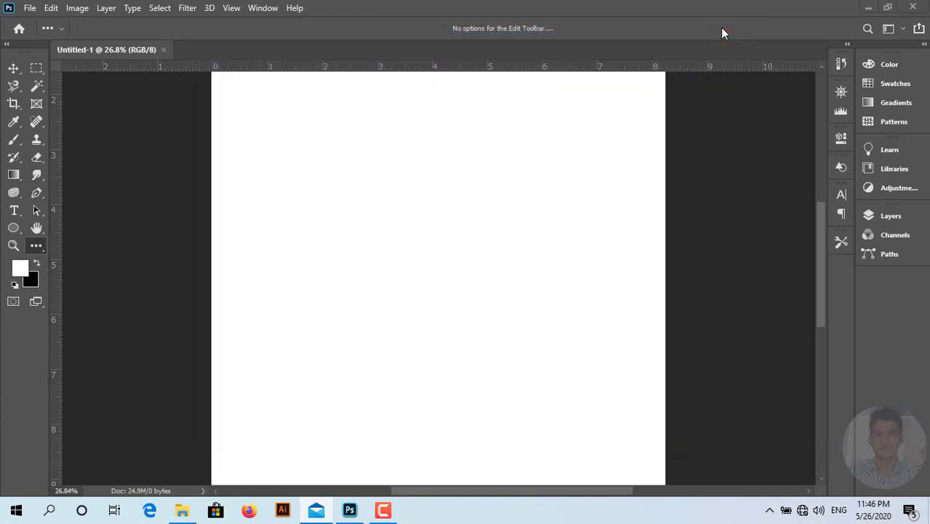
Hide and re-show the options bar via Window > Options
left_click(263, 8)
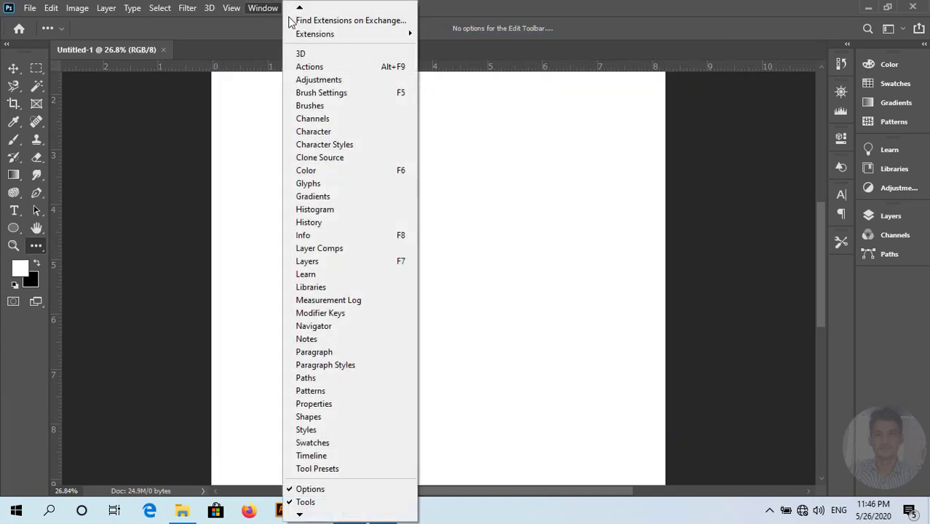
left_click(328, 489)
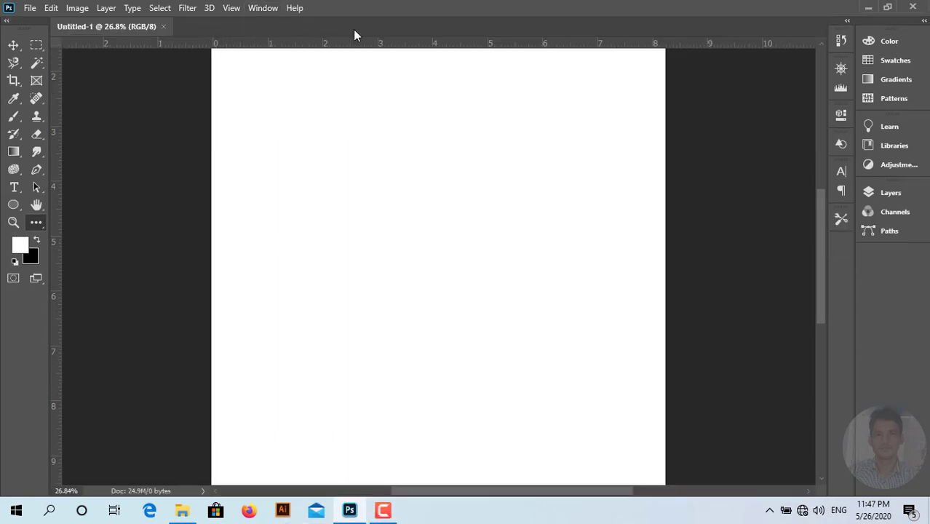
left_click(268, 9)
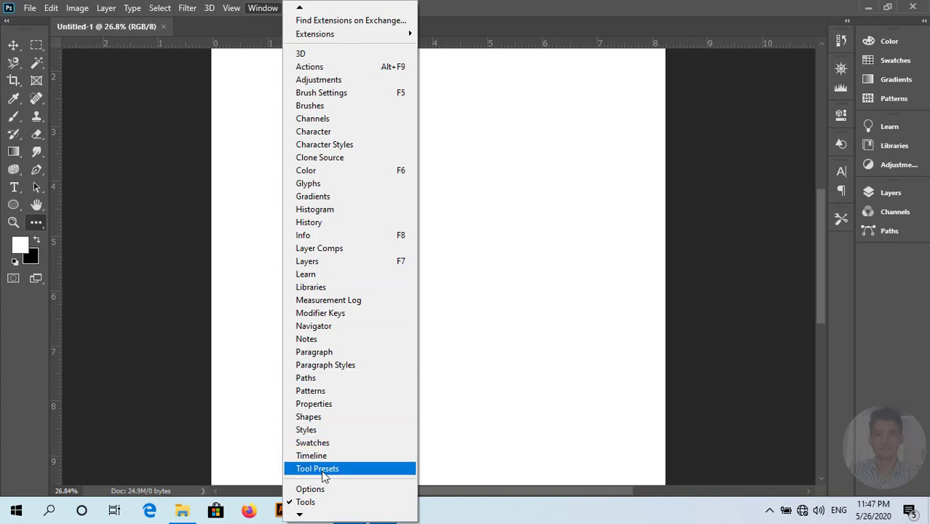
left_click(323, 491)
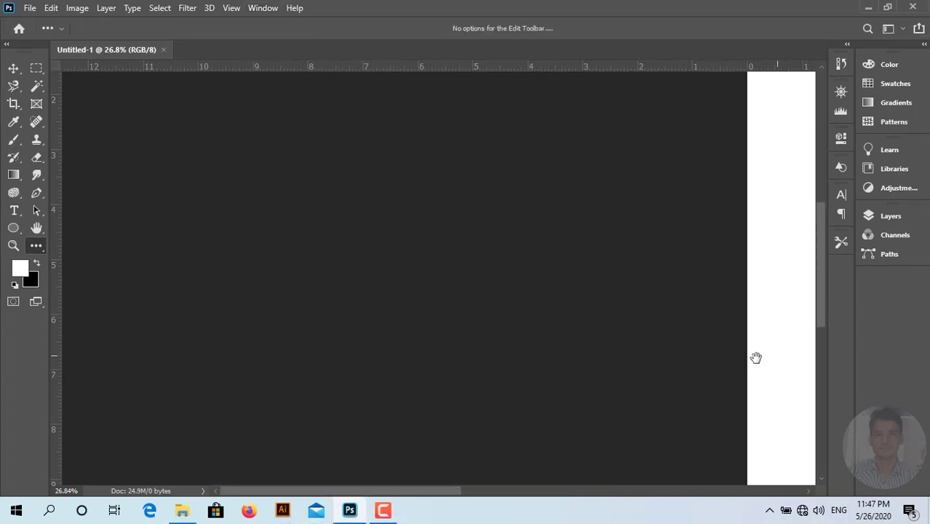
left_click_drag(756, 357, 566, 367)
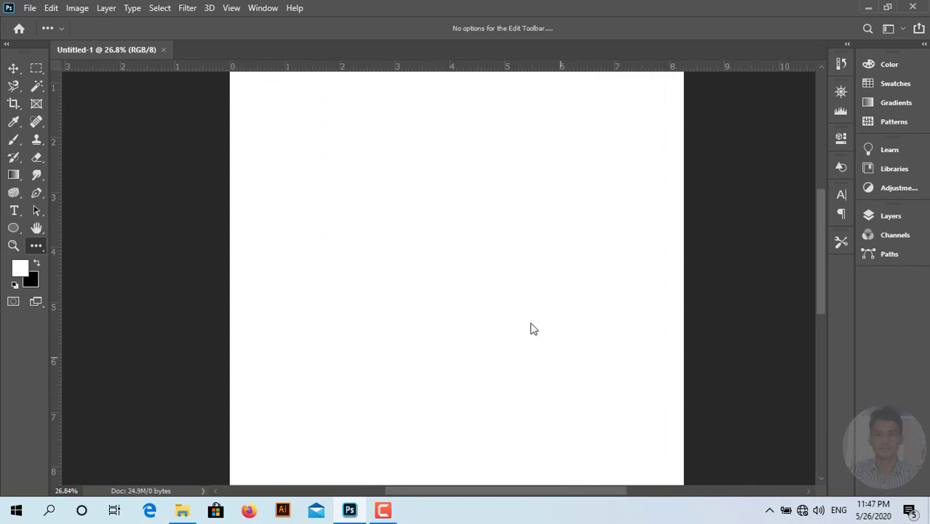
Select the Move tool, then toggle the options bar off and back on
left_click(61, 27)
left_click(14, 69)
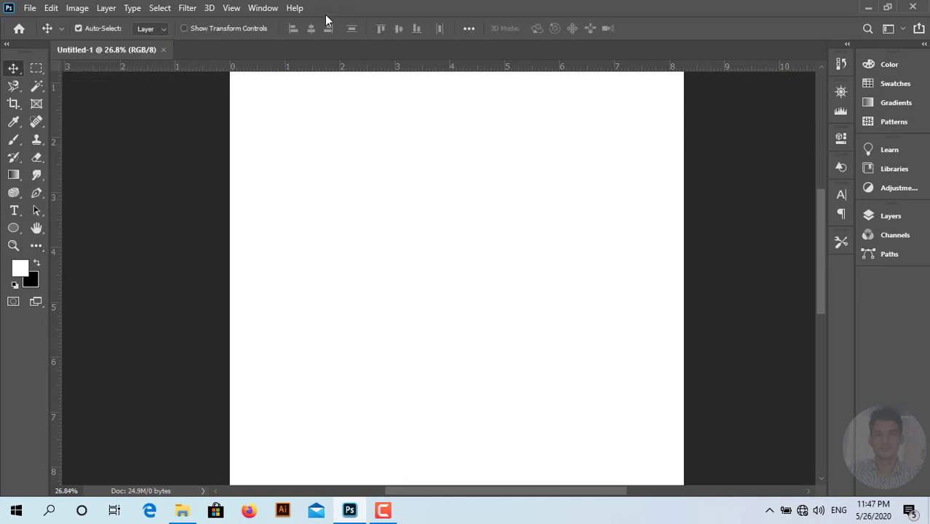
left_click(262, 8)
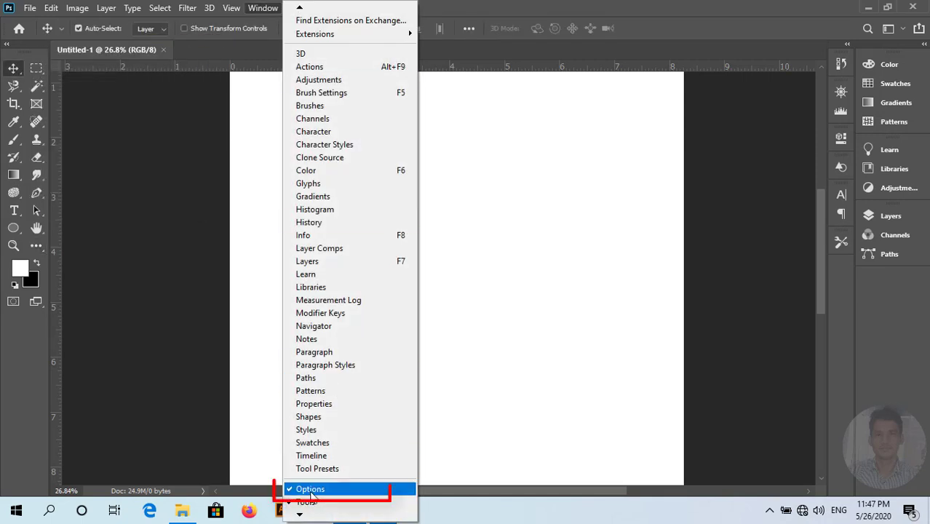
left_click(310, 493)
left_click(263, 8)
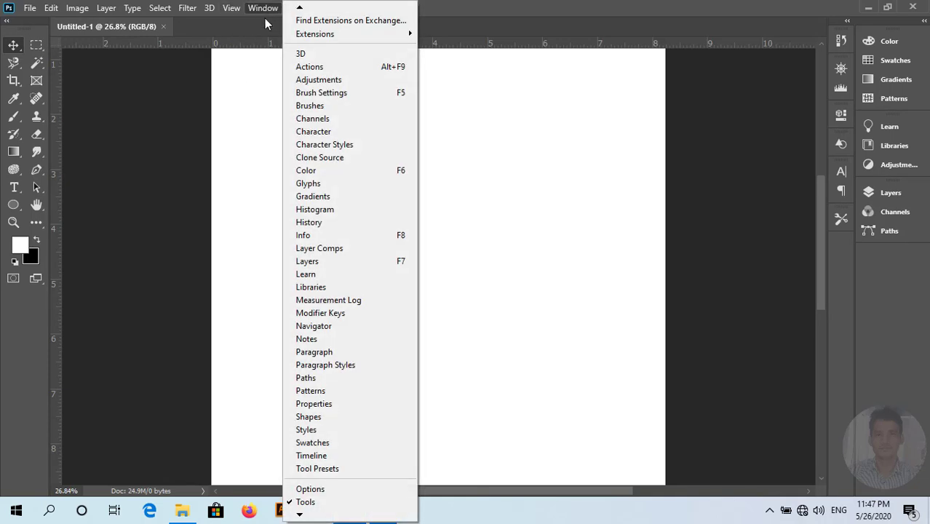
left_click(311, 490)
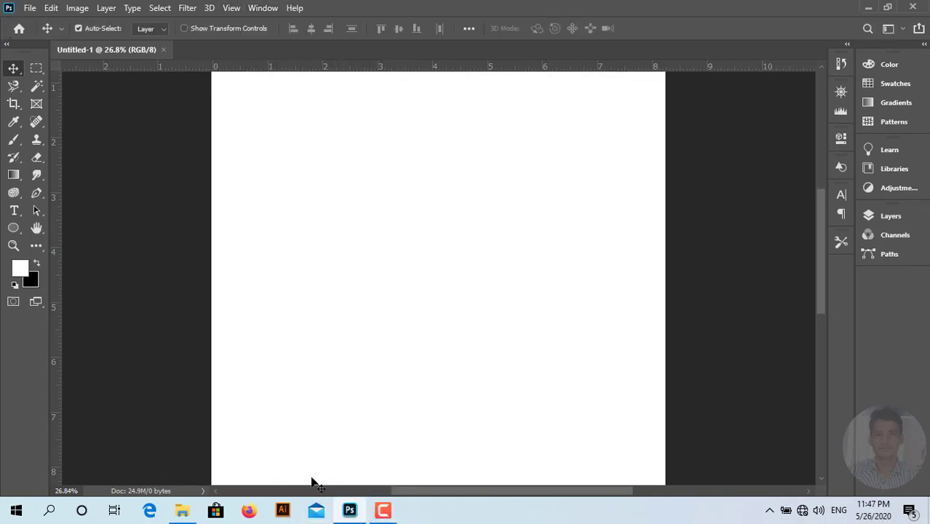
left_click(256, 8)
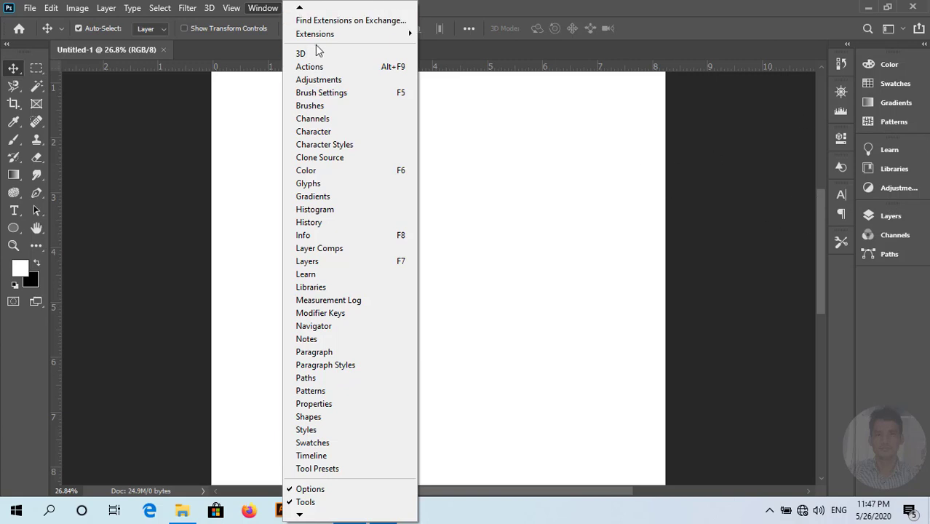
Show the Color, Layers and Navigator panels, then zoom and pan the page with Navigator
left_click(312, 170)
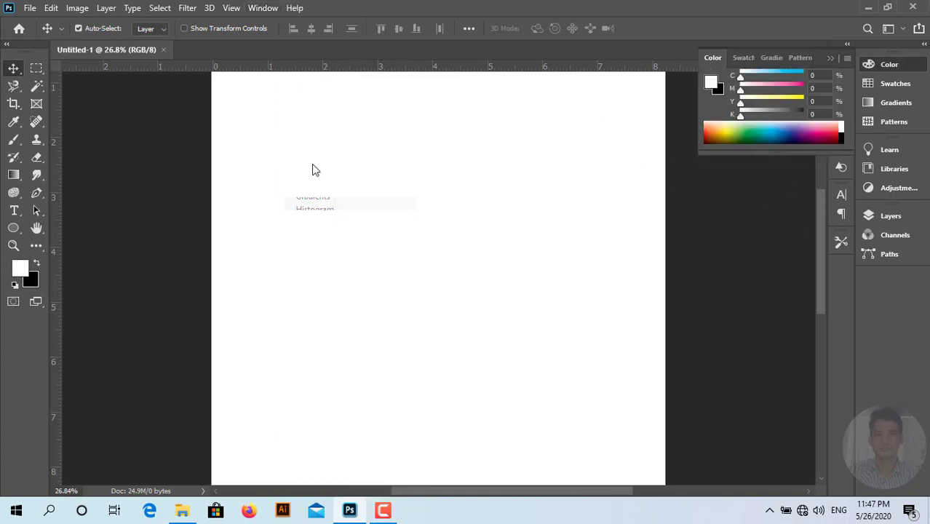
left_click(264, 9)
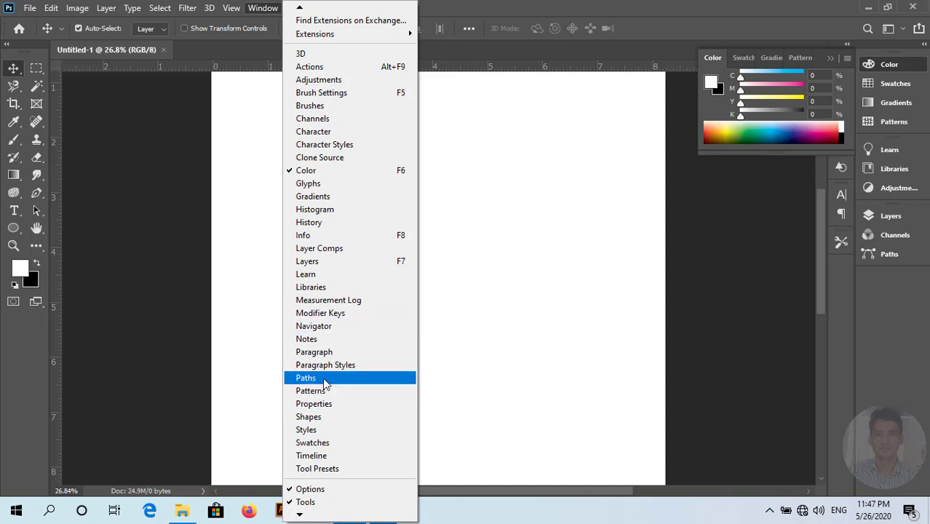
left_click(319, 262)
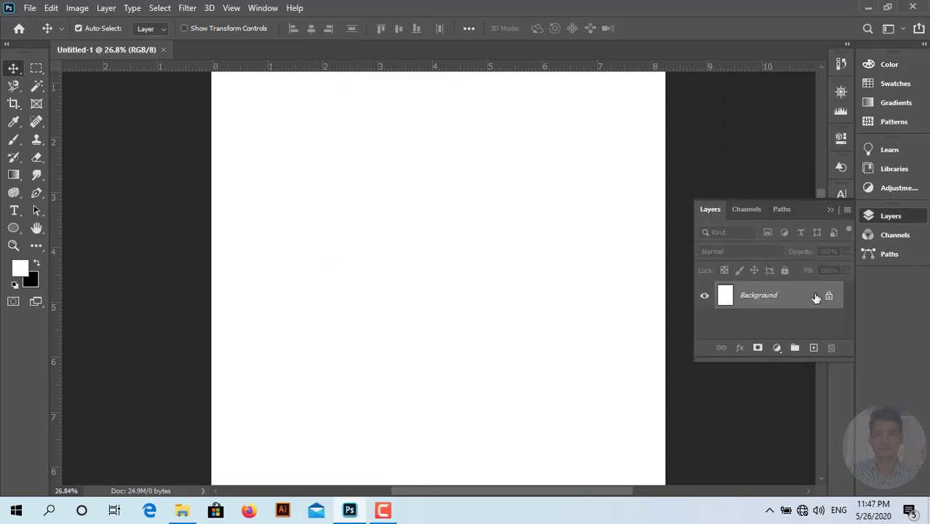
left_click(262, 8)
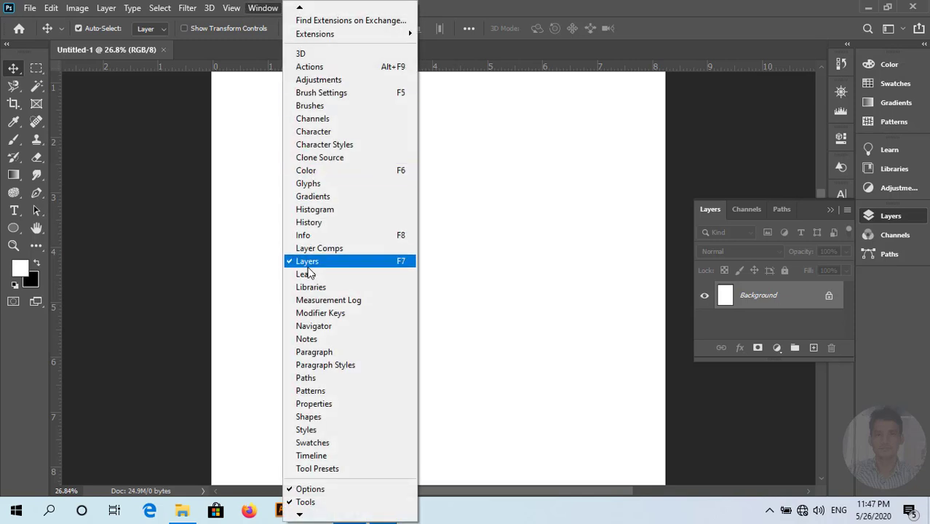
left_click(331, 330)
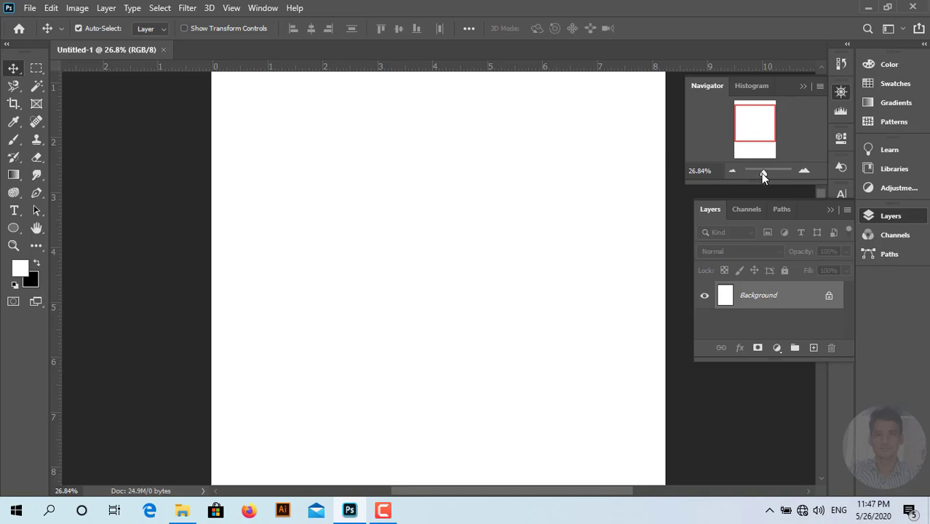
left_click_drag(763, 174, 764, 175)
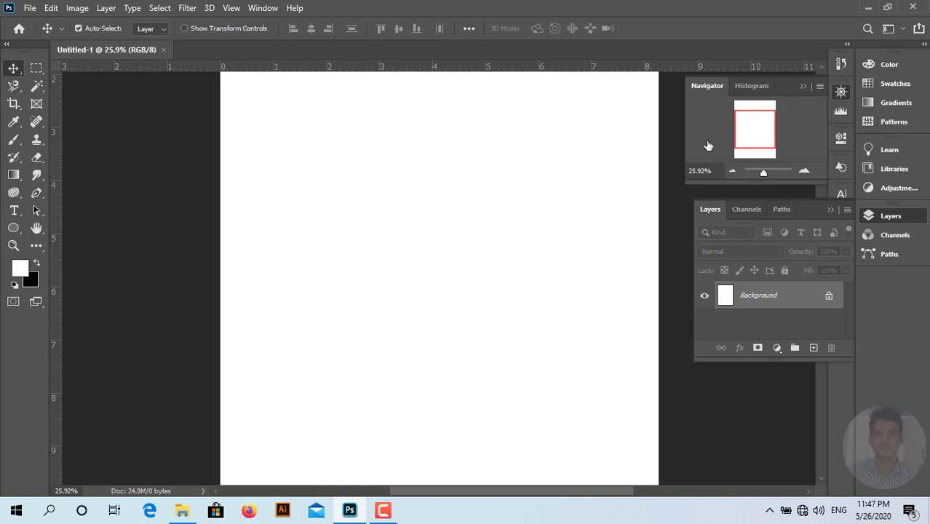
left_click_drag(749, 129, 698, 138)
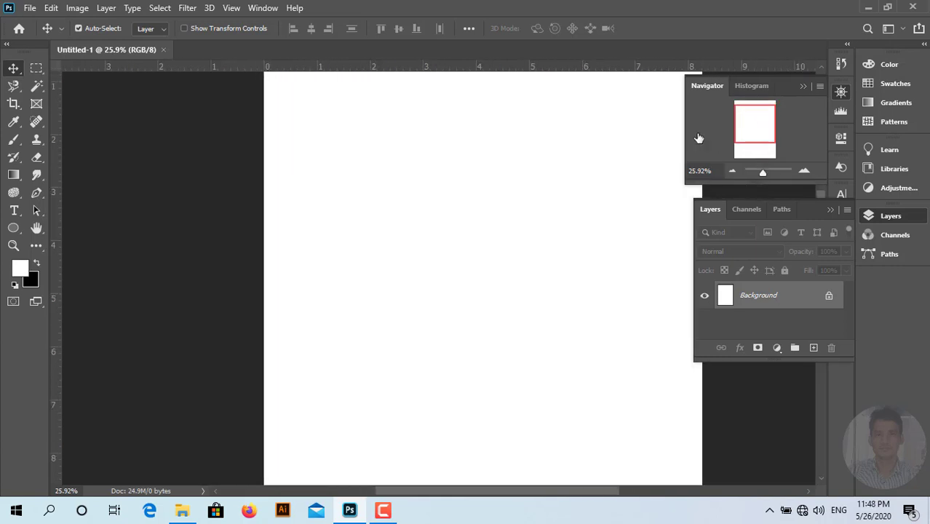
Adjust the page view and convert the locked Background into an editable Layer 0
scroll(535, 234, "up", 3)
scroll(536, 236, "up", 4)
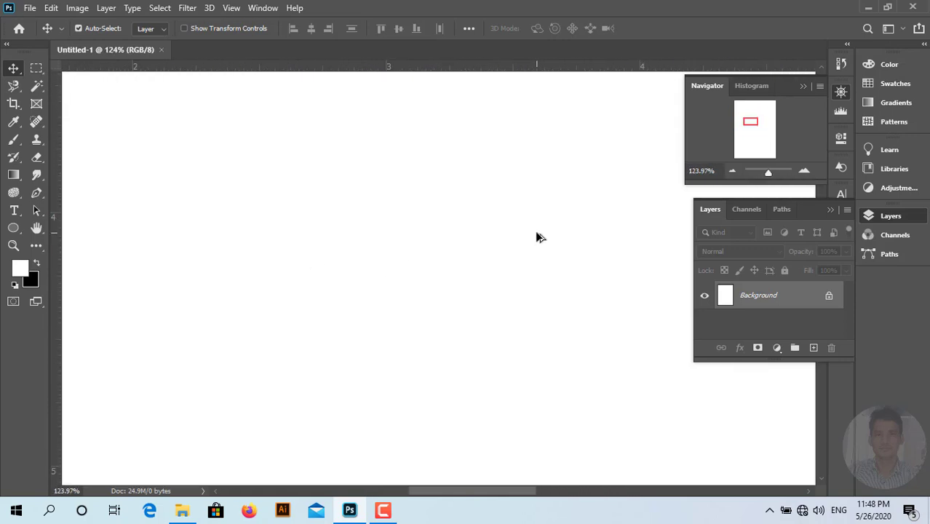
mouse_move(750, 122)
left_mouse_down()
mouse_move(752, 169)
mouse_move(765, 111)
left_mouse_up()
left_click_drag(767, 173, 764, 173)
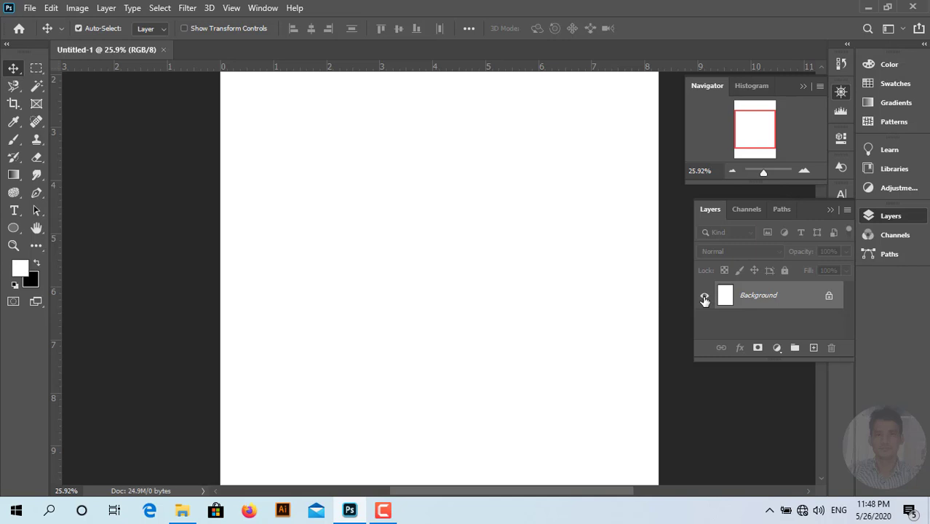
left_click(828, 297)
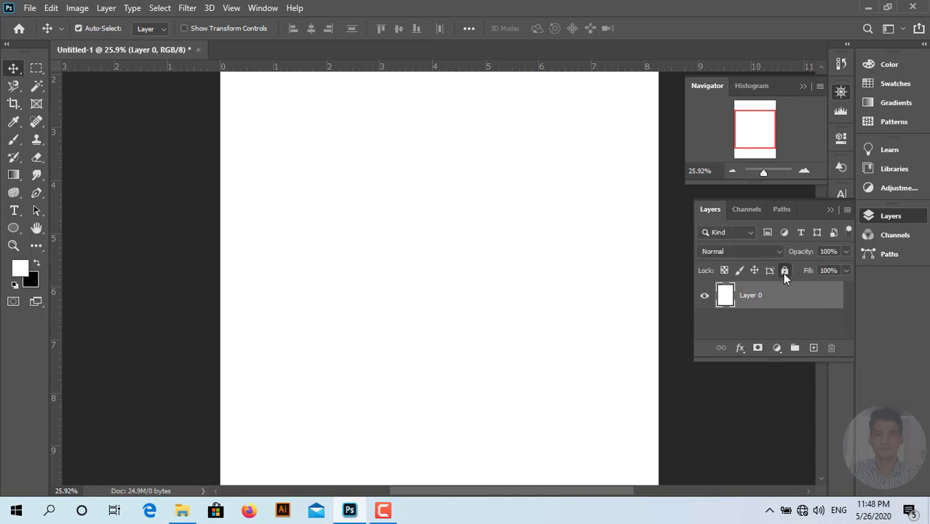
Toggle Lock All on and off for Layer 0, then hide and re-show it
left_click(784, 270)
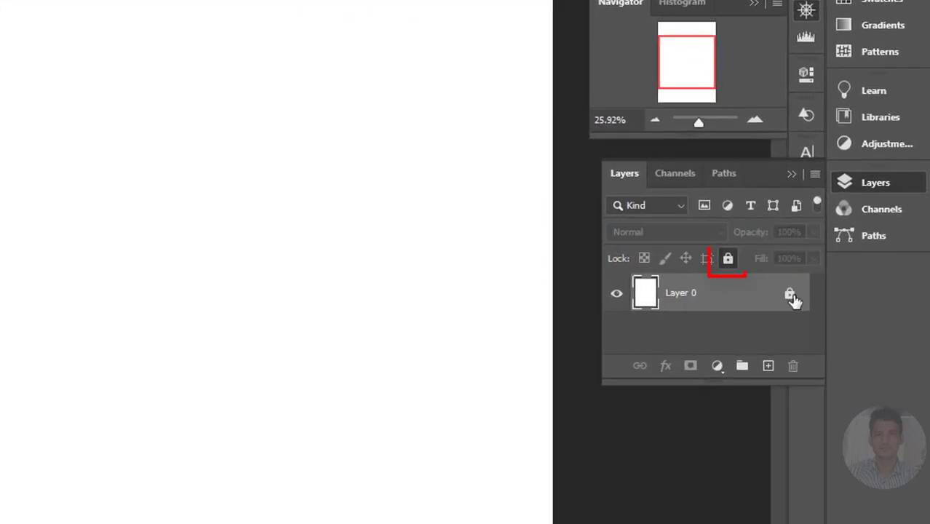
left_click(790, 294)
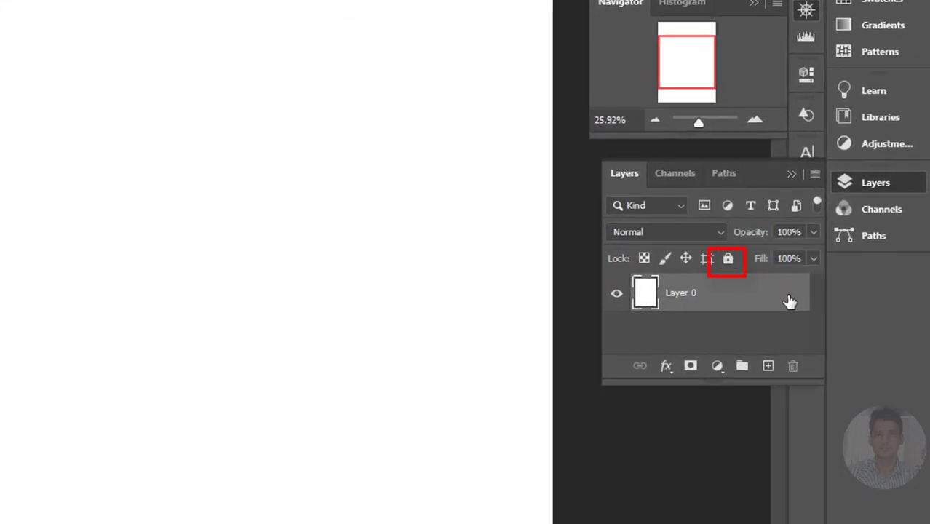
left_click(618, 296)
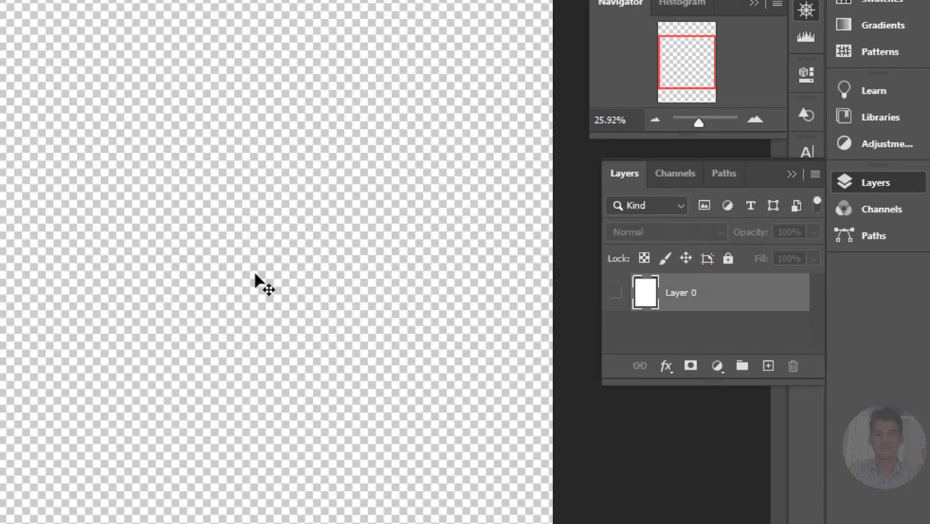
left_click(614, 295)
left_click(616, 295)
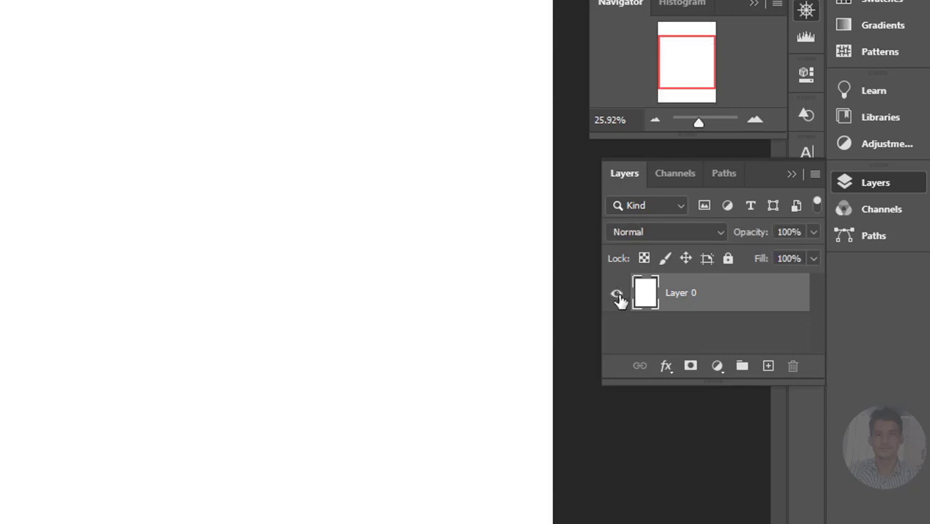
Add an empty Layer 1 above Layer 0, briefly hiding Layer 0 to view it alone
left_click(770, 368)
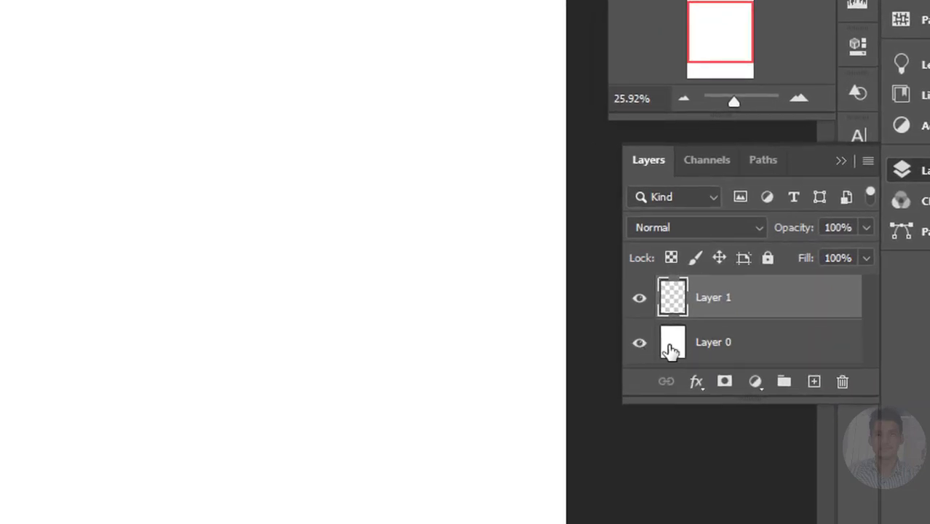
left_click(639, 343)
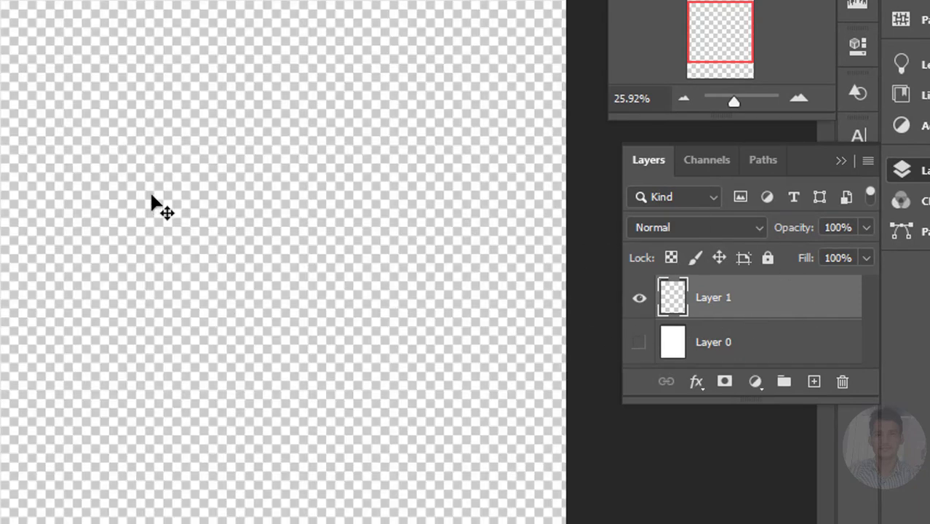
scroll(114, 279, "up", 2)
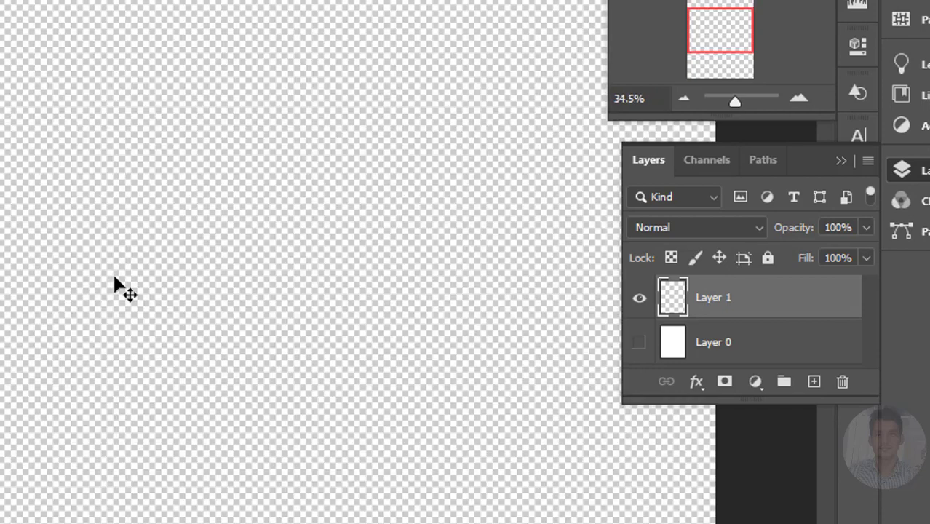
scroll(114, 279, "up", 2)
scroll(114, 280, "down", 2)
scroll(114, 280, "down", 1)
scroll(115, 280, "down", 1)
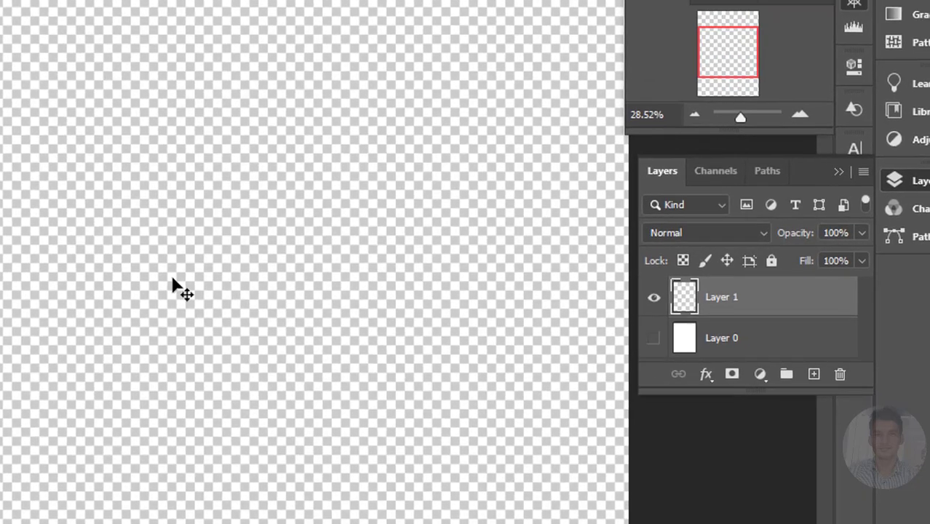
scroll(114, 280, "down", 1)
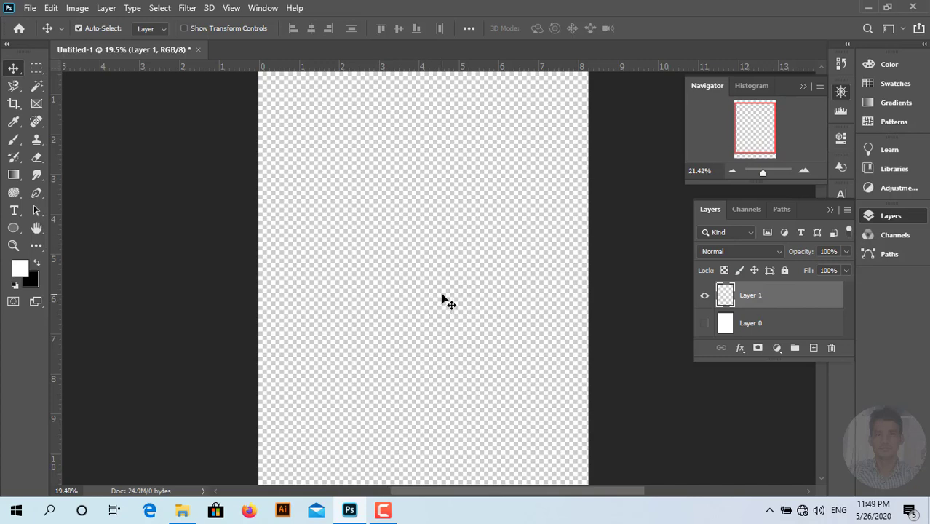
scroll(442, 294, "up", 1)
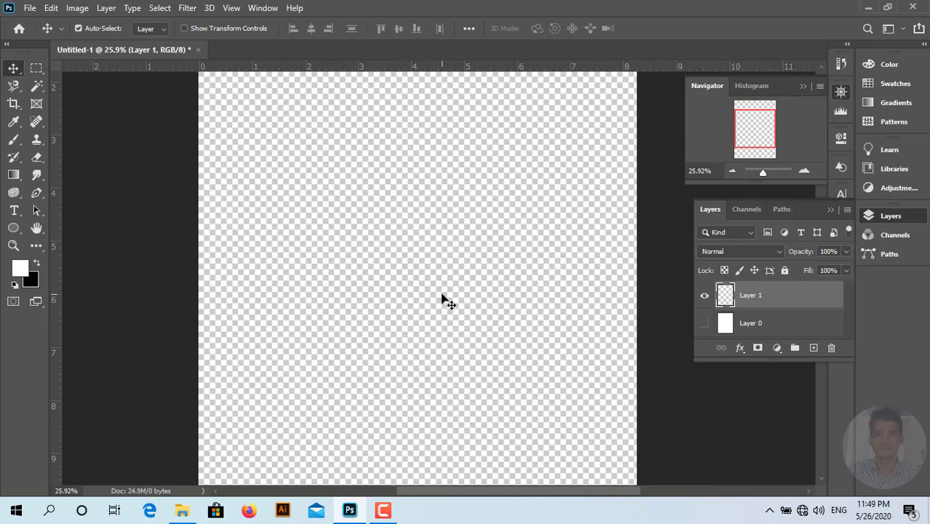
left_click(704, 323)
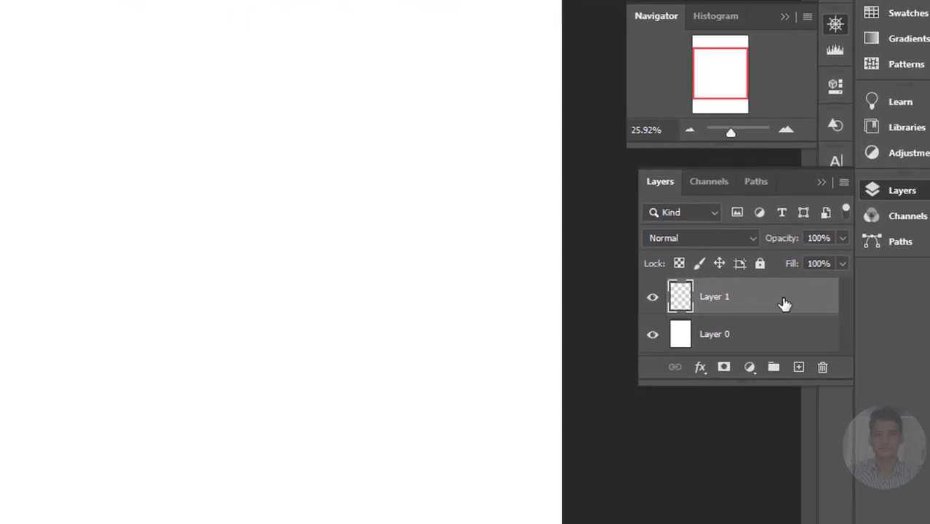
left_click_drag(783, 303, 801, 370)
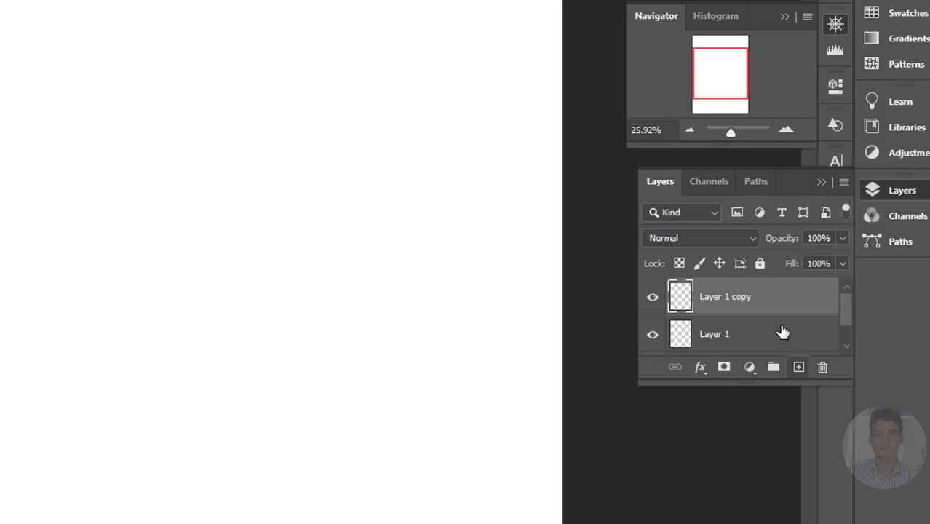
right_click(777, 298)
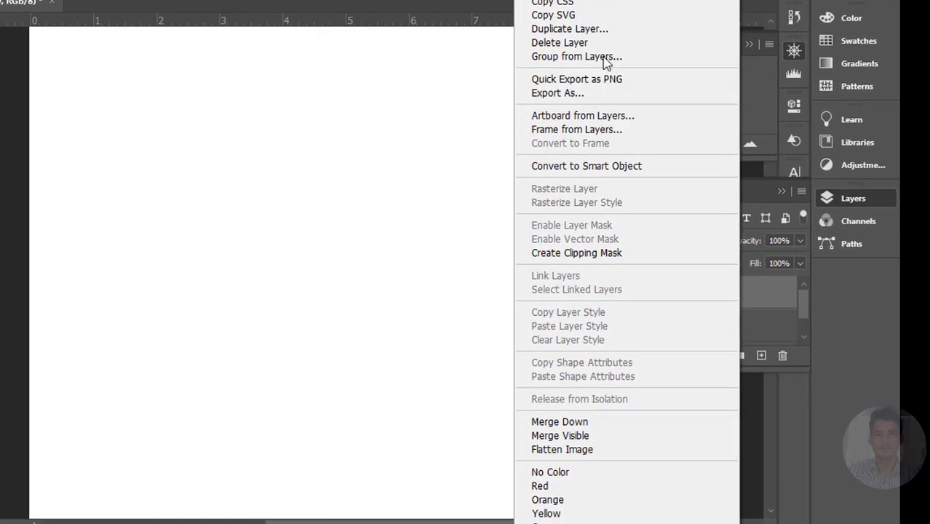
left_click(588, 31)
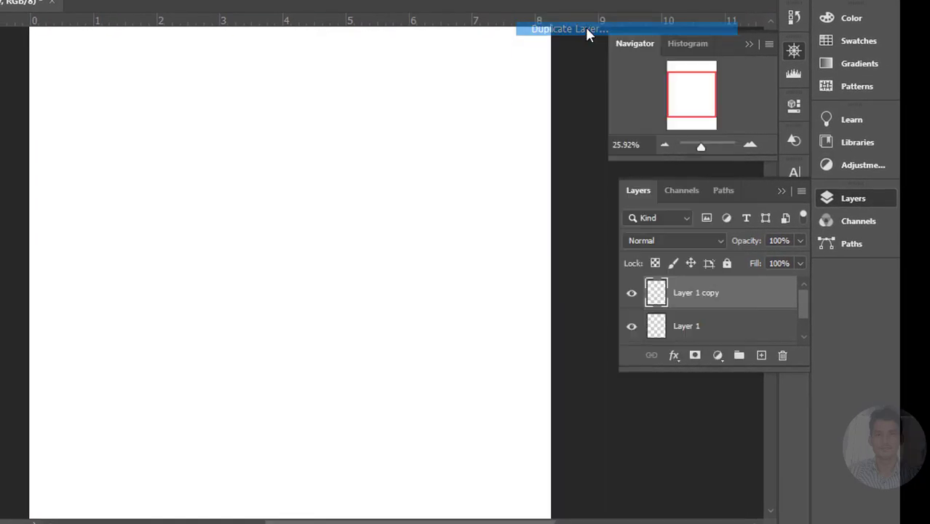
left_click(485, 121)
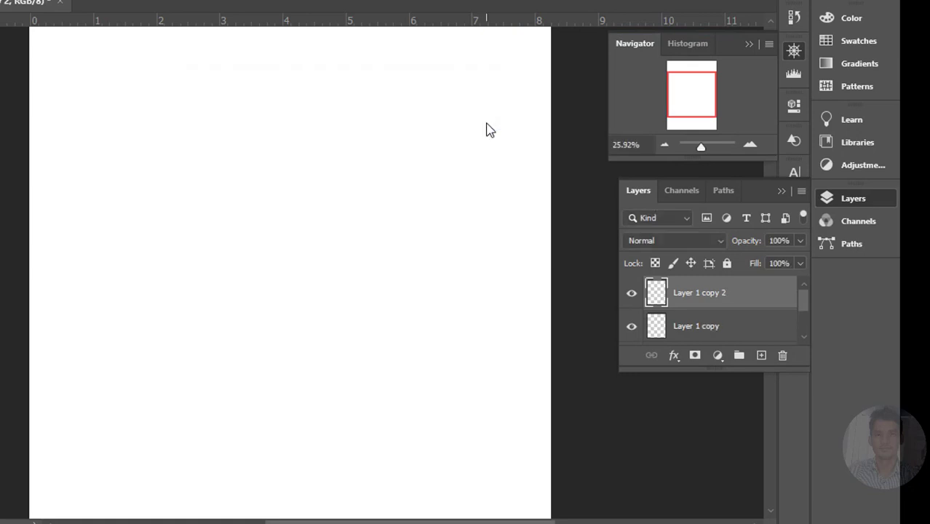
left_click_drag(713, 294, 783, 356)
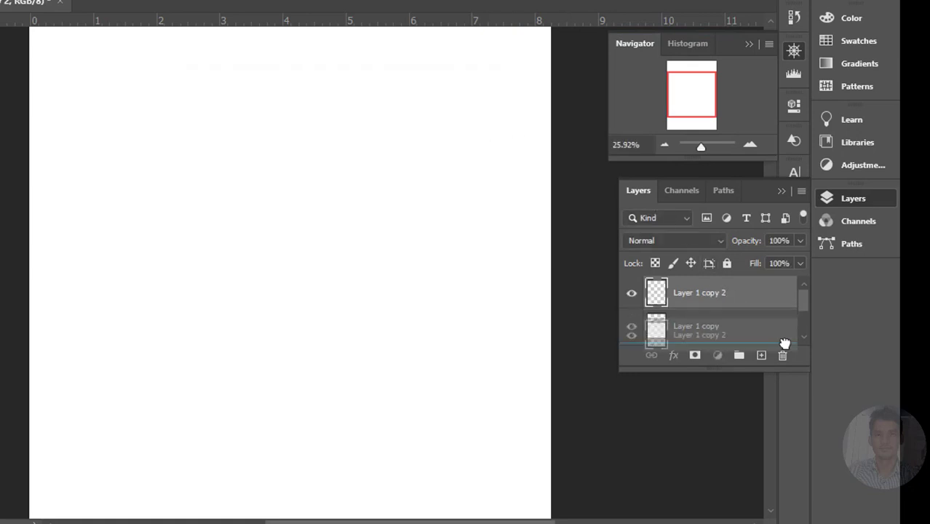
left_click_drag(744, 290, 782, 356)
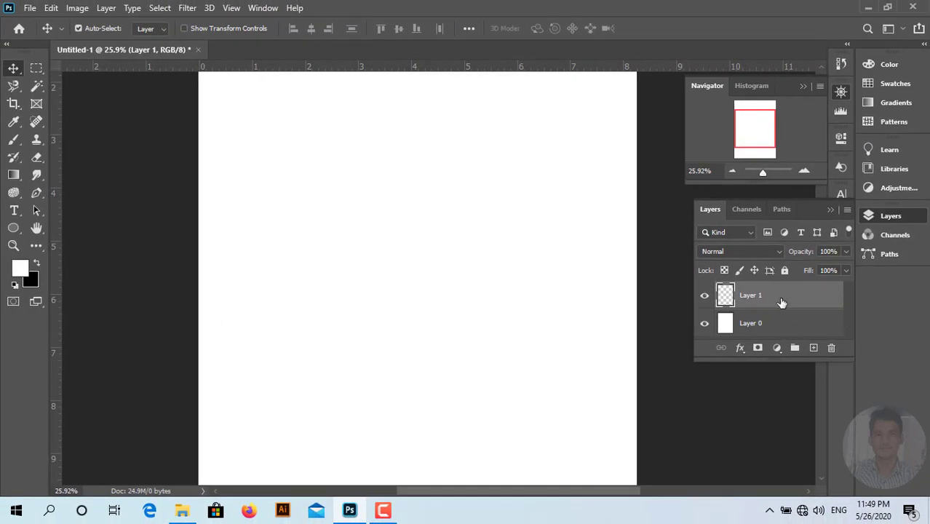
Delete Layer 1 and add a fresh empty Layer 1 above Layer 0
key("Delete")
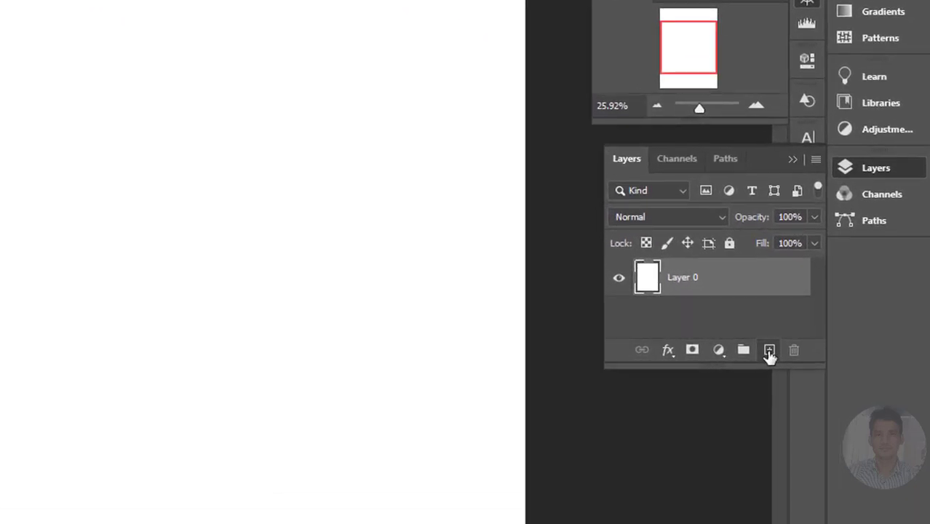
left_click(769, 351)
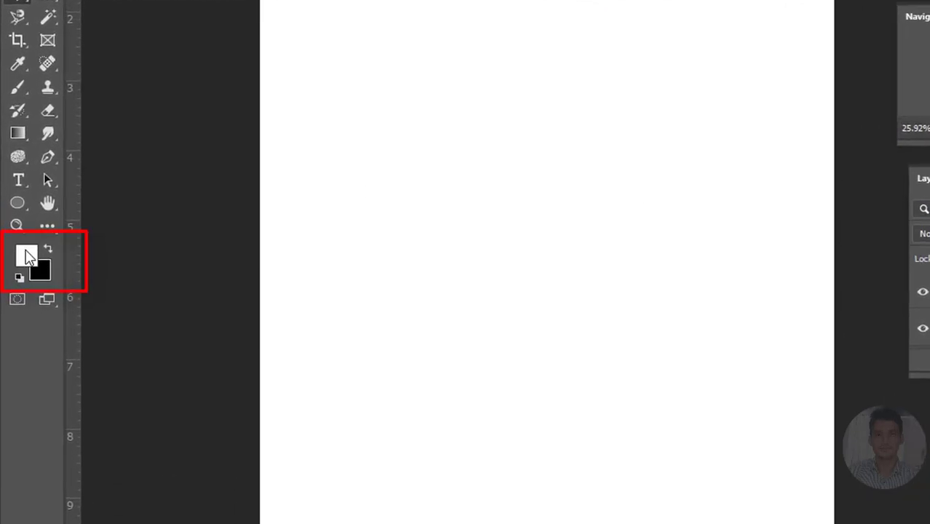
Set the foreground colour to red, then refine it to the lighter red #ee6666
left_click(28, 256)
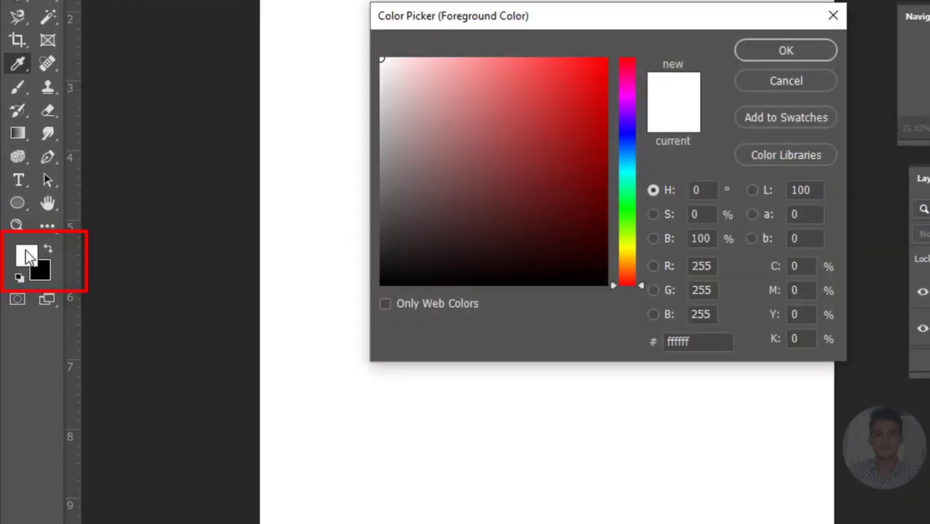
left_click(553, 72)
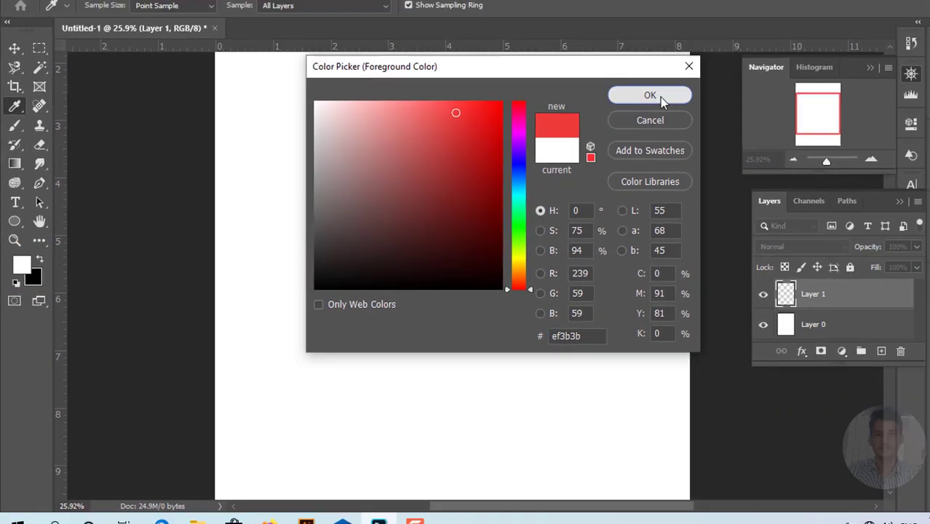
left_click(650, 96)
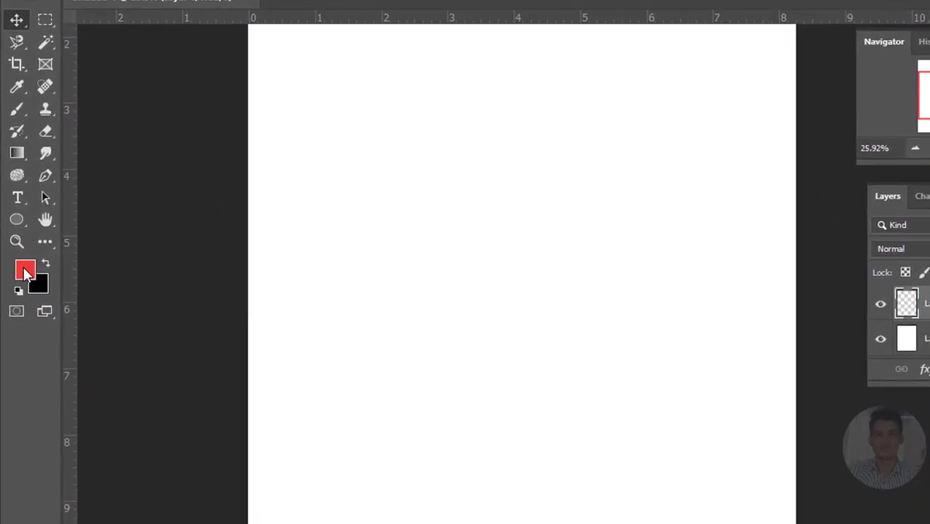
left_click(21, 269)
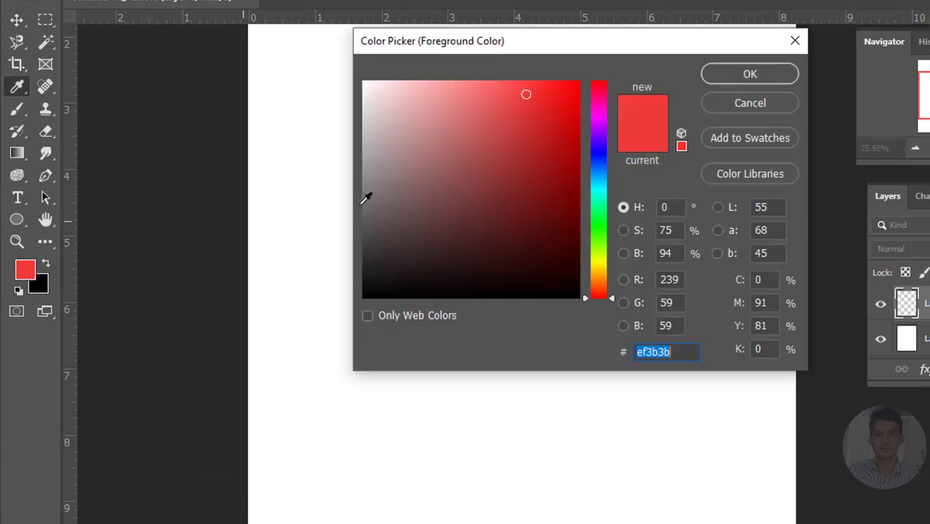
left_click(487, 95)
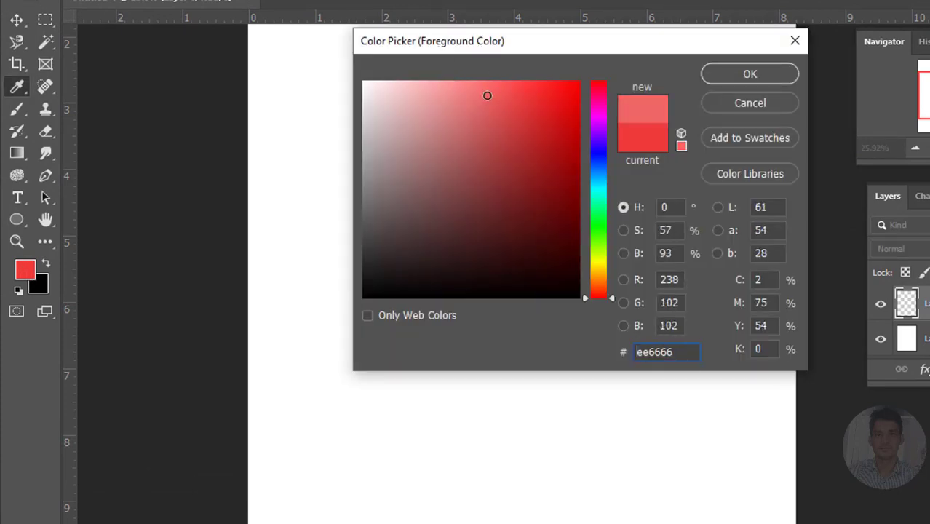
left_click(788, 74)
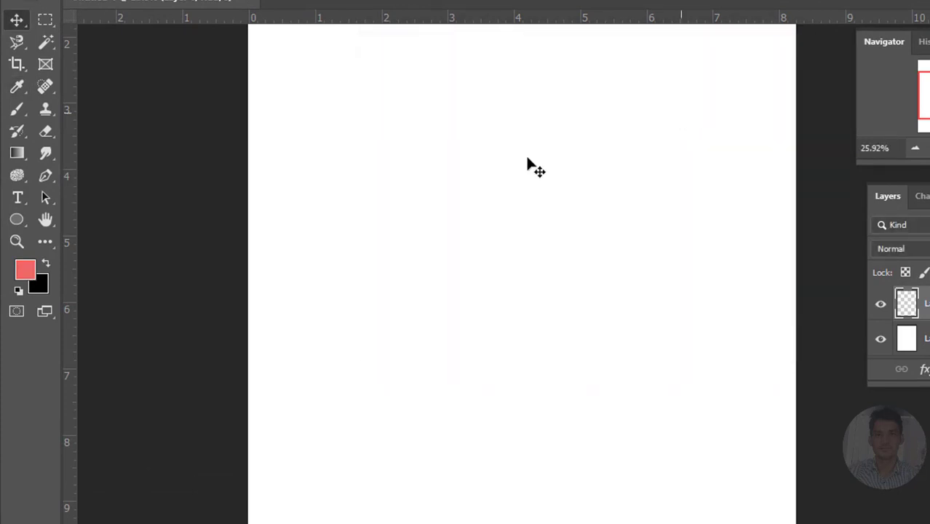
Set the background colour to a saturated teal via the cyan hue, then select Layer 1
left_click(45, 286)
left_click(418, 268)
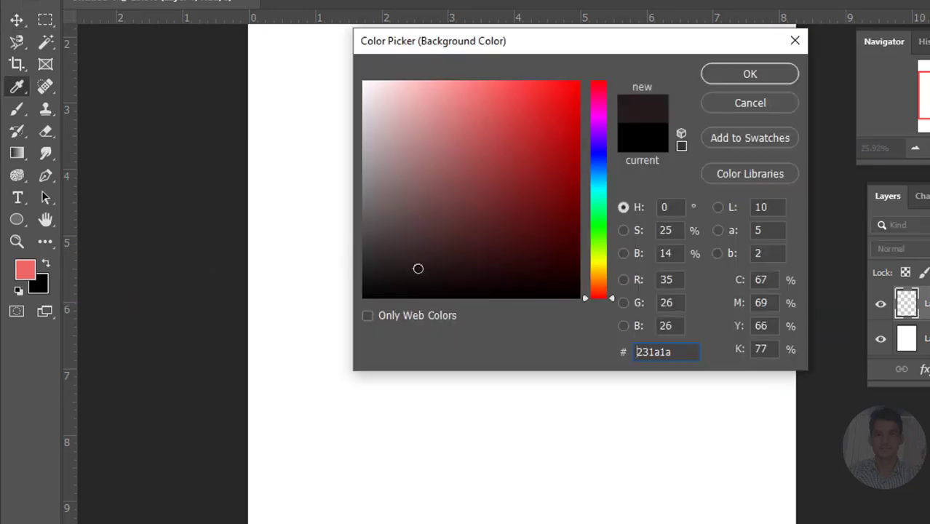
left_click(463, 199)
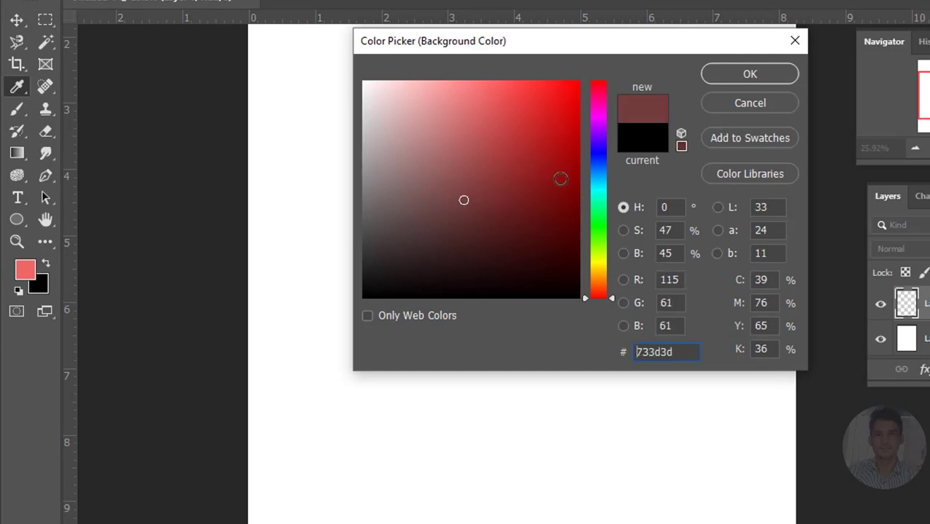
left_click(597, 188)
left_click(560, 143)
left_click(750, 73)
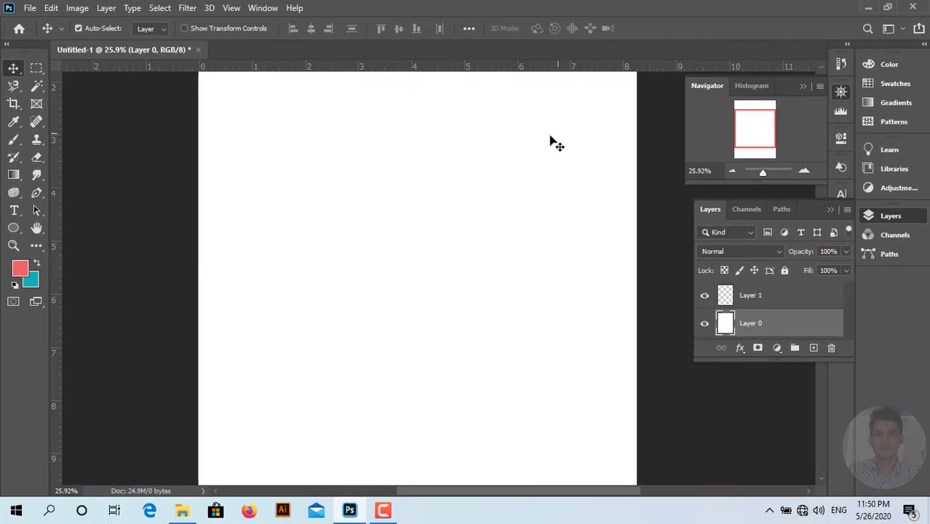
left_click(756, 296)
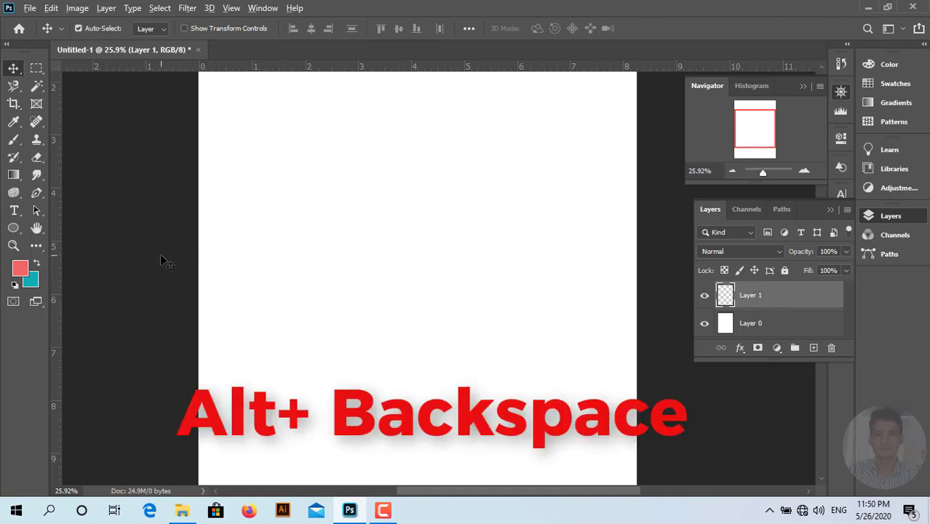
Alternate red foreground and teal background fills on Layer 1, ending with it filled teal
key("alt+BackSpace")
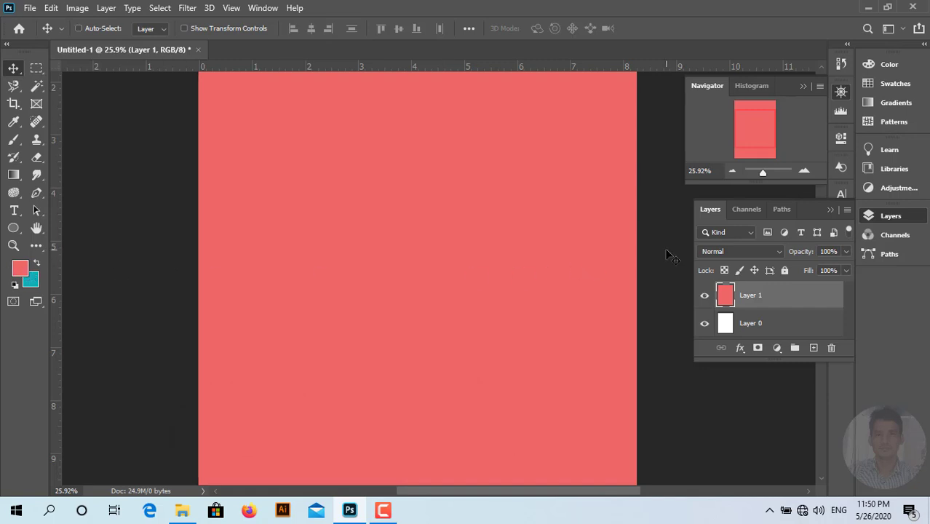
key("ctrl+BackSpace")
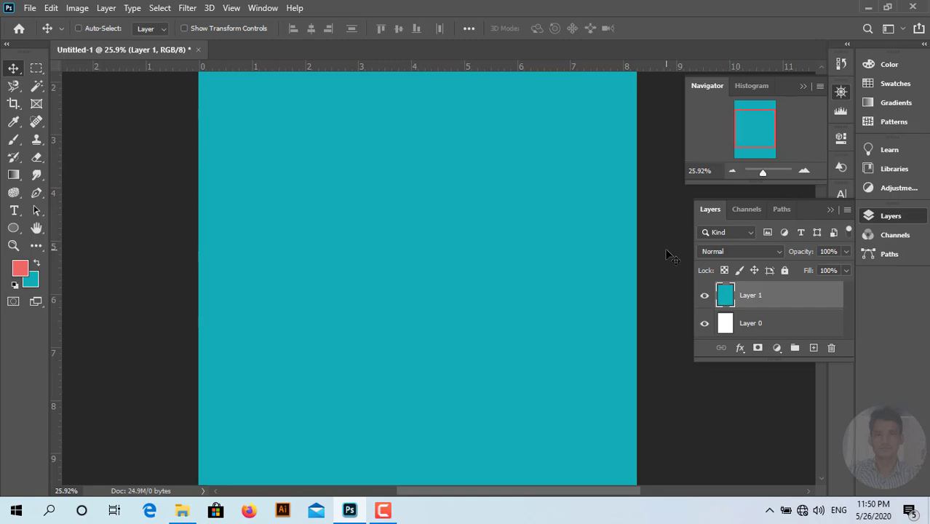
key("ctrl")
key("alt+BackSpace")
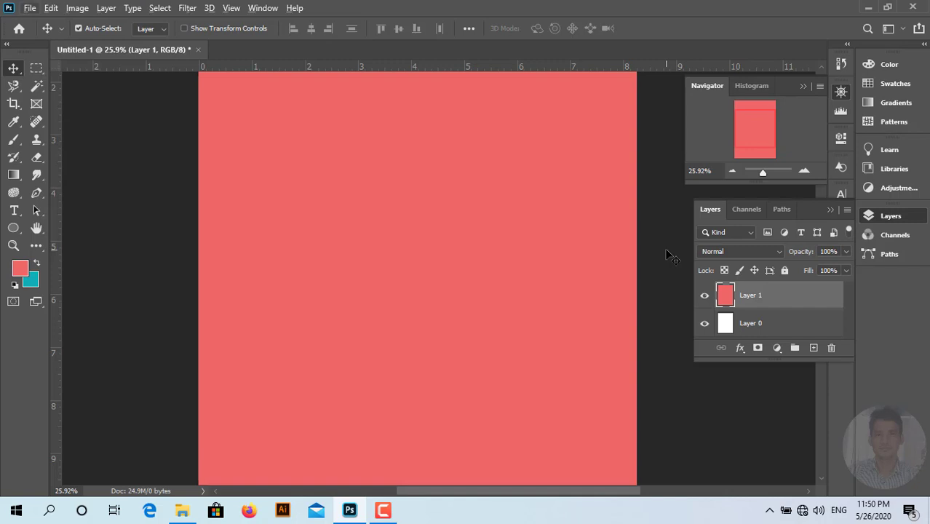
key("ctrl+BackSpace")
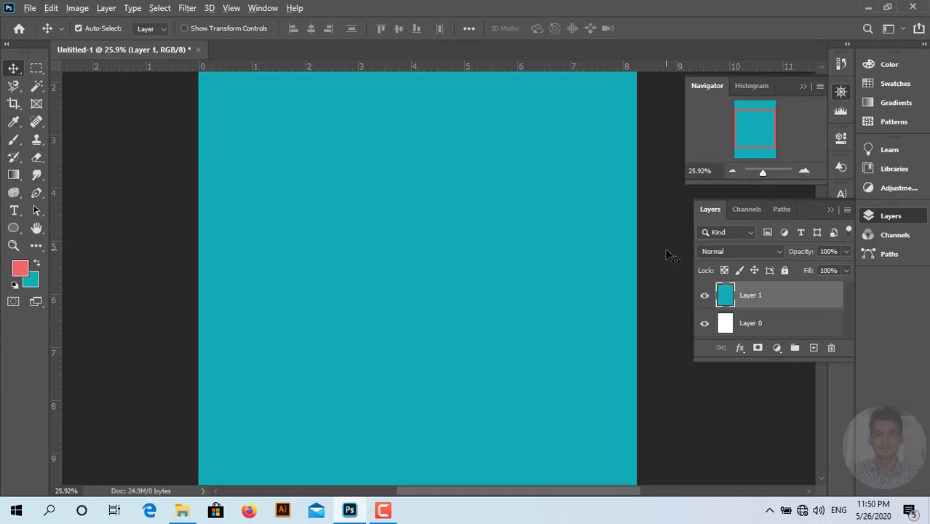
key("alt+BackSpace")
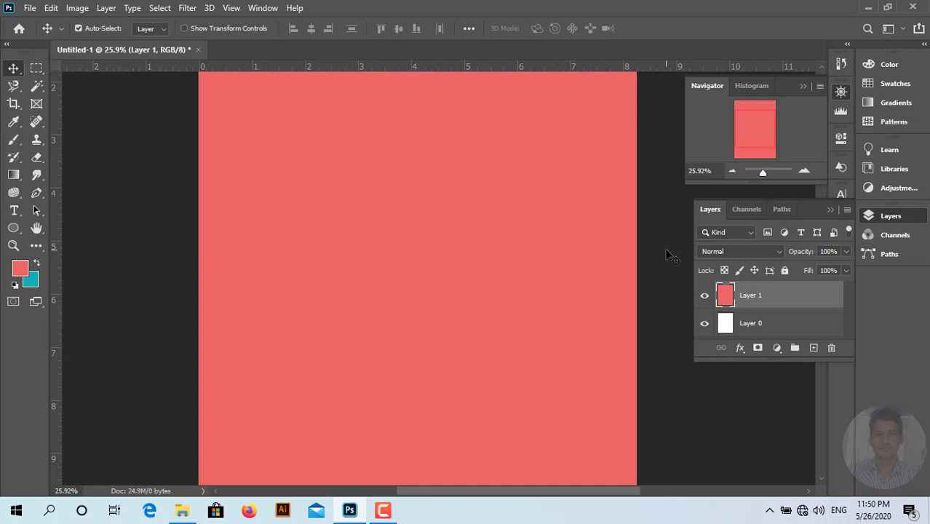
key("ctrl")
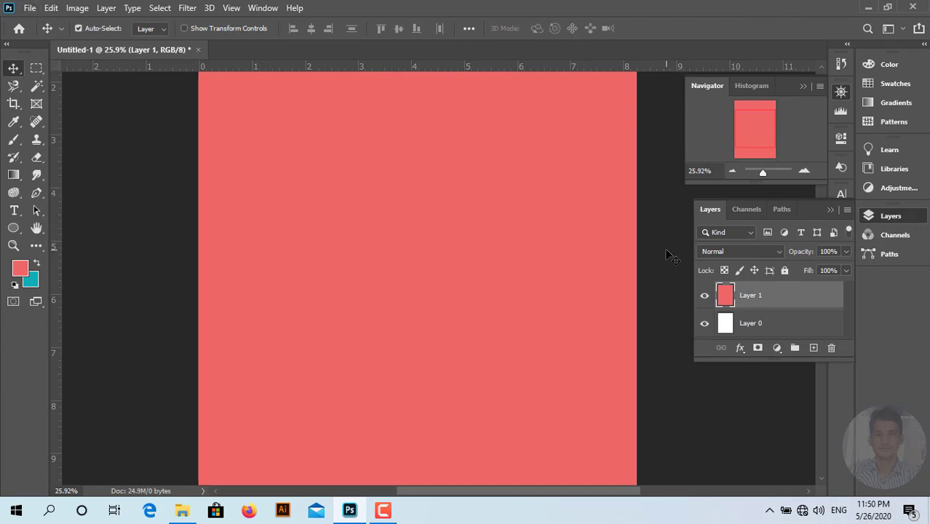
key("ctrl")
key("ctrl+BackSpace")
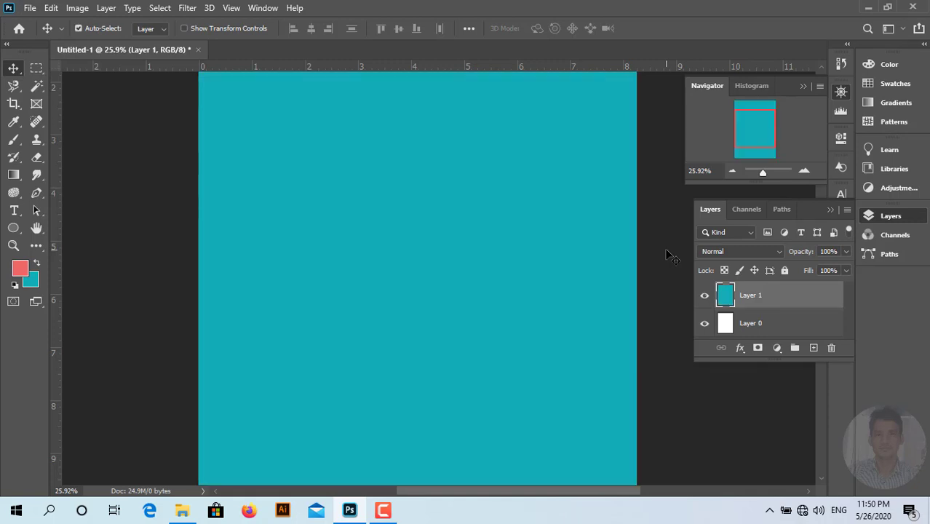
key("alt+BackSpace")
key("ctrl")
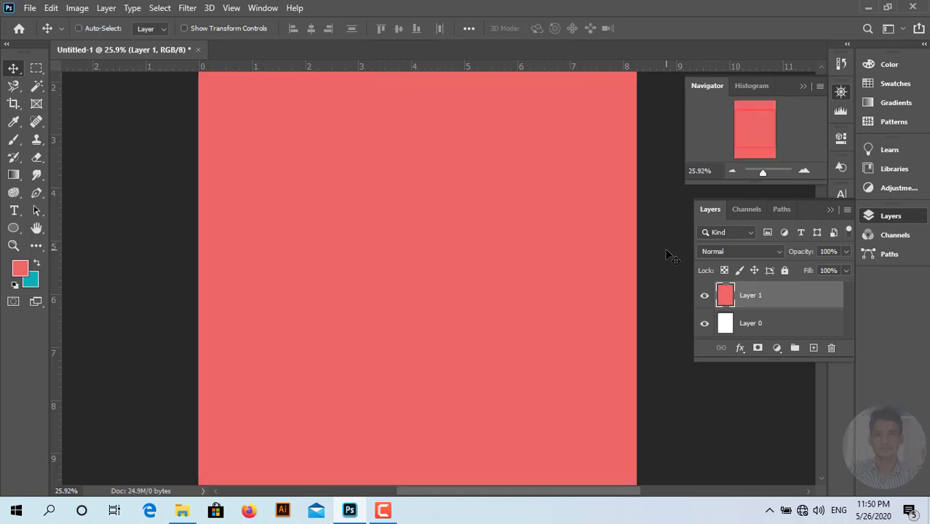
key("ctrl+BackSpace")
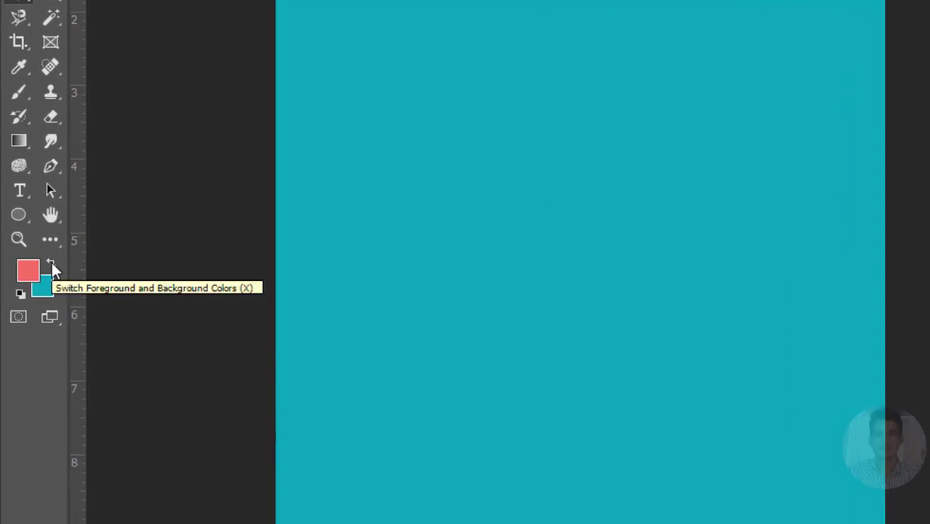
Restore the default black foreground over white background, swapping the colours briefly and back
left_click(51, 265)
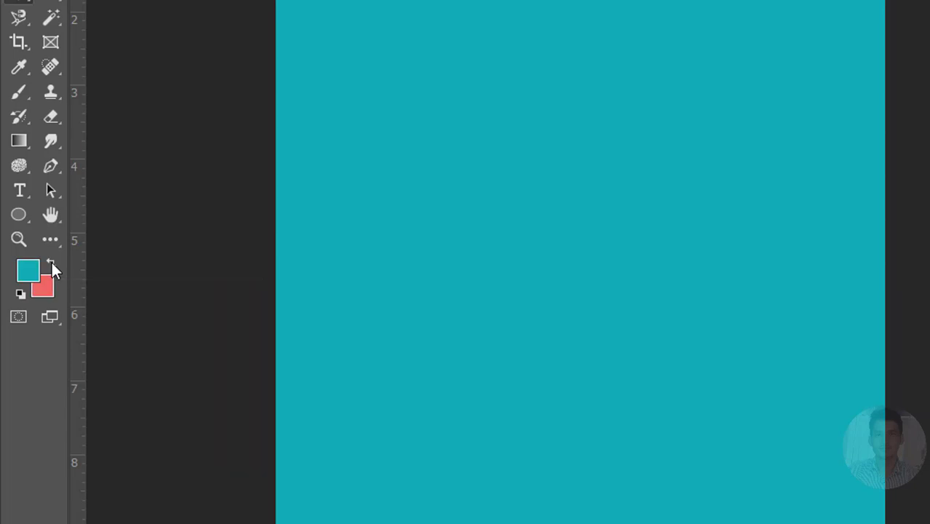
left_click(20, 294)
left_click(51, 263)
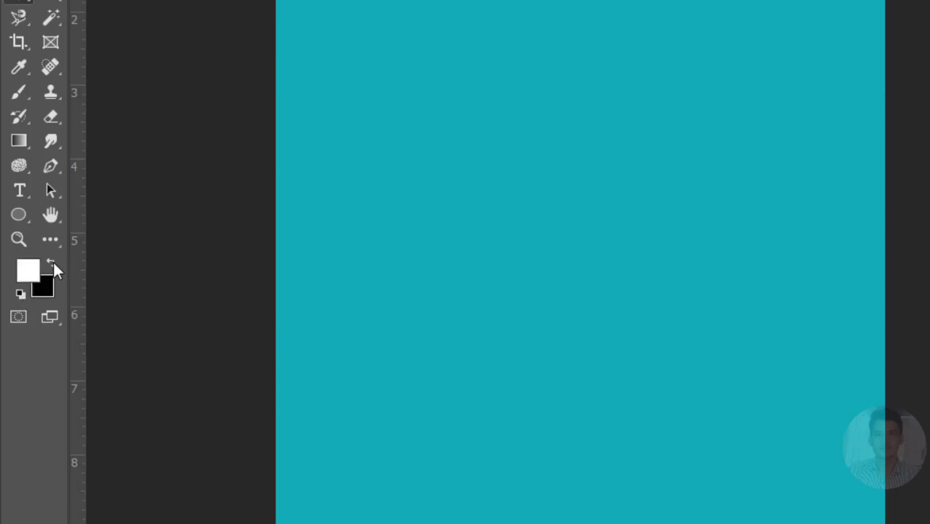
left_click(54, 262)
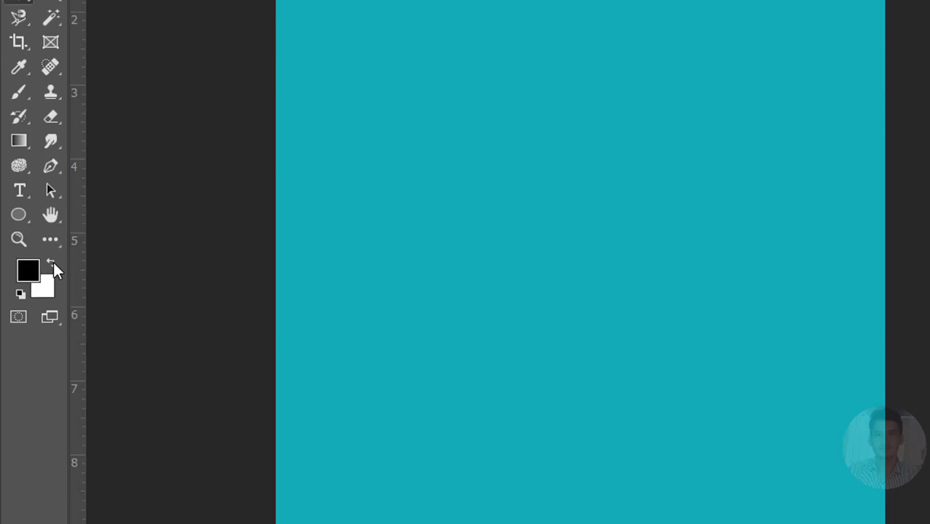
left_click(53, 263)
left_click(53, 263)
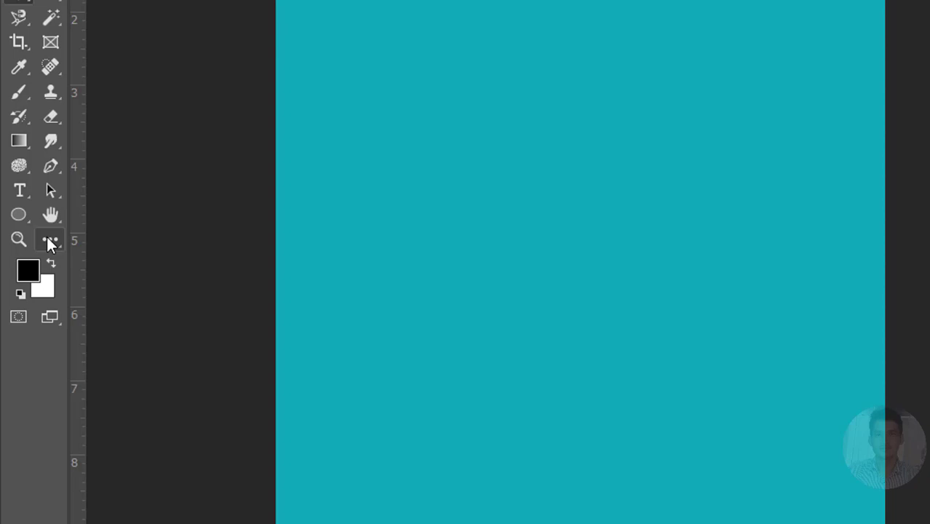
left_click(48, 241)
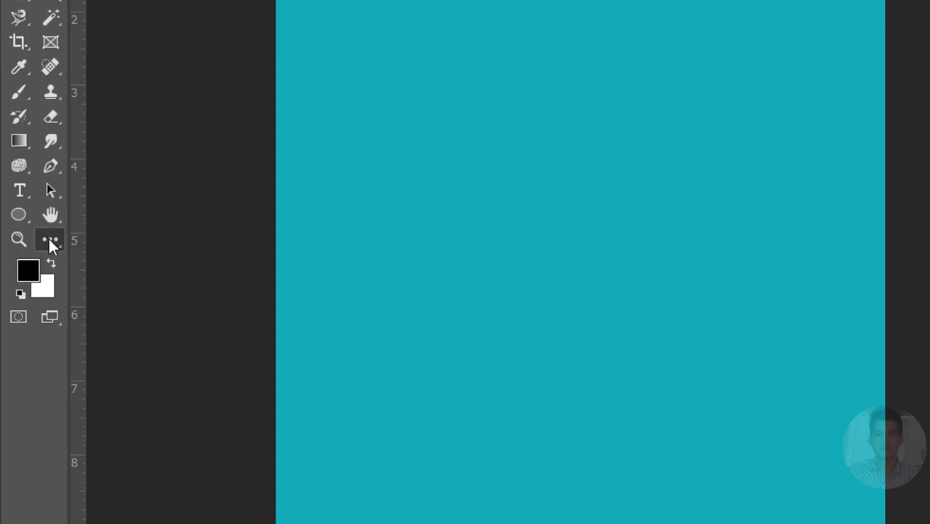
left_click(38, 241)
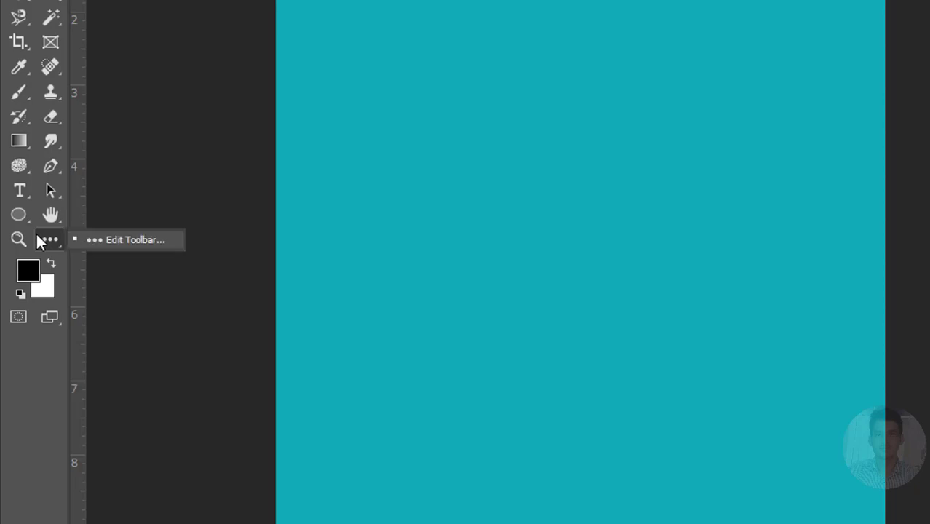
left_click(134, 248)
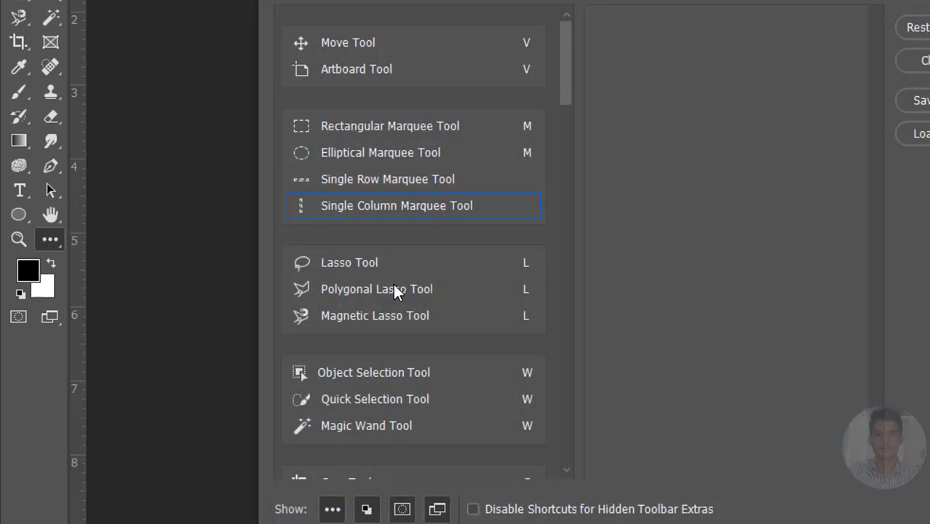
scroll(389, 299, "down", 3)
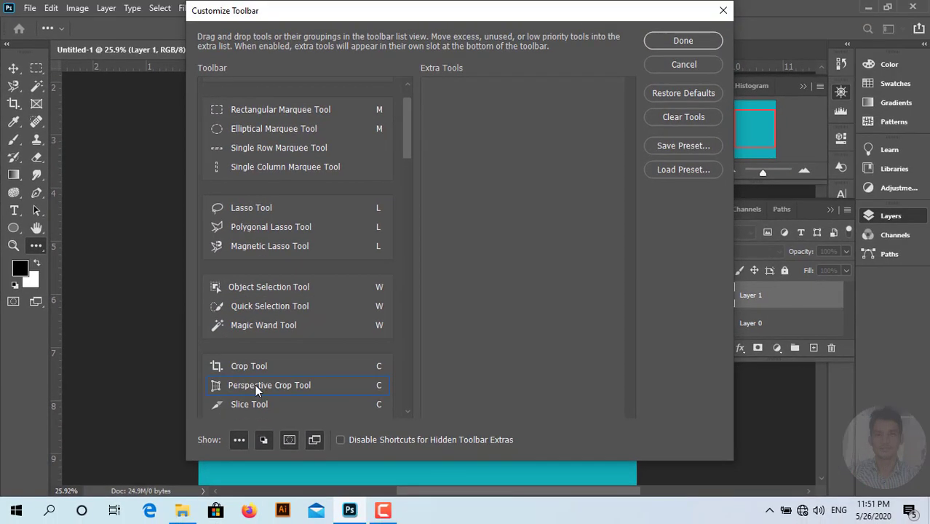
scroll(235, 380, "down", 1)
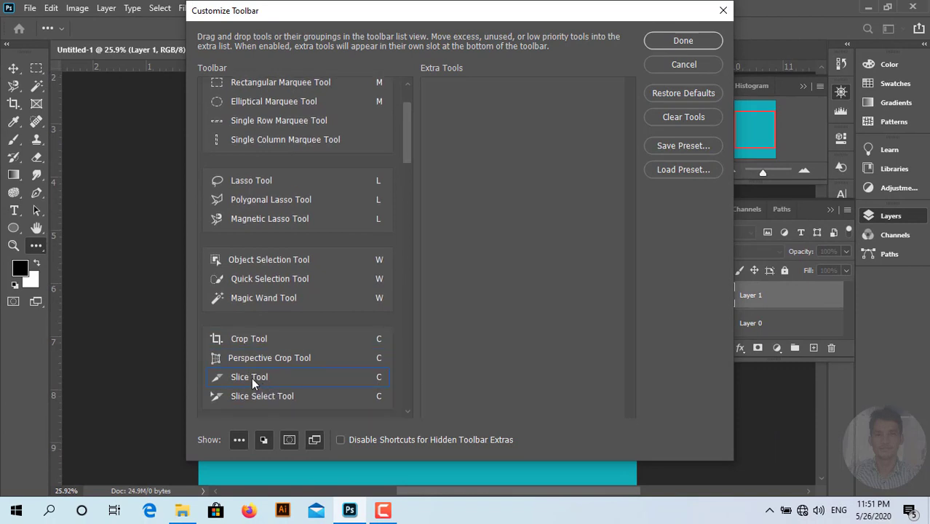
left_click(722, 11)
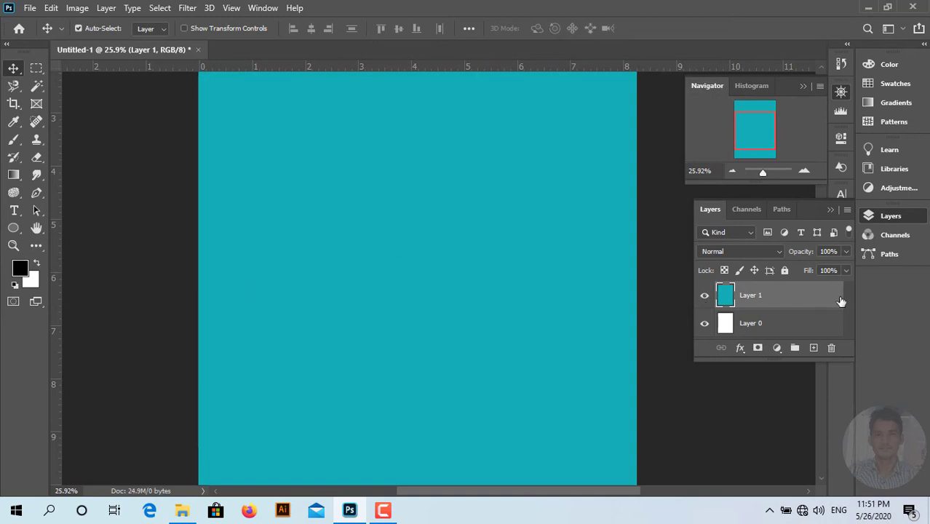
Add a new empty Layer 2 and set the foreground colour to red bc3f3f
left_click(814, 347)
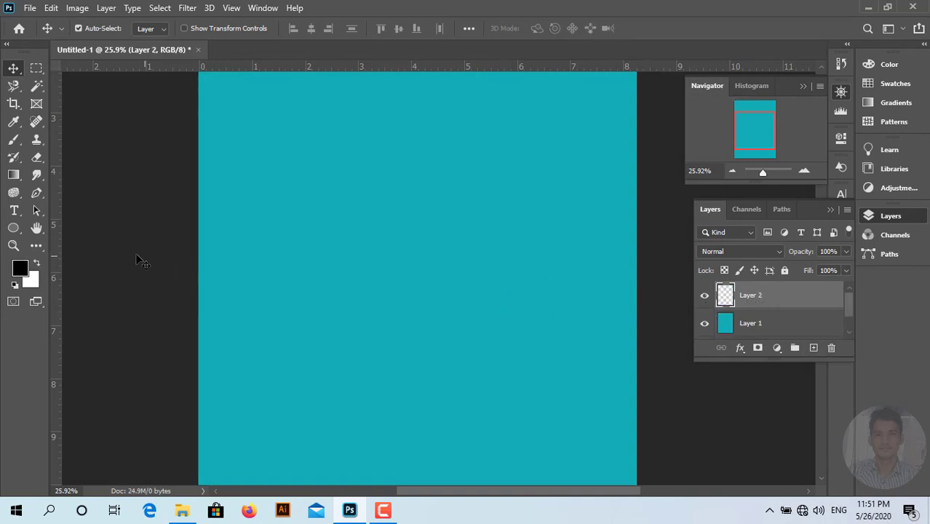
left_click(24, 270)
left_click(405, 162)
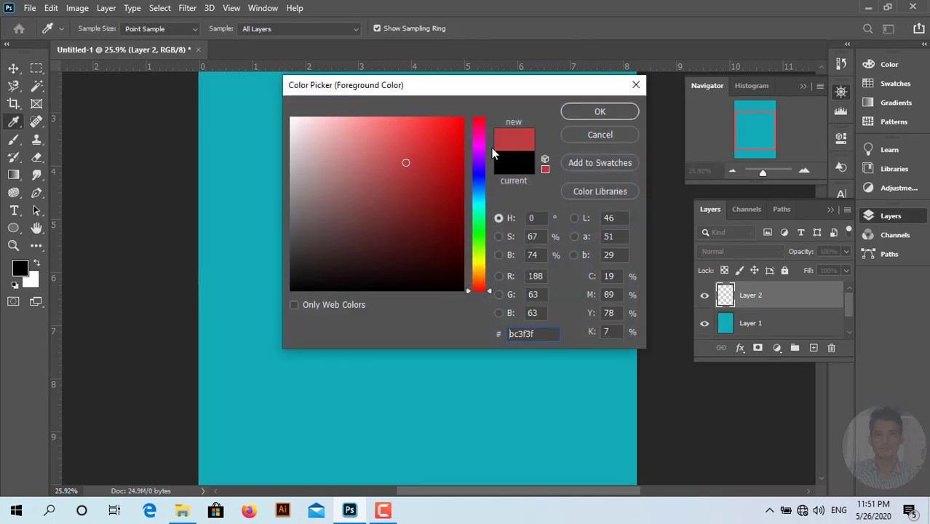
left_click(600, 111)
Fill Layer 1 with teal, then fill the empty Layer 2 with red
left_click(787, 323)
key("v")
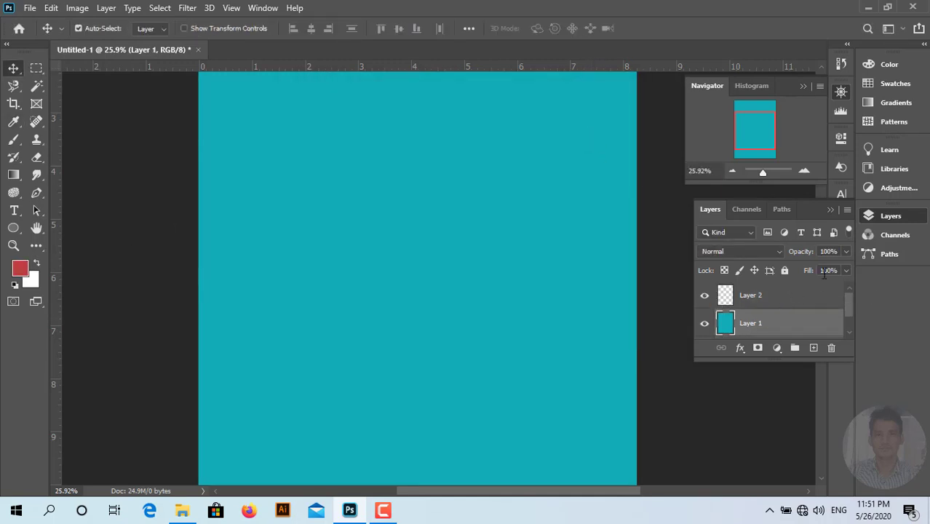
key("ctrl+BackSpace")
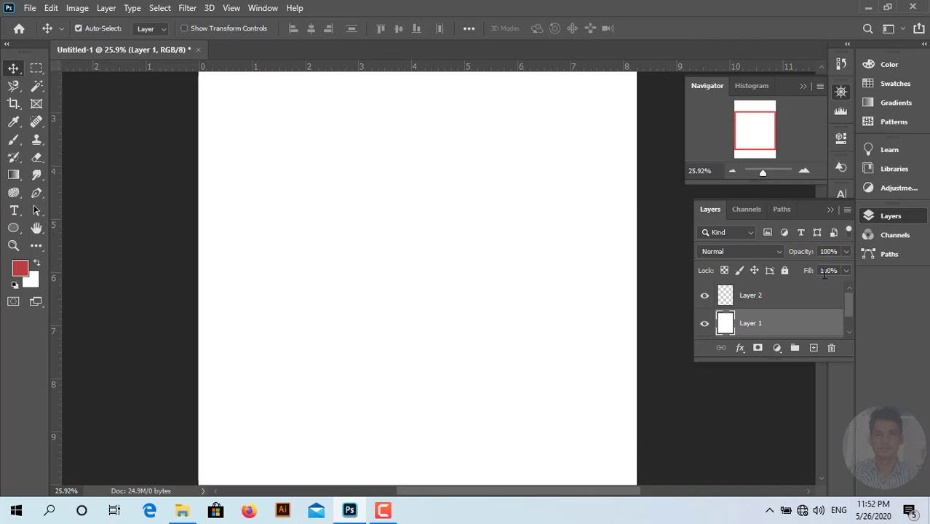
key("alt+BackSpace")
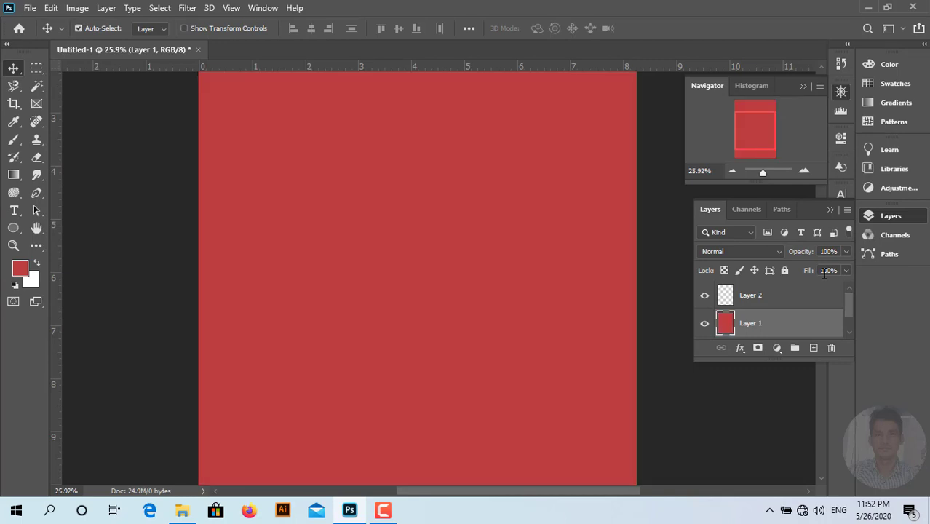
key("ctrl+bracketright")
key("ctrl+bracketleft")
key("ctrl+BackSpace")
key("alt+BackSpace")
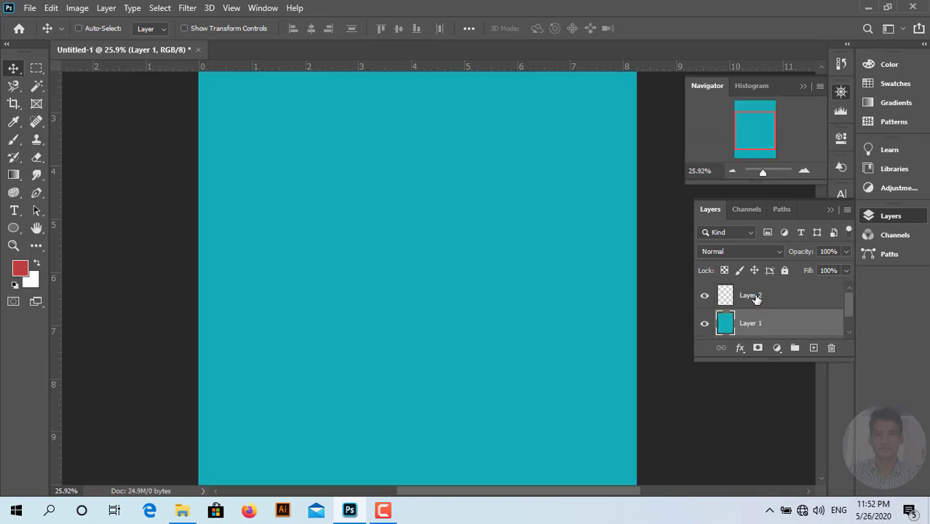
left_click(756, 299)
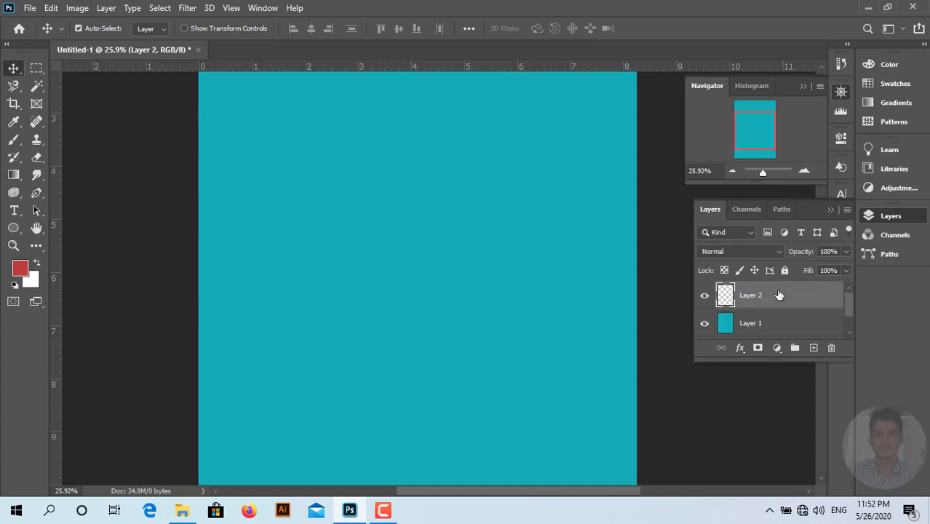
key("alt+BackSpace")
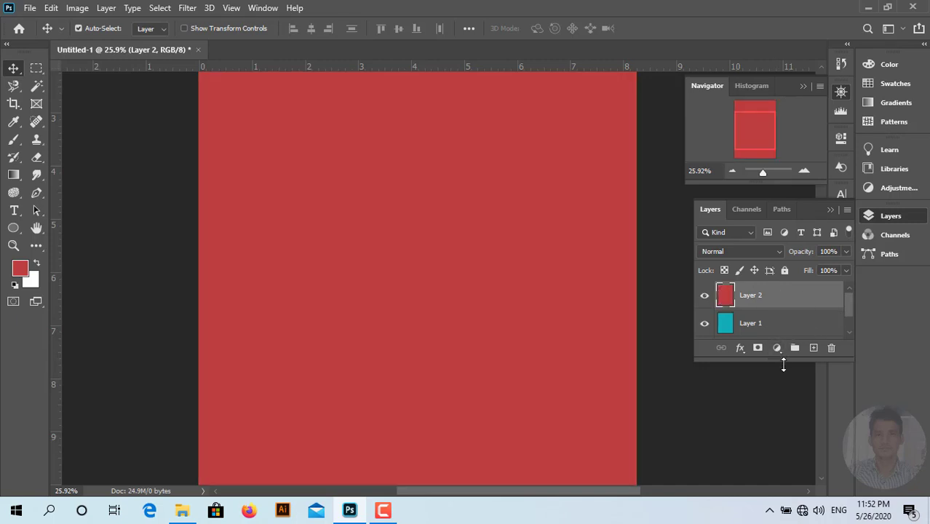
Move the red Layer 2 below the teal Layer 1 in the Layers panel
left_click_drag(783, 366, 785, 435)
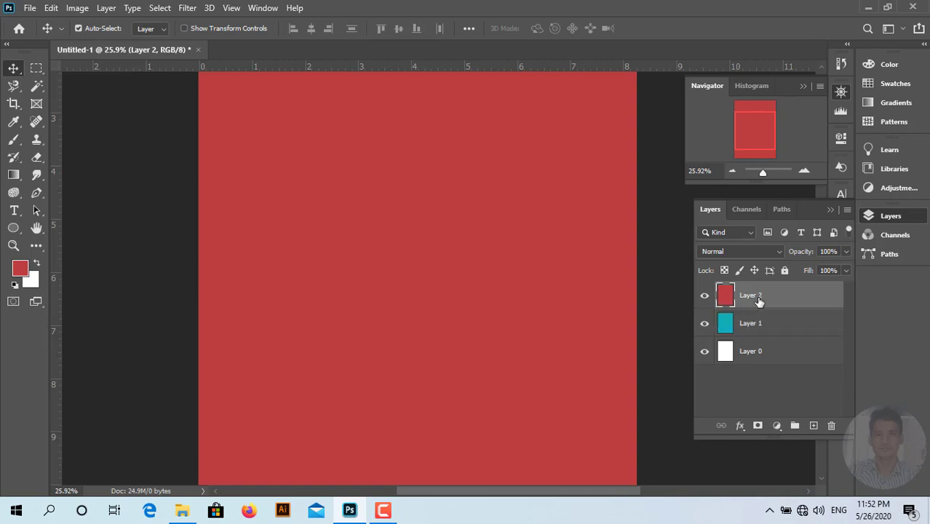
left_click_drag(757, 298, 763, 328)
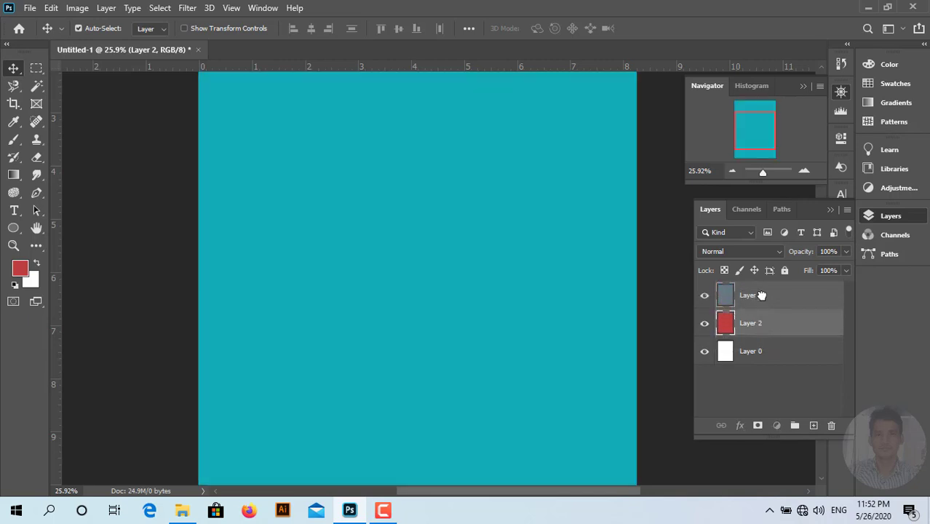
left_click(763, 295)
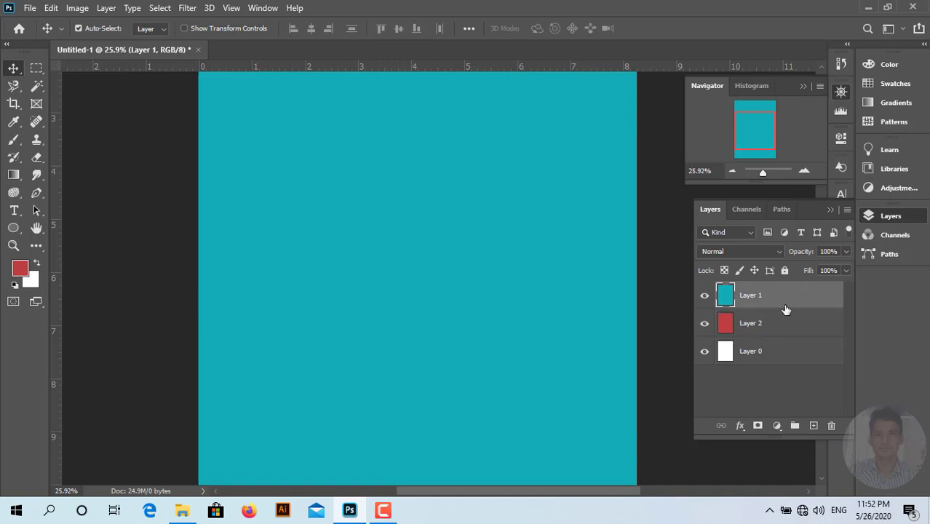
Lower Layer 1's opacity to 32% as a test, then restore it to 100%
left_click(847, 252)
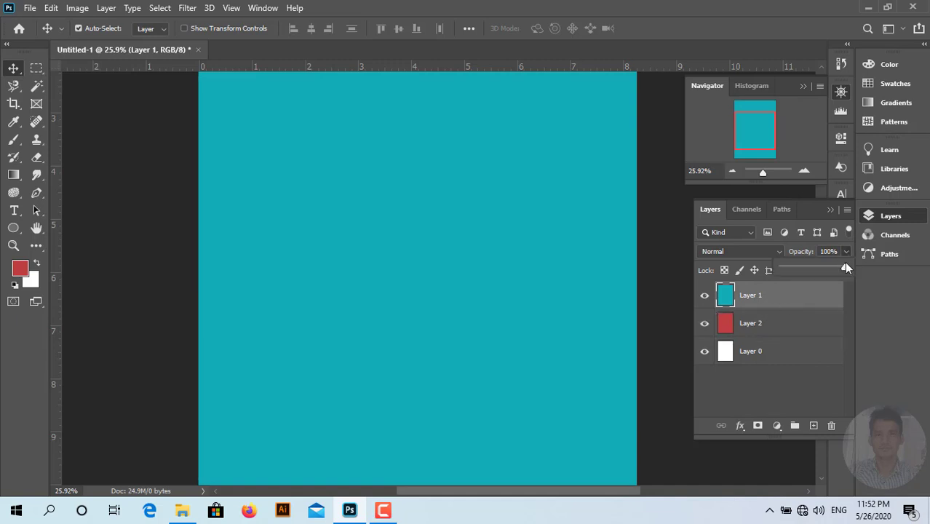
left_click_drag(827, 273, 825, 272)
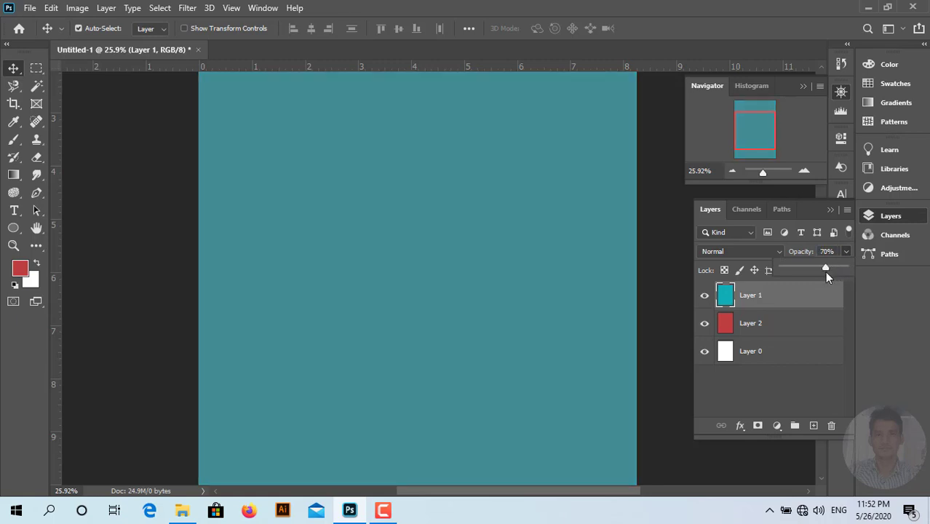
left_click(804, 272)
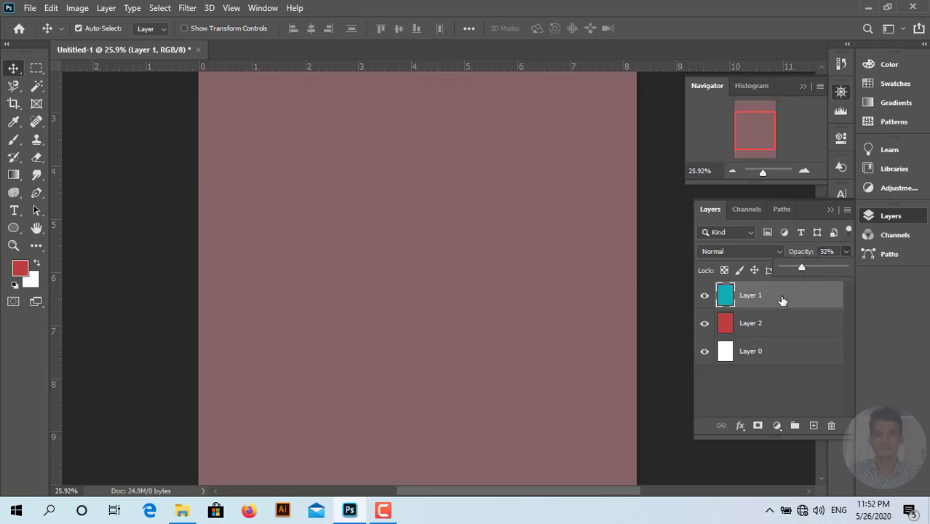
left_click(797, 331)
left_click(788, 297)
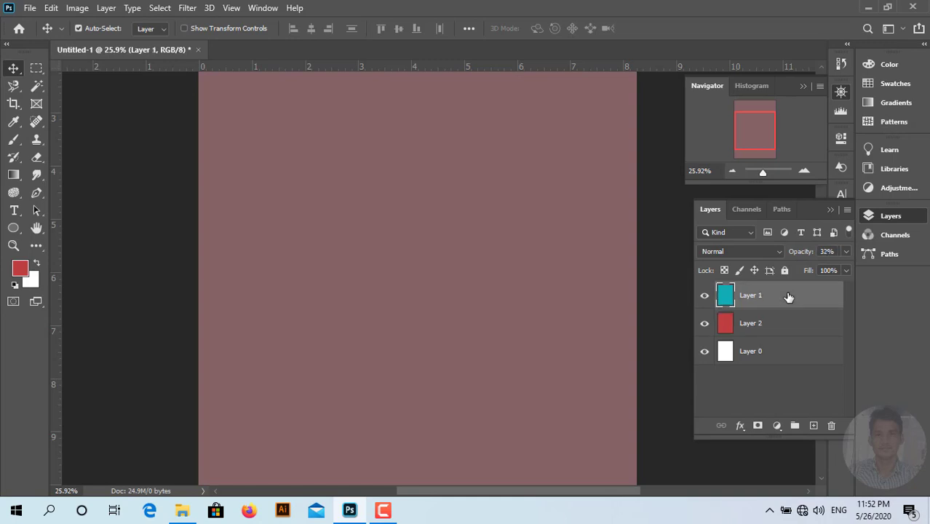
left_click(847, 252)
left_click_drag(813, 270, 853, 267)
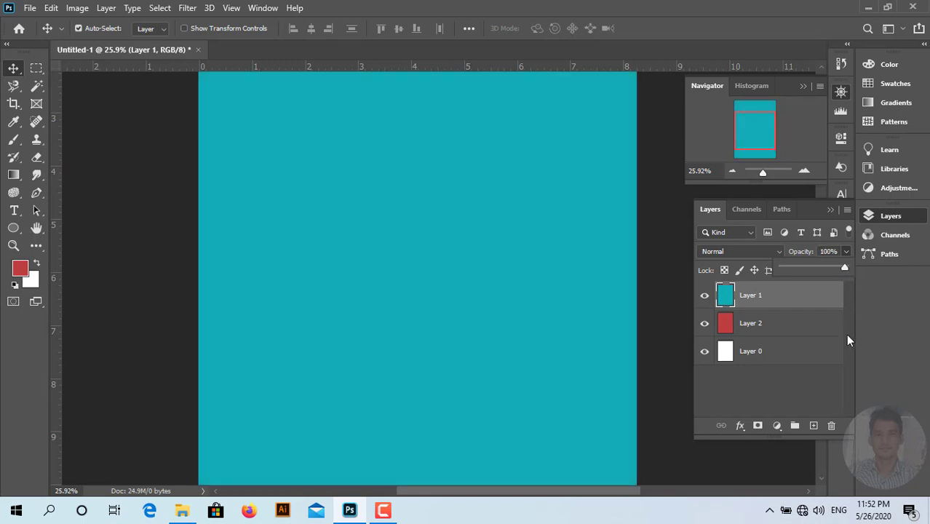
left_click(804, 379)
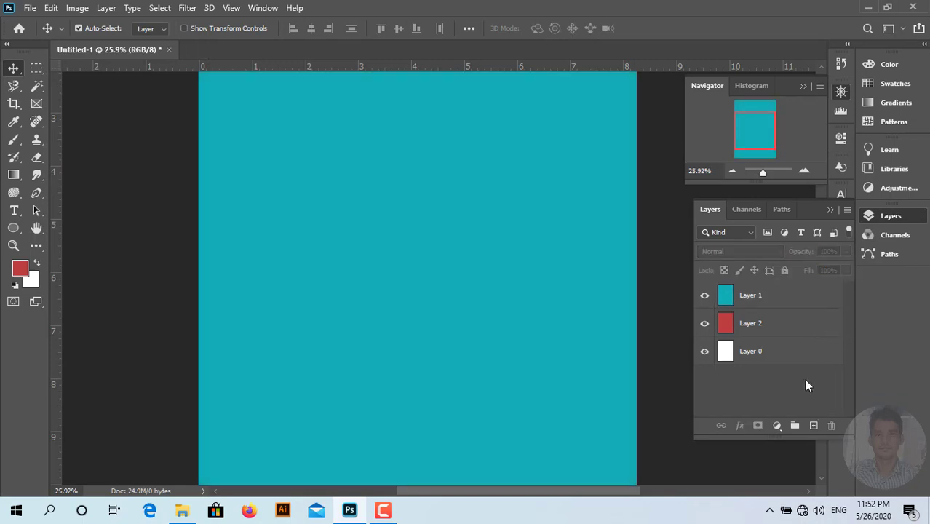
Drag teal Layer 1 to the trash and delete red Layer 2 with Delete
left_click(794, 329)
left_click(783, 295)
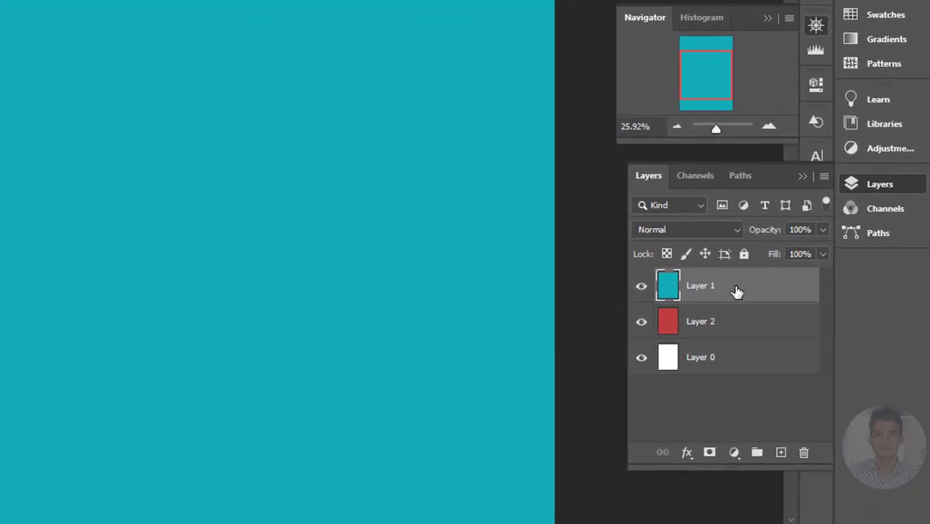
left_click_drag(737, 291, 804, 452)
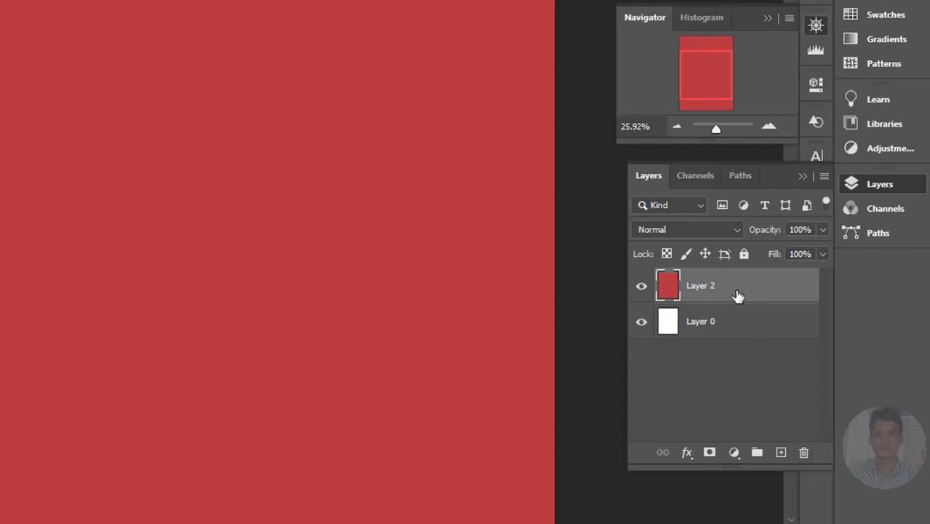
key("Delete")
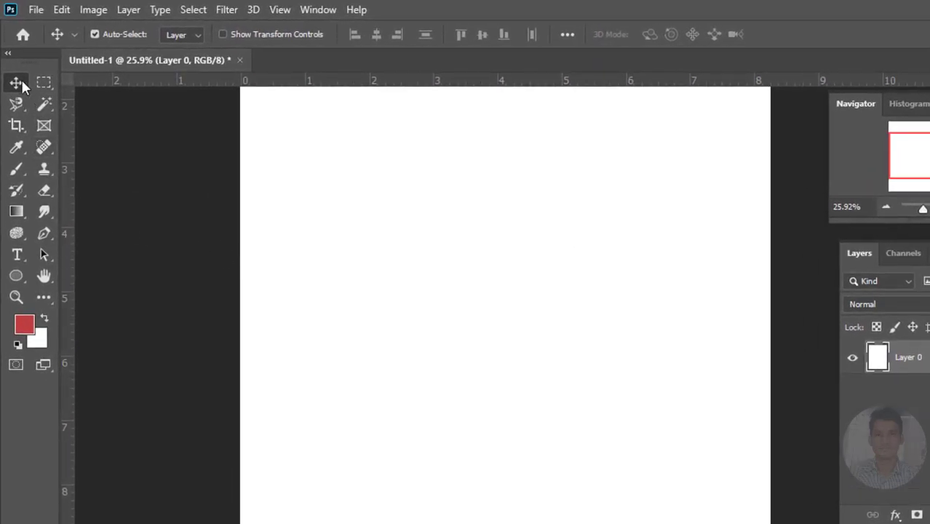
Switch from the Move tool to the Artboard tool and back to the Move tool
right_click(19, 84)
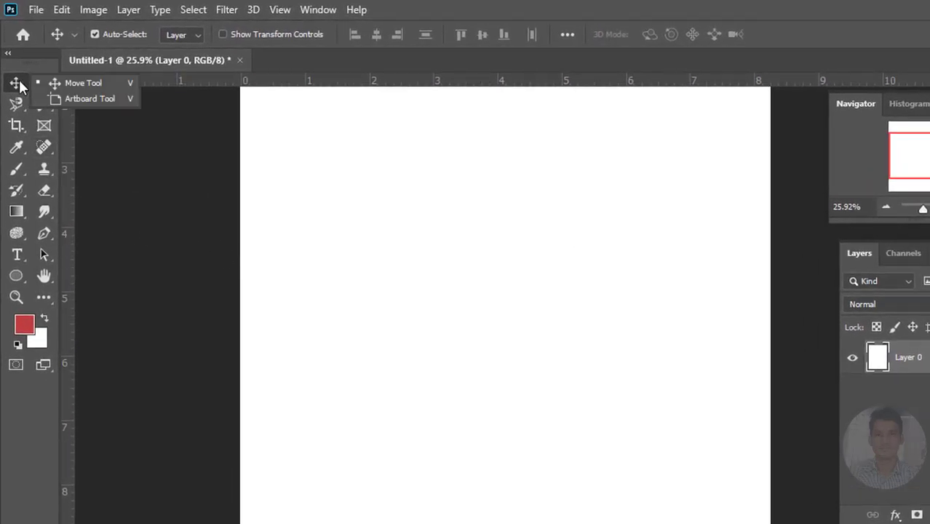
left_click(88, 98)
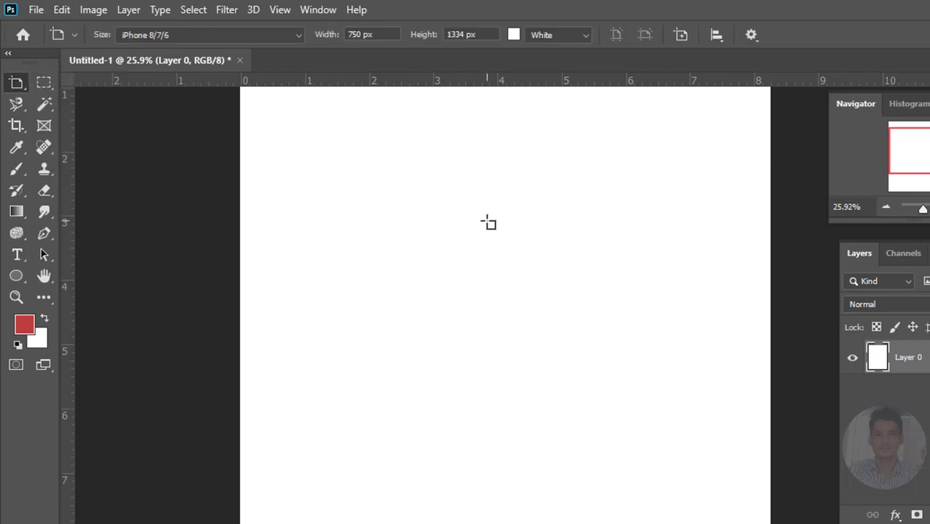
scroll(488, 223, "down", 2)
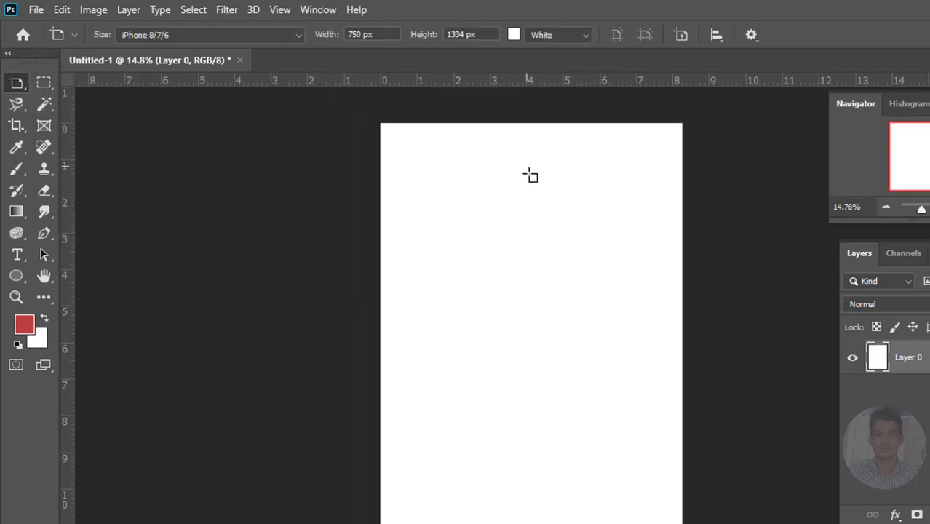
right_click(18, 85)
left_click(70, 87)
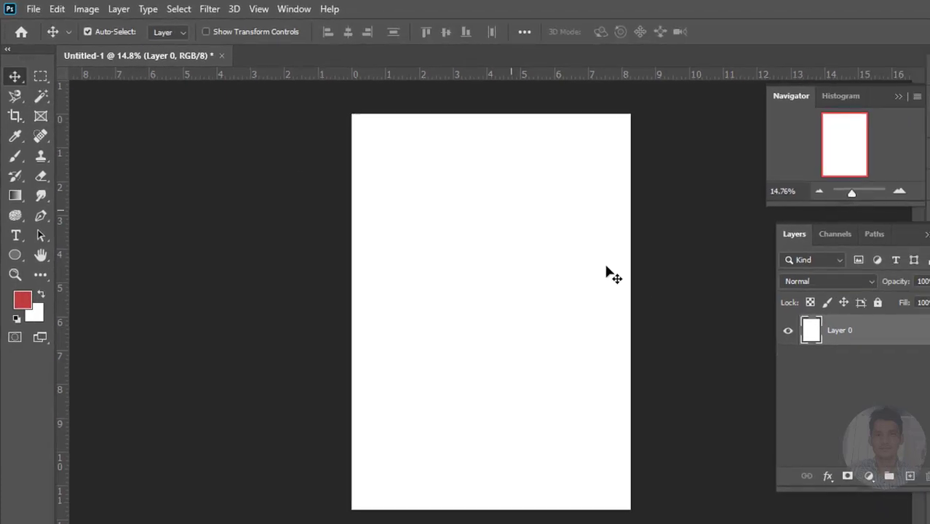
Create an artboard named 'Class 1' from Layer 0
right_click(776, 299)
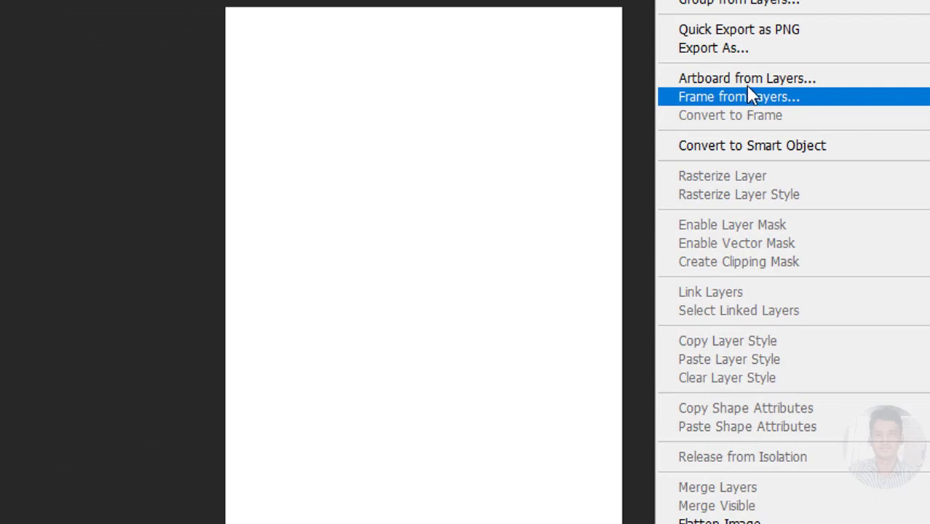
left_click(745, 85)
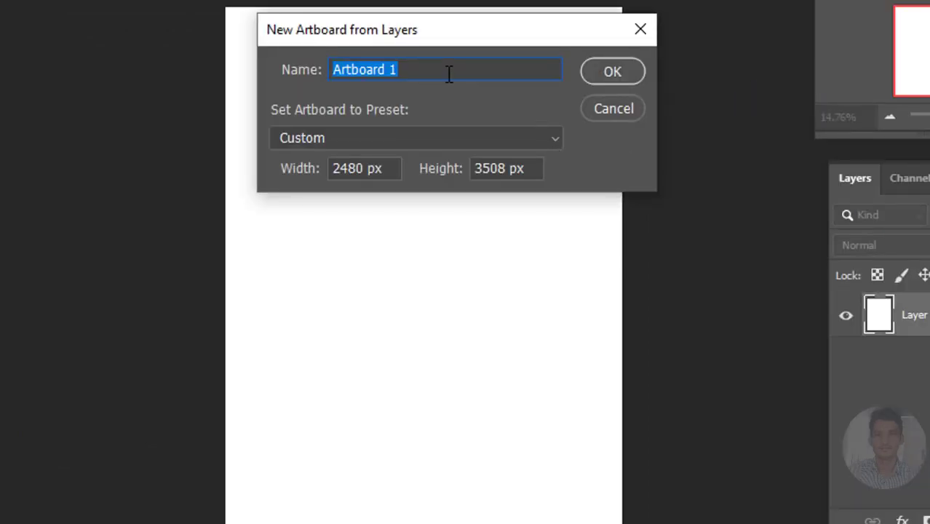
type("C")
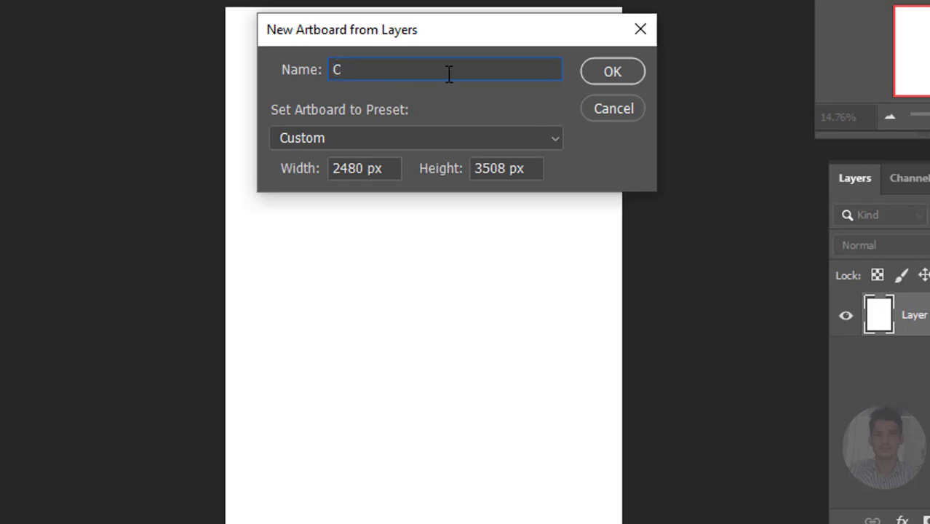
type("lass 1")
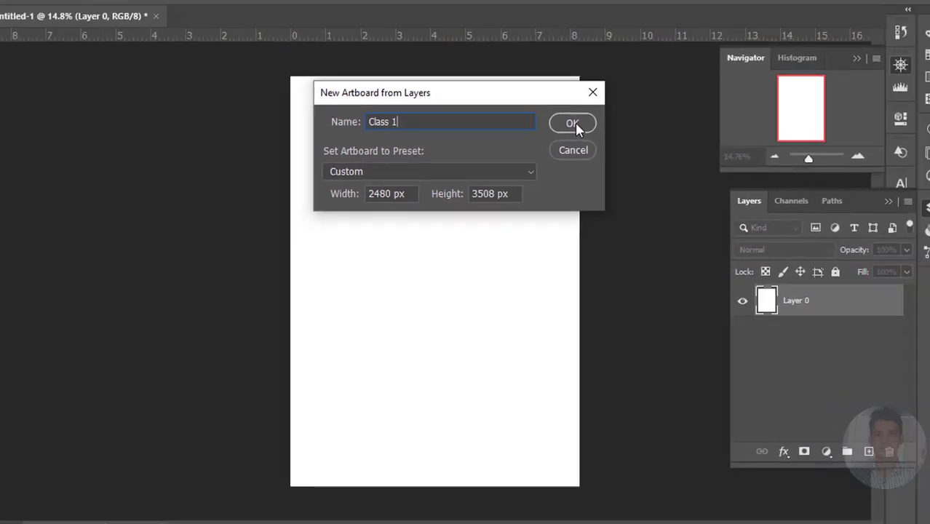
left_click(574, 124)
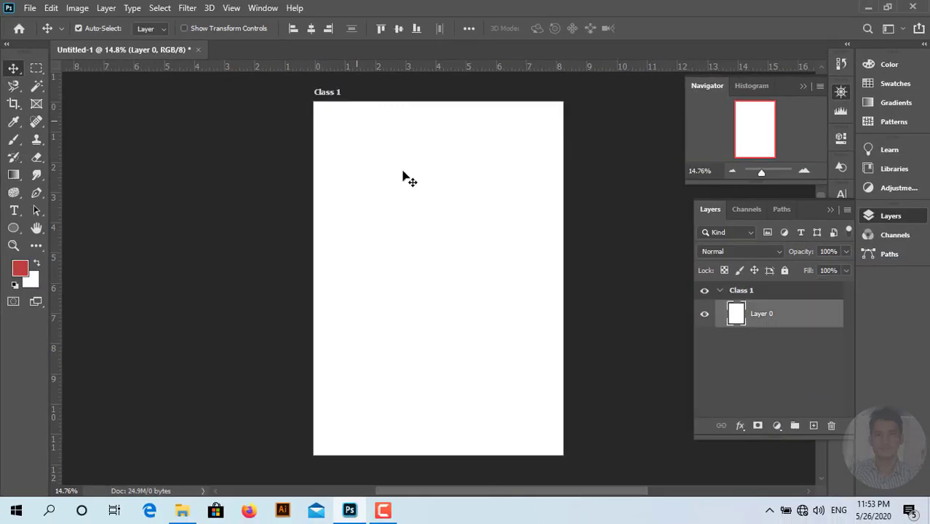
Switch to the Artboard tool, trying and undoing a first Class 1 duplicate
scroll(459, 347, "up", 1)
scroll(459, 347, "down", 2)
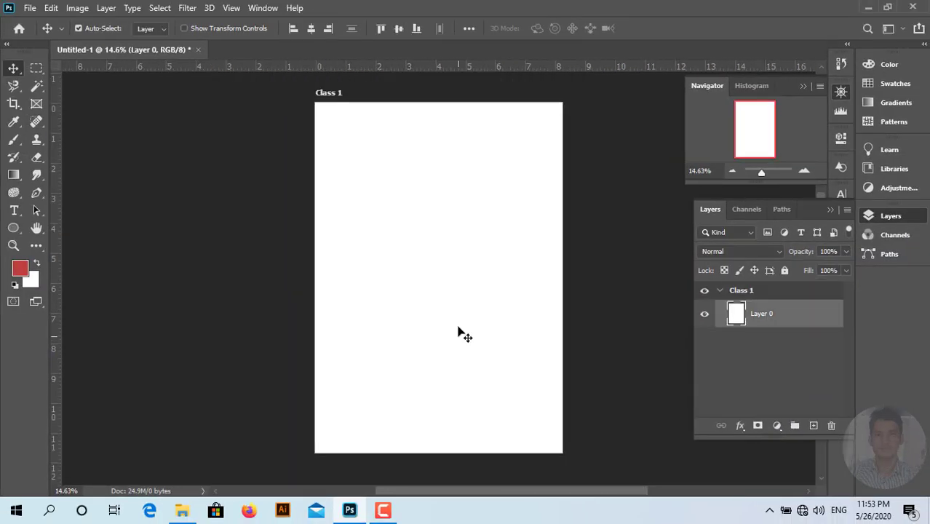
scroll(358, 322, "up", 3)
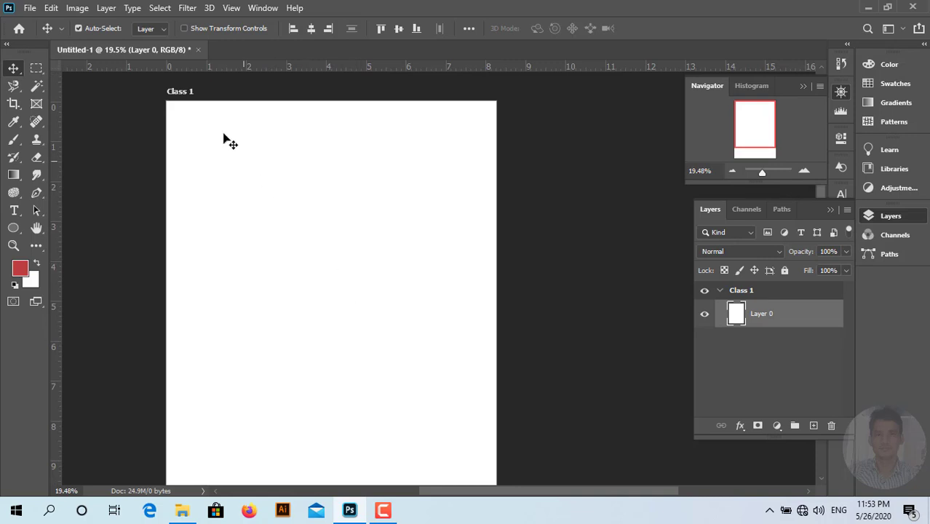
key("shift+v")
mouse_move(178, 93)
left_mouse_down()
mouse_move(563, 103)
mouse_move(545, 100)
left_mouse_up()
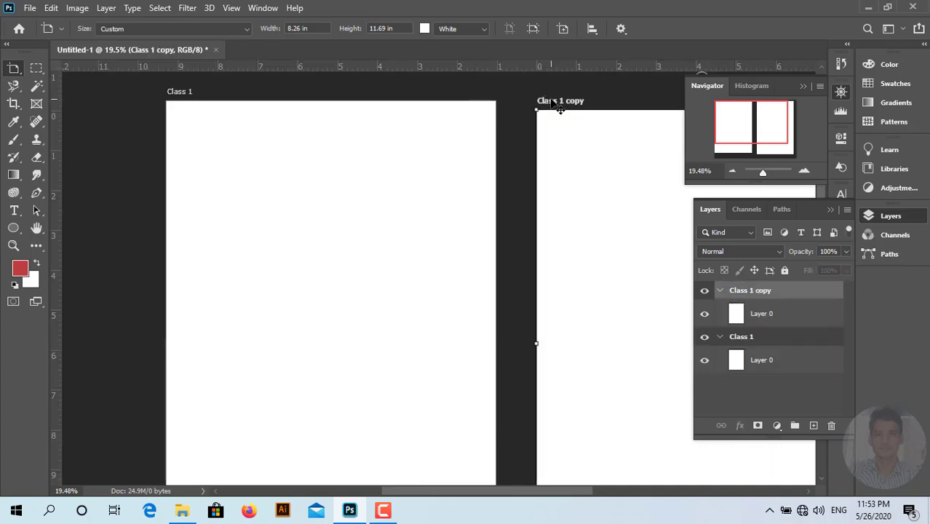
key("ctrl+z")
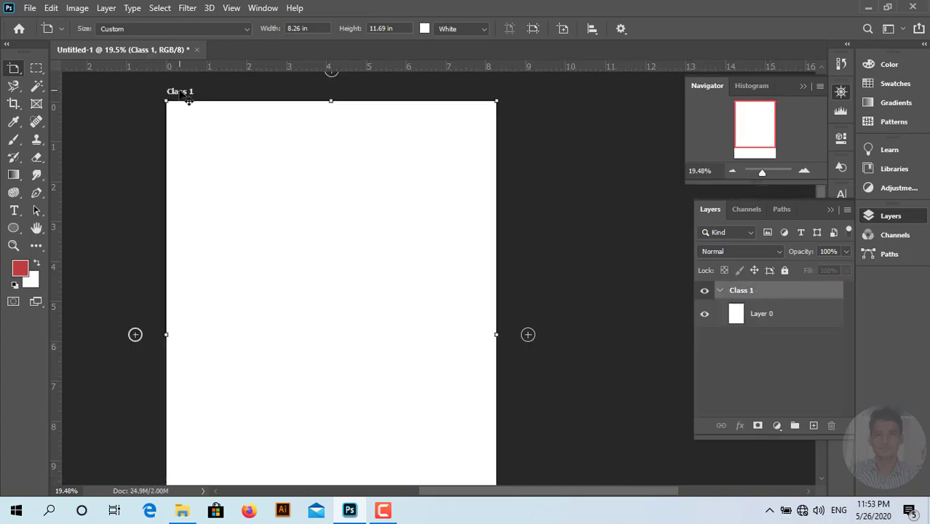
right_click(22, 71)
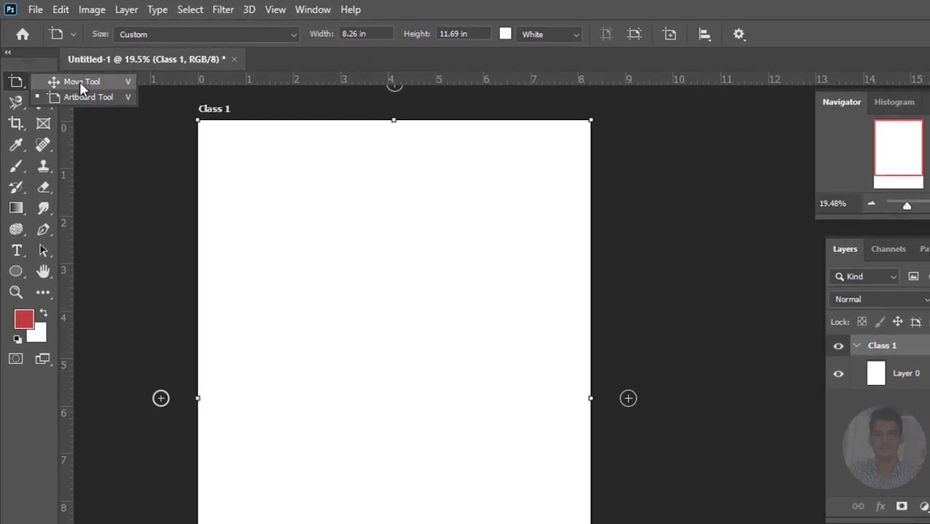
left_click(78, 94)
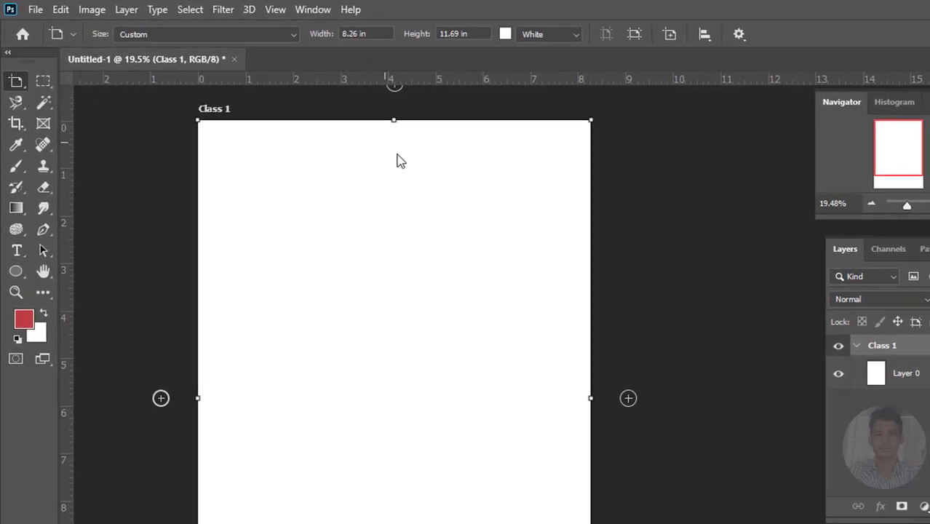
scroll(399, 160, "up", 2)
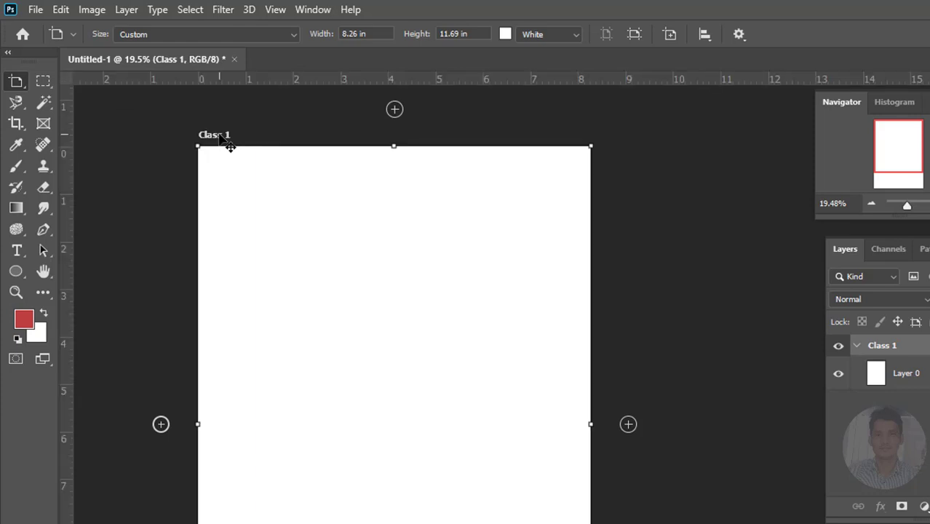
Alt-drag Class 1 twice, holding Shift, to place two level copies beside it
mouse_move(220, 137)
left_mouse_down()
mouse_move(652, 145)
mouse_move(652, 183)
left_mouse_up()
key("shift")
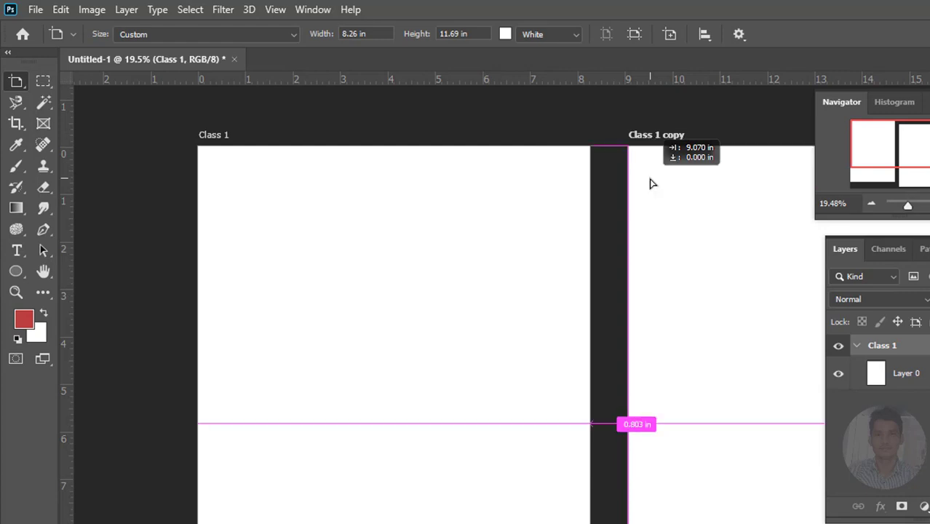
left_click_drag(652, 186, 652, 189)
key("alt+shift")
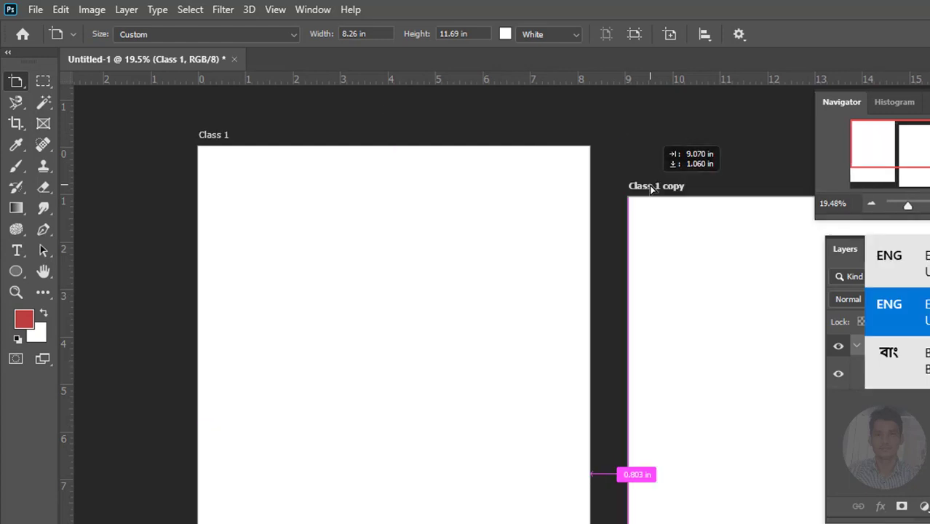
key("shift")
left_click_drag(652, 190, 653, 191)
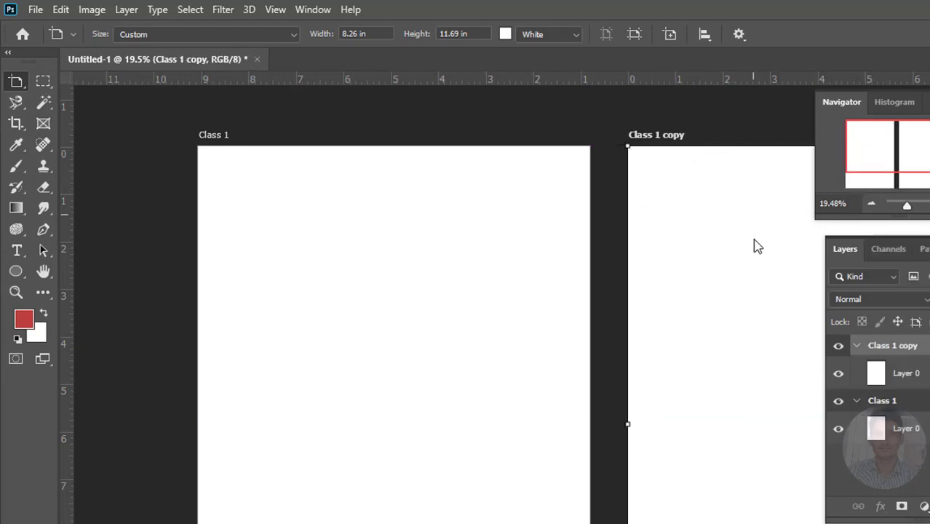
mouse_move(725, 266)
left_mouse_down()
mouse_move(349, 295)
mouse_move(289, 189)
mouse_move(677, 176)
mouse_move(694, 168)
left_mouse_up()
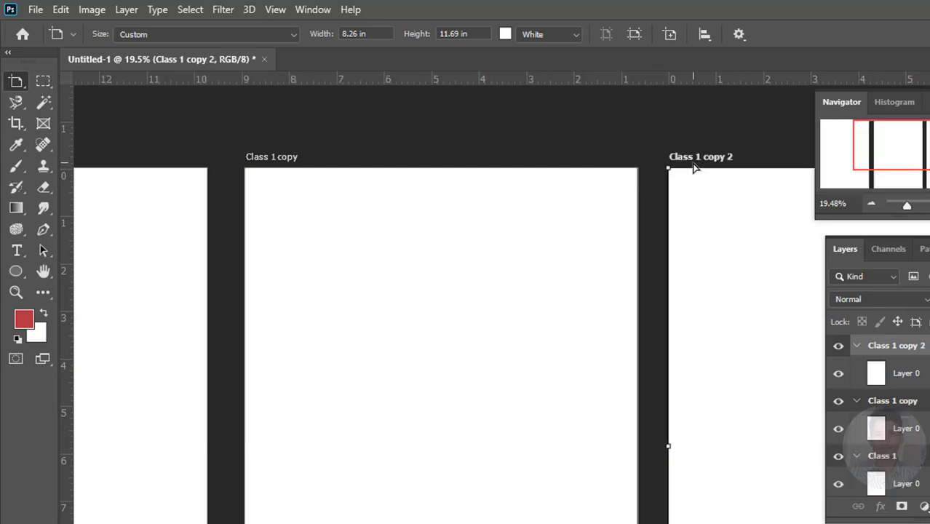
scroll(693, 167, "down", 2)
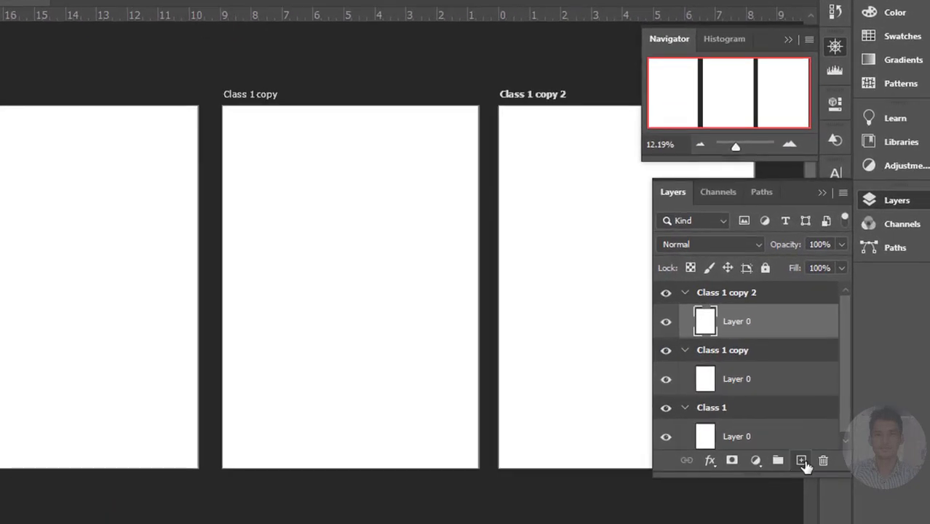
Add two empty layers to the third artboard and rename that artboard '3'
left_click(814, 427)
left_click(814, 426)
left_click(813, 427)
left_click(802, 462)
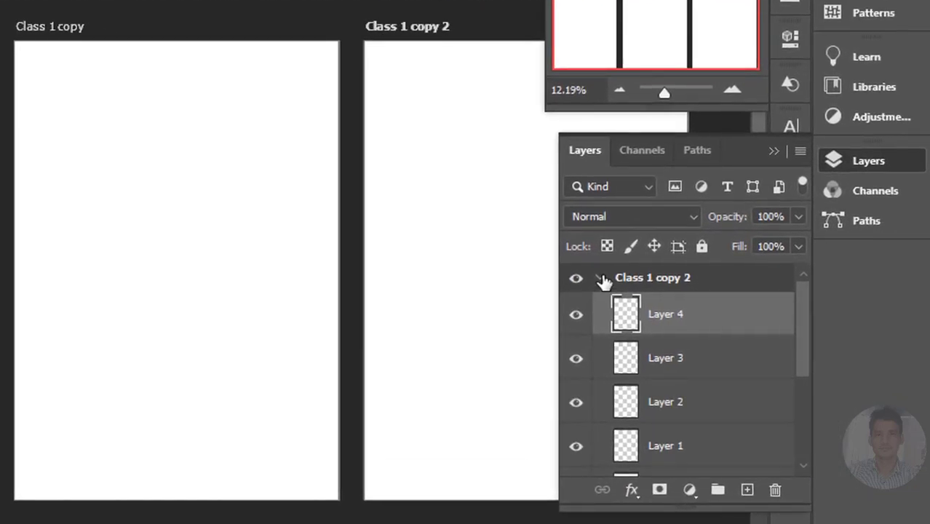
left_click(601, 279)
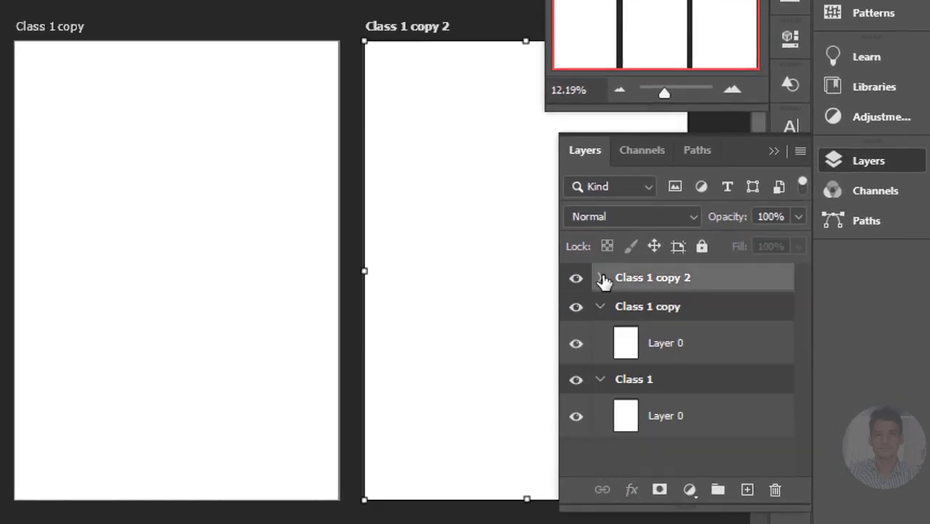
double_click(655, 277)
type("3")
key("Return")
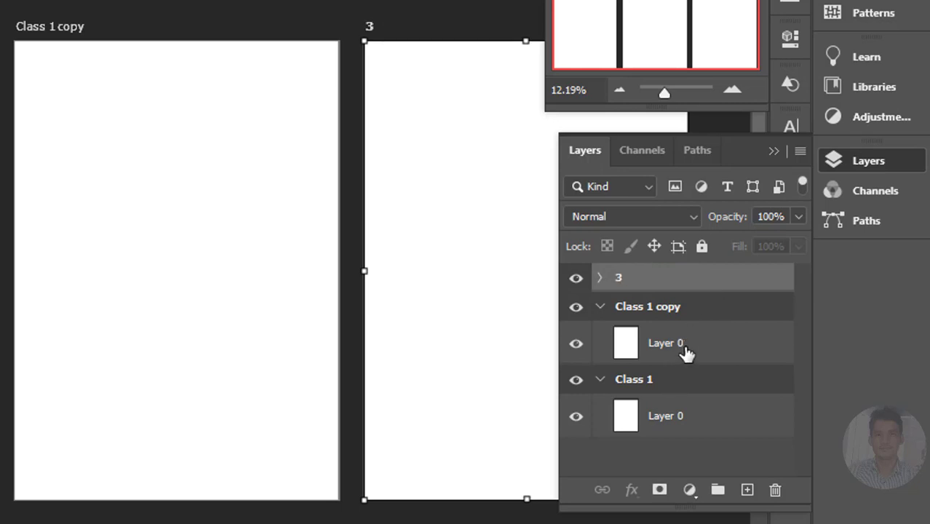
Rename the Class 1 copy artboard to '2' and collapse its group
double_click(668, 344)
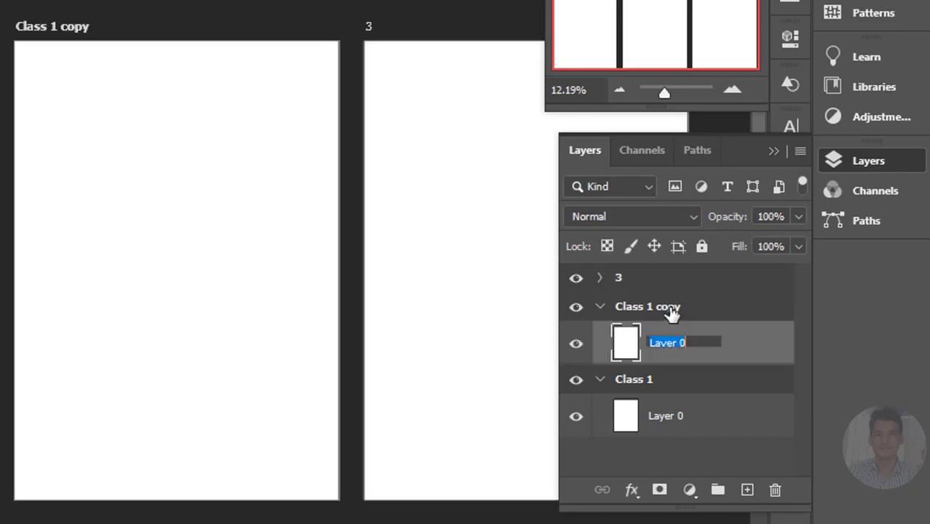
double_click(673, 307)
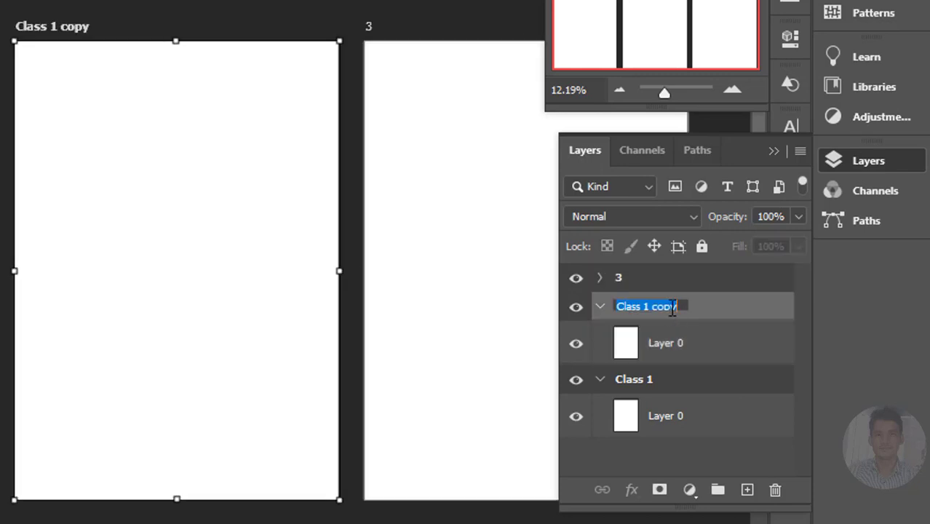
type("2")
left_click(760, 286)
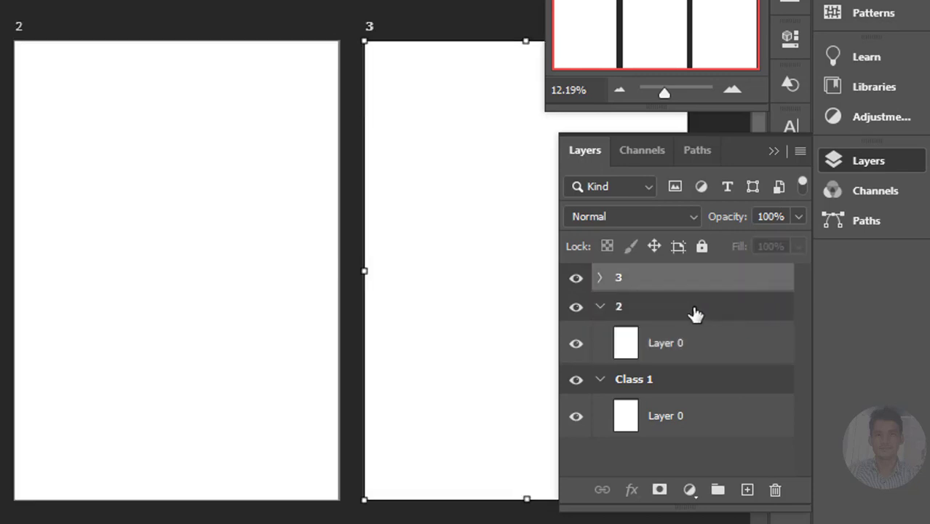
left_click(600, 307)
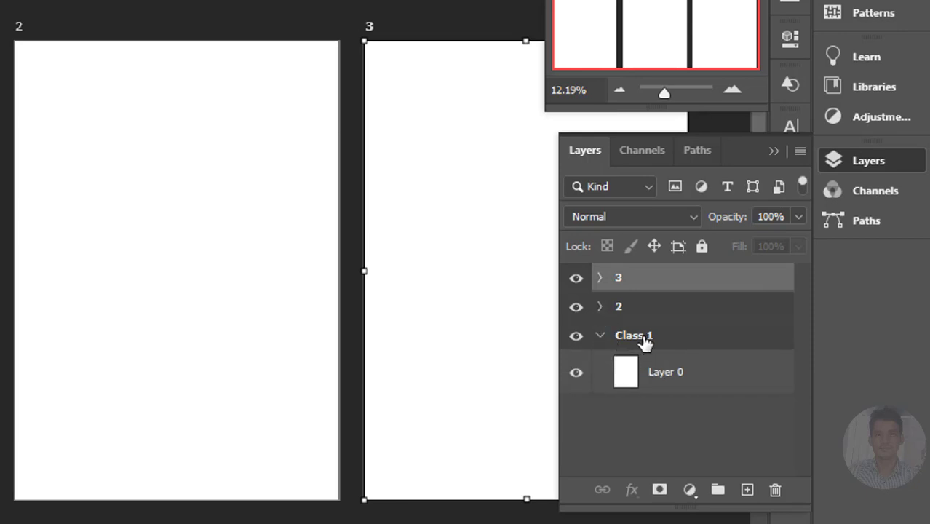
Toggle Class 1's visibility off and on, and select Layer 0 inside artboard 2
left_click(703, 343)
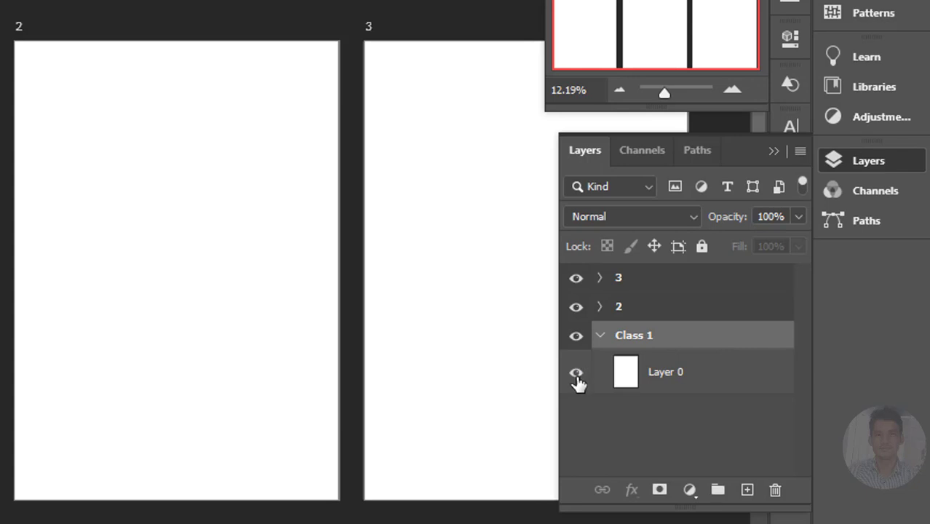
left_click(576, 336)
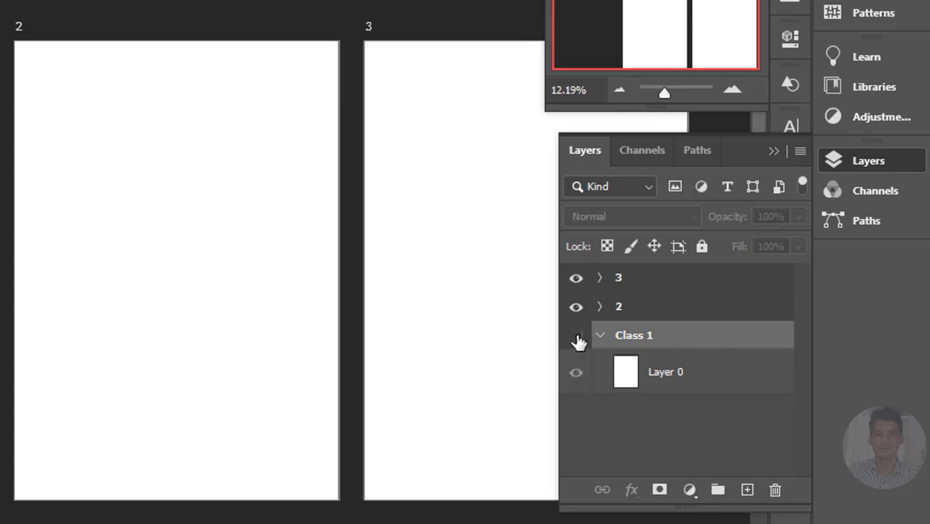
left_click(576, 337)
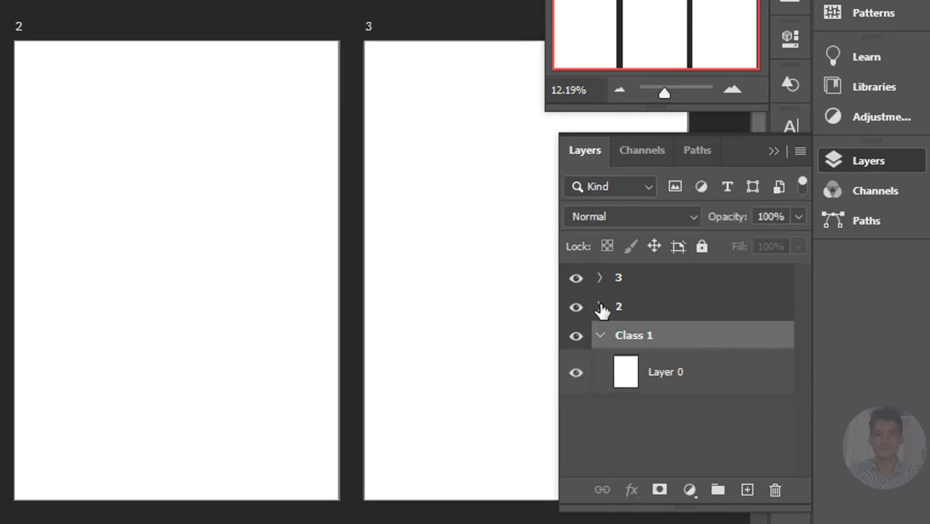
left_click(600, 306)
left_click(665, 347)
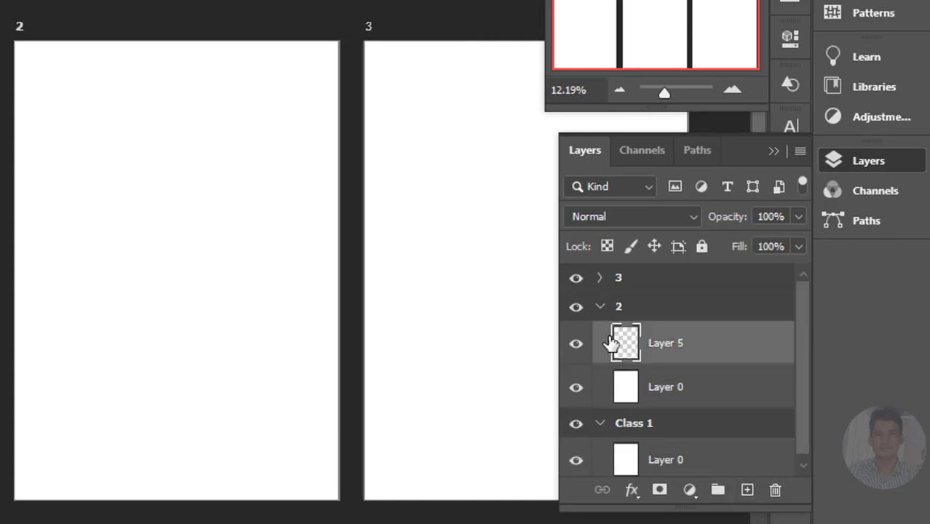
left_click(609, 310)
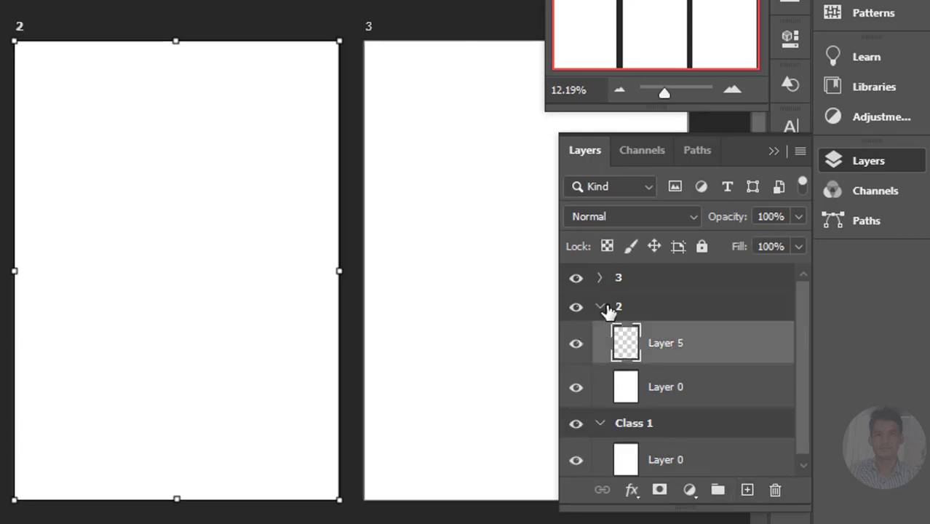
left_click(600, 308)
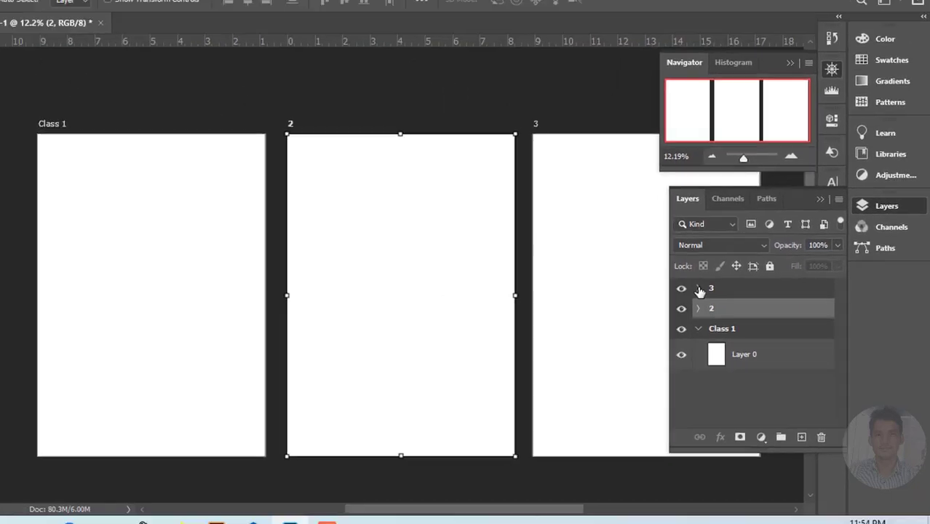
Expand artboard 3's group, select Layer 4, and centre the view on the artboards
left_click(721, 291)
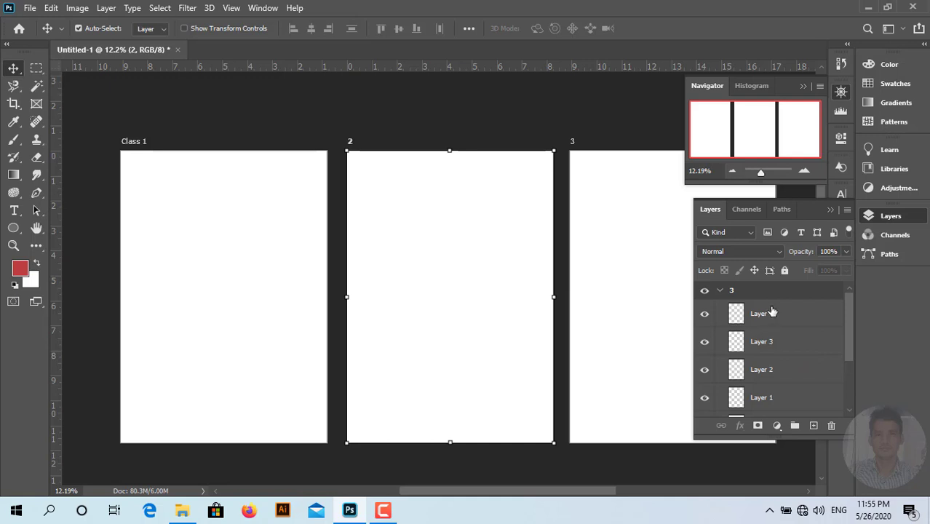
left_click(773, 311)
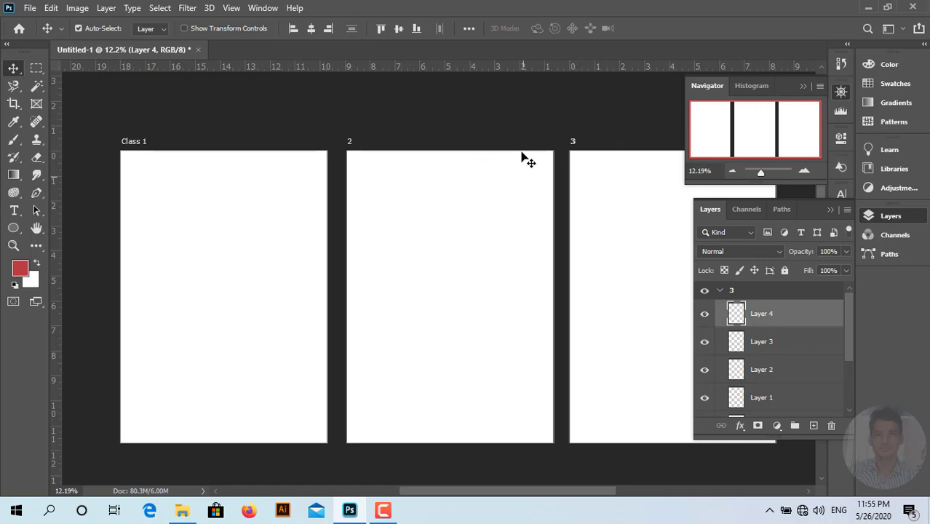
scroll(496, 286, "up", 1)
scroll(495, 286, "down", 2)
scroll(493, 286, "up", 1)
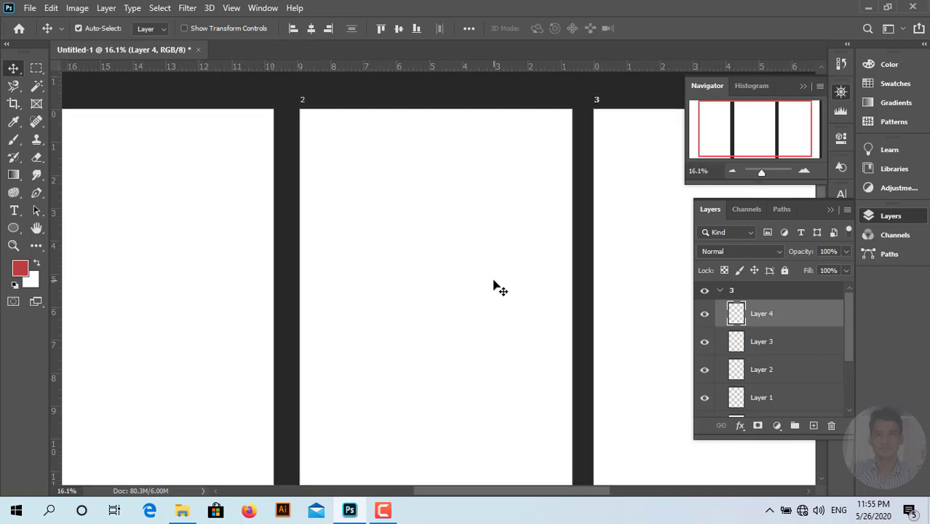
scroll(494, 286, "down", 1)
mouse_move(548, 264)
left_mouse_down()
mouse_move(311, 245)
mouse_move(483, 258)
mouse_move(439, 262)
mouse_move(501, 251)
mouse_move(462, 256)
mouse_move(442, 276)
mouse_move(401, 274)
mouse_move(528, 265)
mouse_move(384, 270)
mouse_move(426, 266)
left_mouse_up()
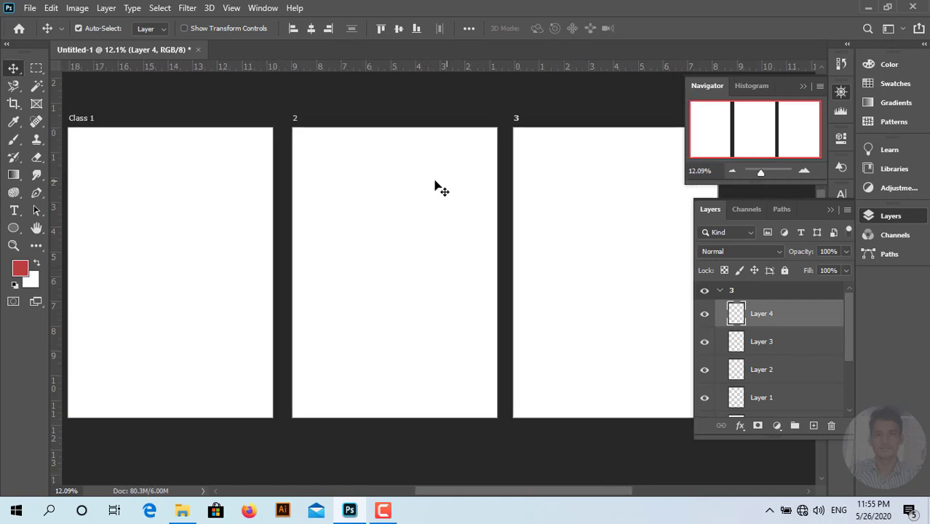
Add temporary Artboards 1–3 around artboard 2 and line them up in a row
left_click(315, 129)
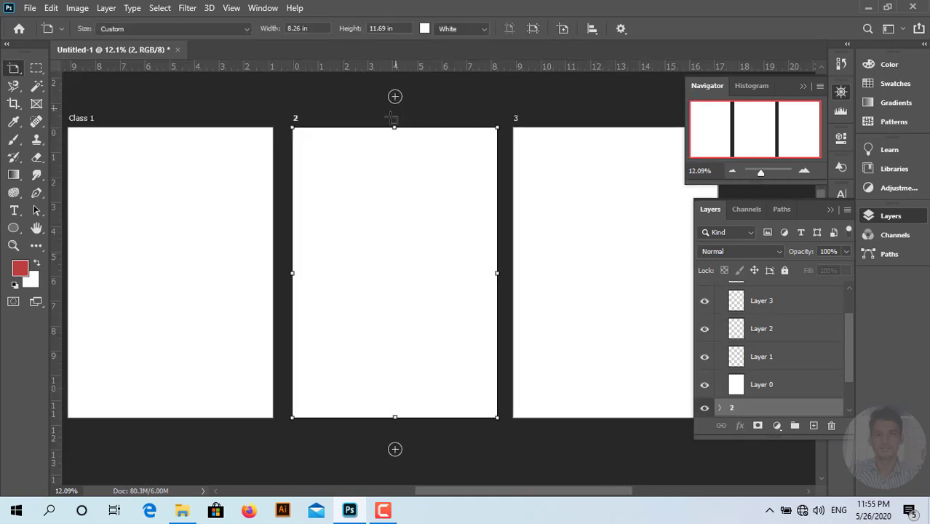
scroll(366, 400, "down", 1)
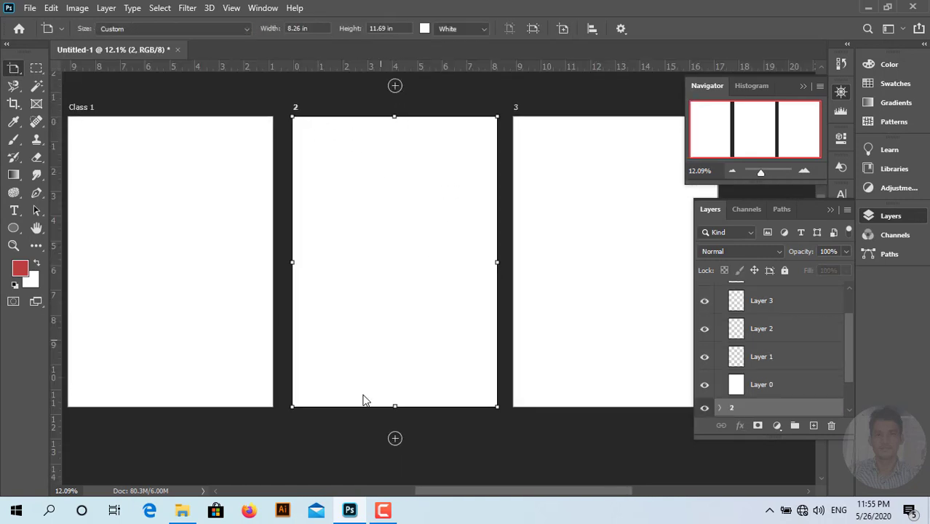
left_click(395, 438)
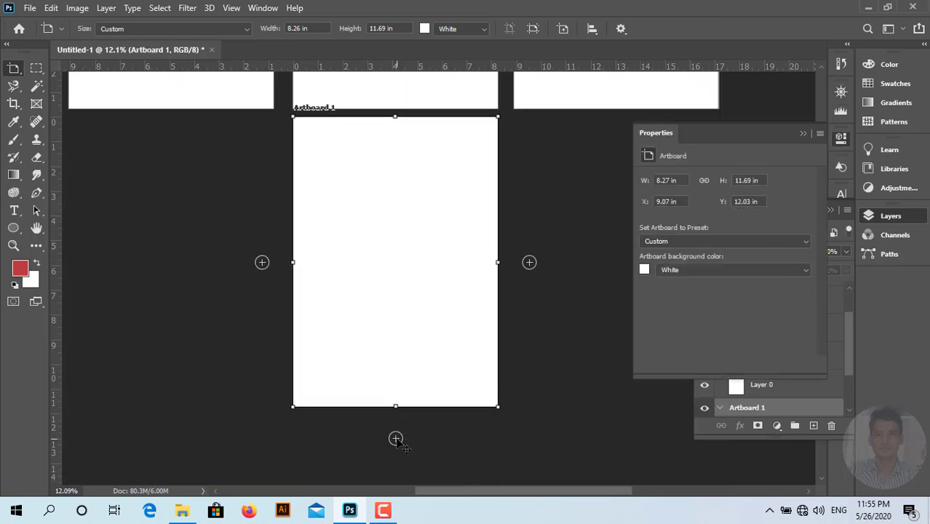
left_click(529, 318)
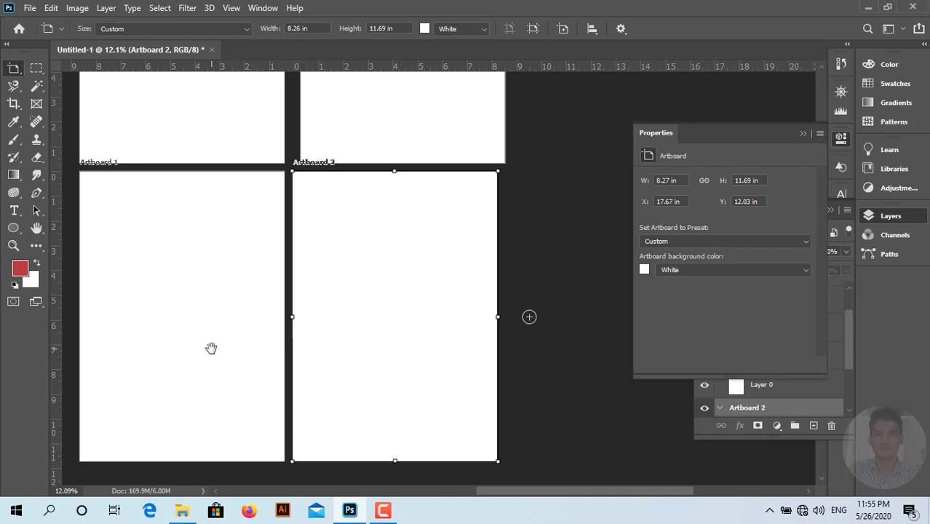
left_click_drag(211, 348, 473, 346)
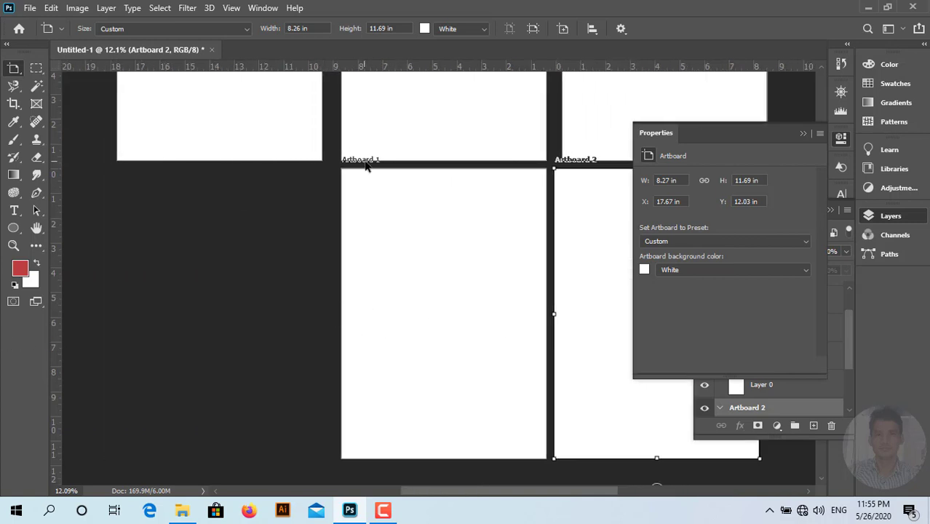
left_click(367, 166)
left_click(310, 313)
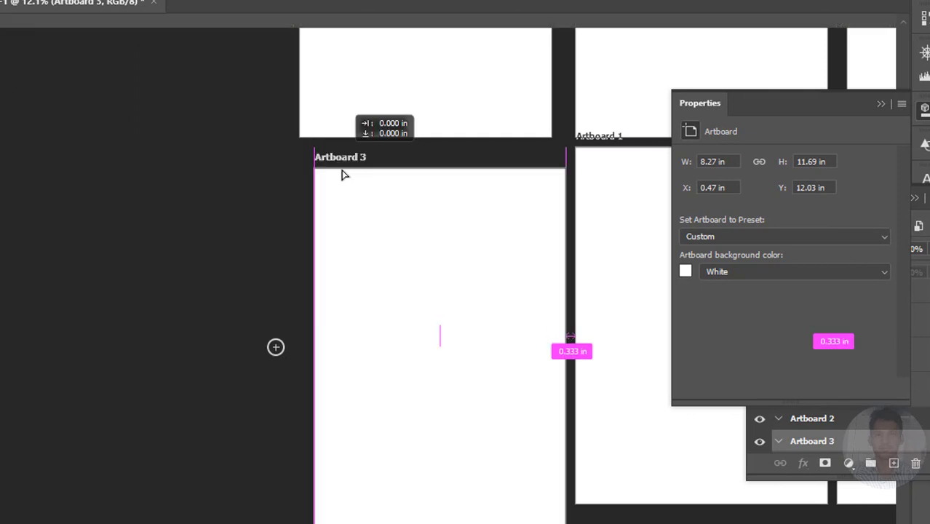
left_click_drag(339, 149, 363, 184)
mouse_move(524, 253)
left_mouse_down()
mouse_move(416, 175)
mouse_move(403, 187)
mouse_move(426, 201)
left_mouse_up()
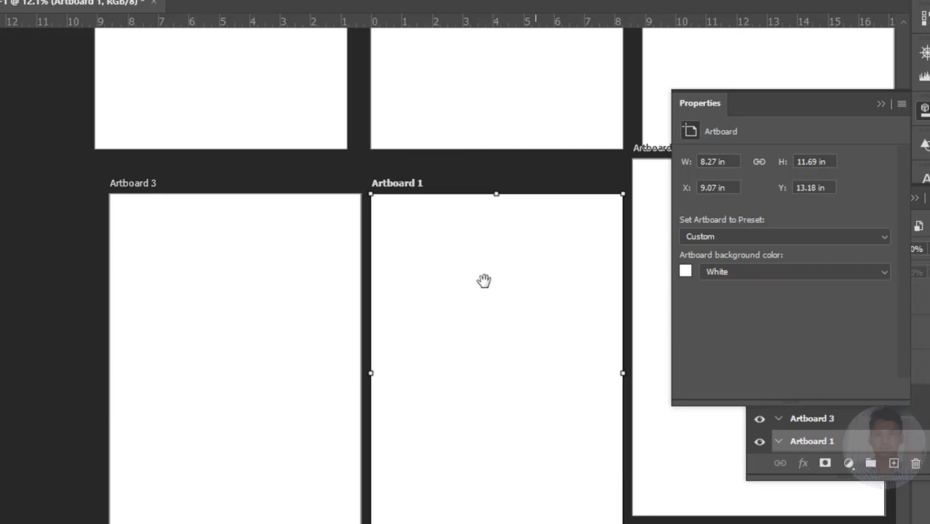
scroll(484, 278, "right", 5)
left_click_drag(466, 149, 468, 185)
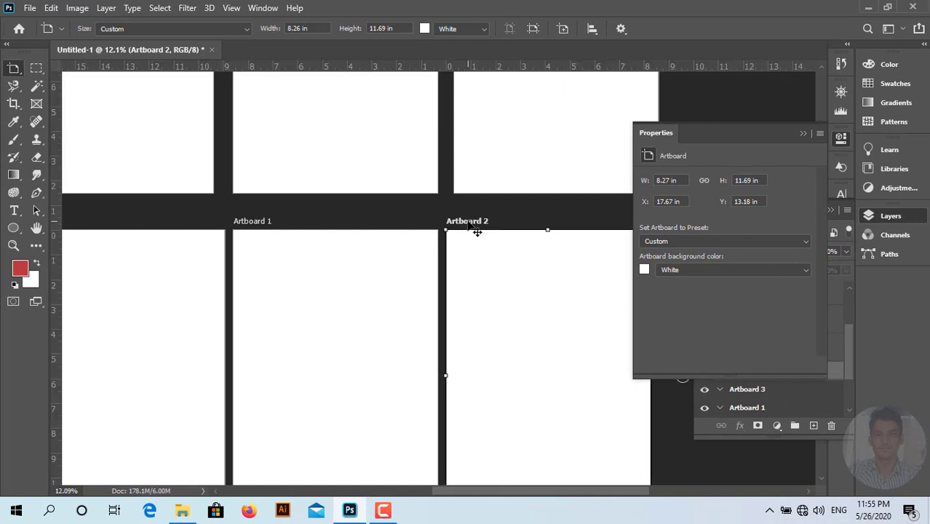
Delete the temporary Artboards 1–3 and then artboard 2
key("Delete")
key("Delete")
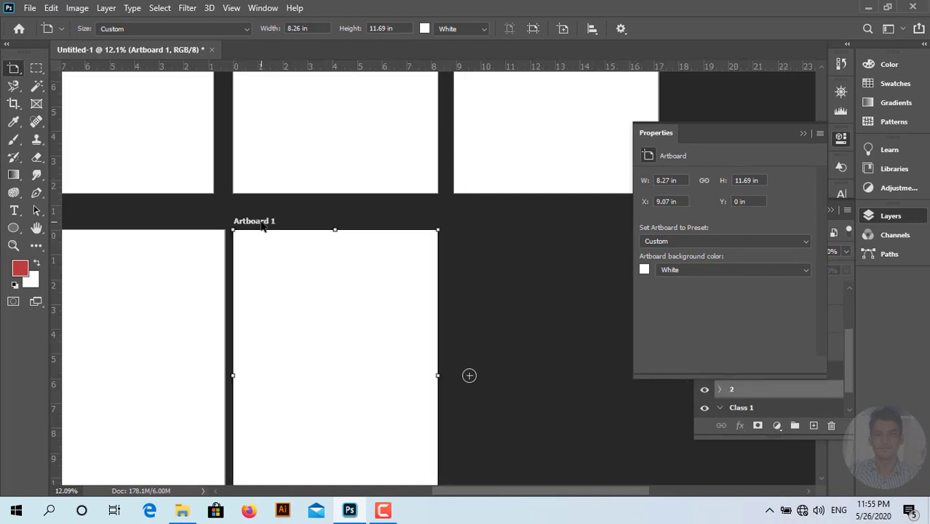
left_click_drag(206, 313, 441, 289)
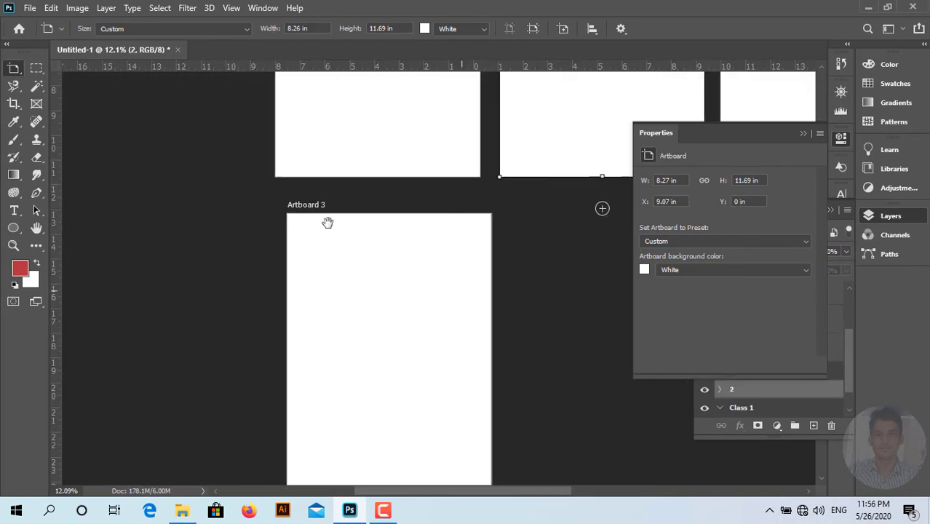
left_click(317, 210)
key("Delete")
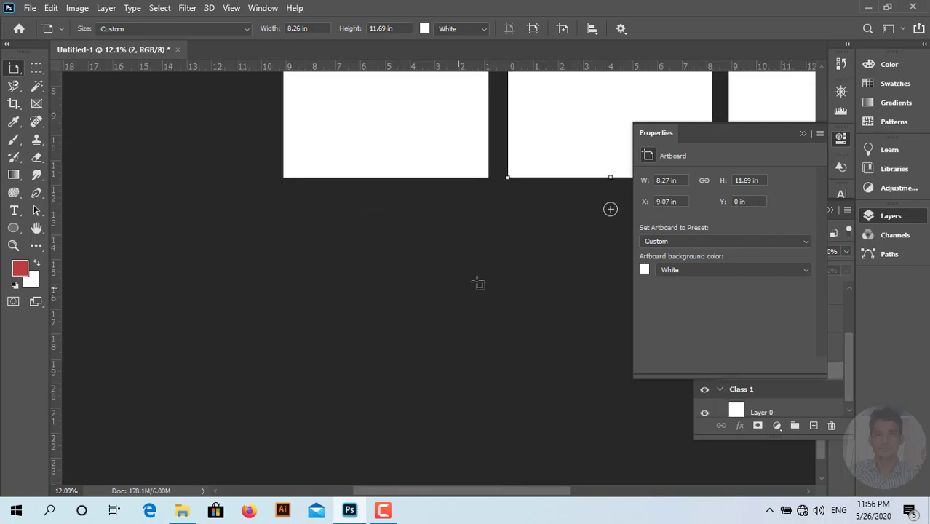
mouse_move(504, 278)
left_mouse_down()
mouse_move(219, 338)
mouse_move(280, 412)
mouse_move(402, 372)
left_mouse_up()
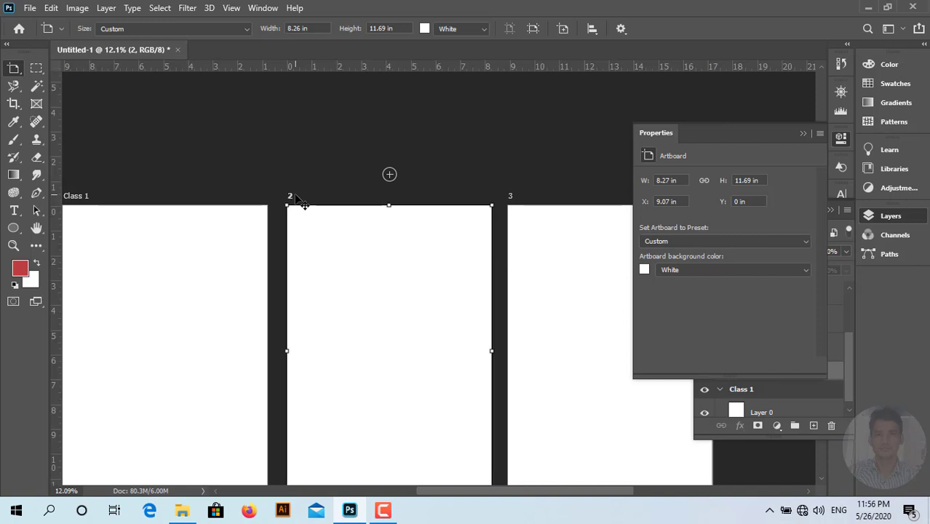
key("Delete")
Return to the Move tool and delete artboard 3 with its layers
key("v")
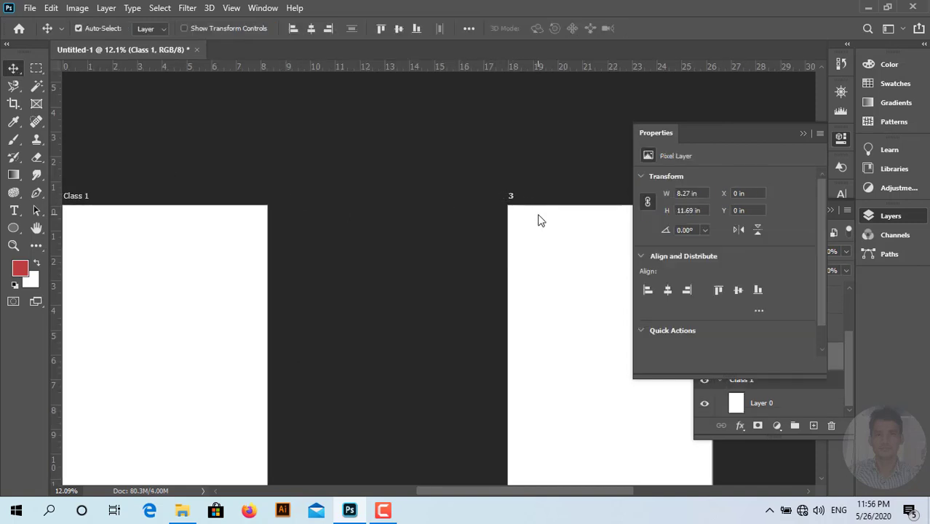
left_click(805, 135)
scroll(772, 324, "up", 3)
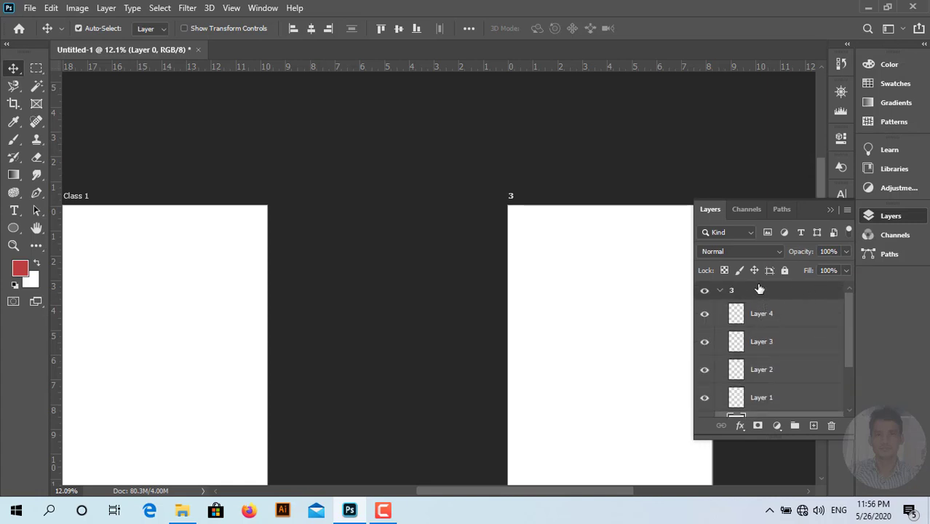
left_click(759, 291)
key("Delete")
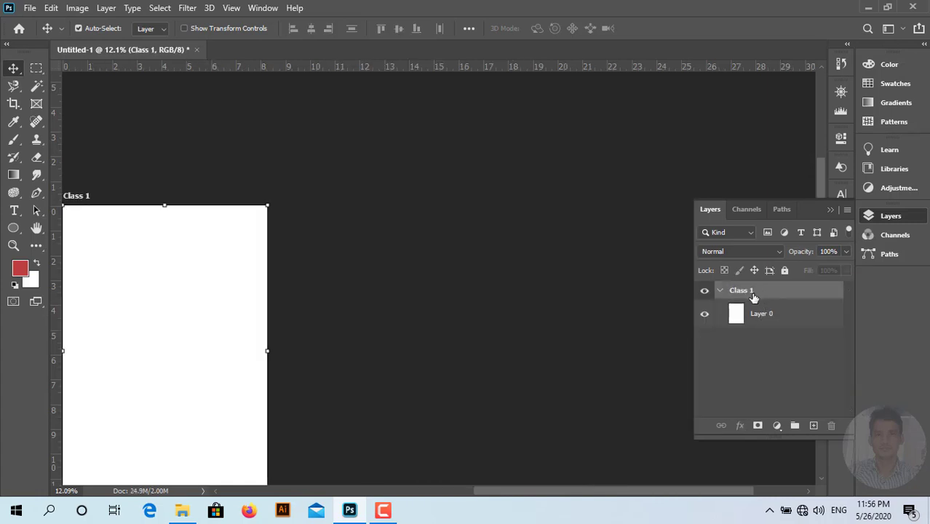
Centre the view on the Class 1 artboard and check its group showing Layer 0
mouse_move(280, 305)
left_mouse_down()
mouse_move(429, 262)
mouse_move(368, 264)
left_mouse_up()
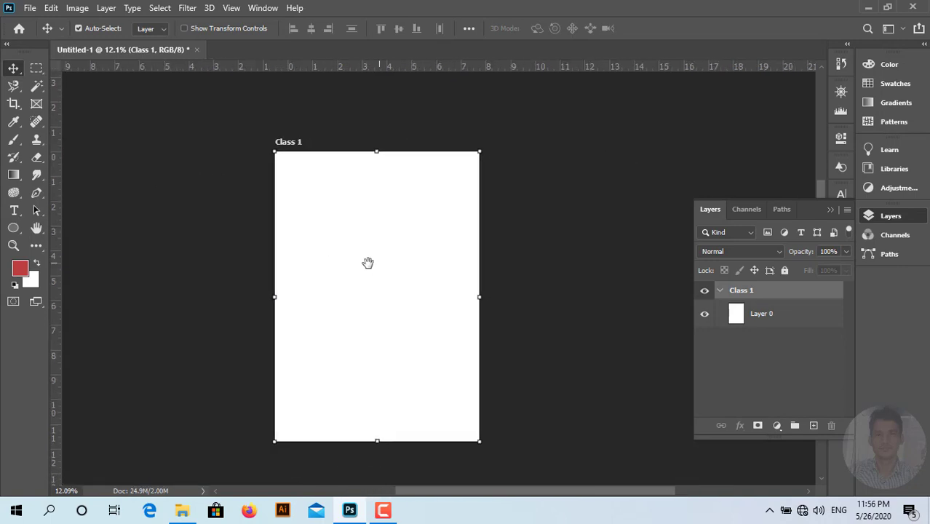
scroll(370, 271, "up", 2)
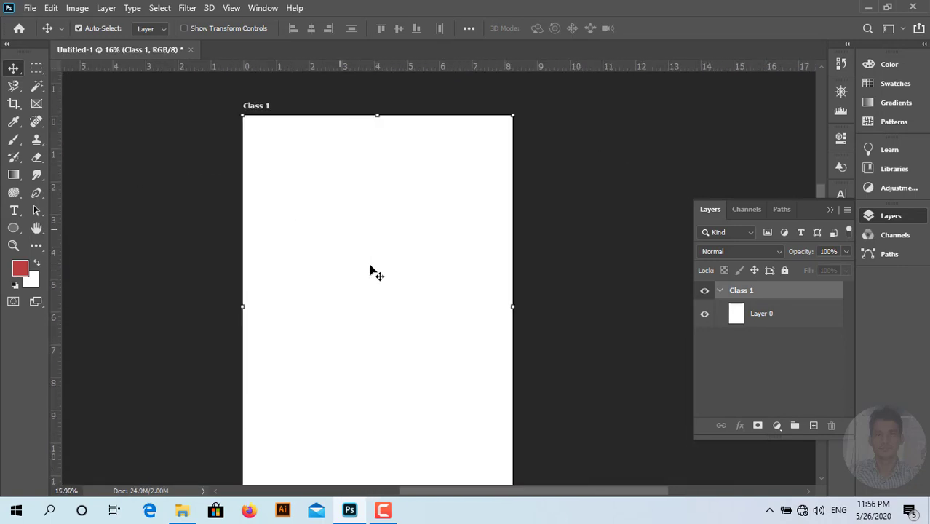
right_click(760, 298)
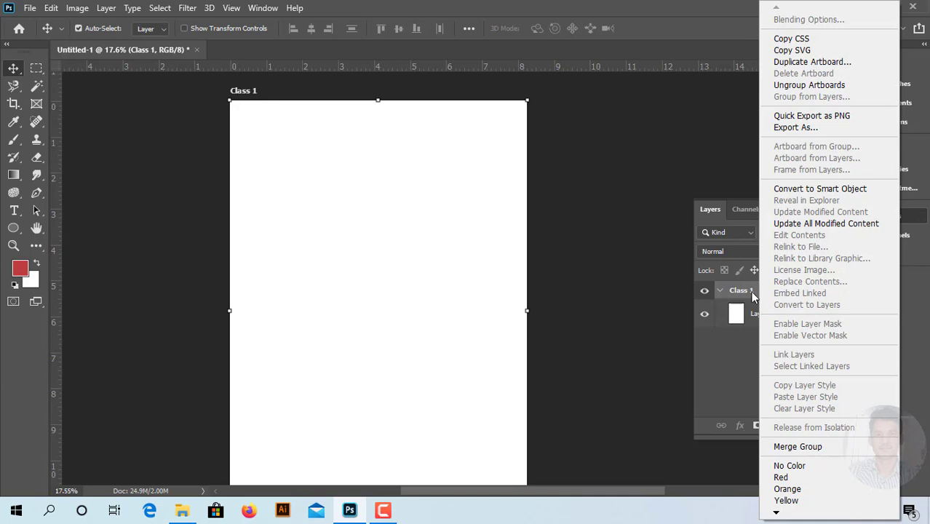
left_click(754, 296)
left_click(720, 291)
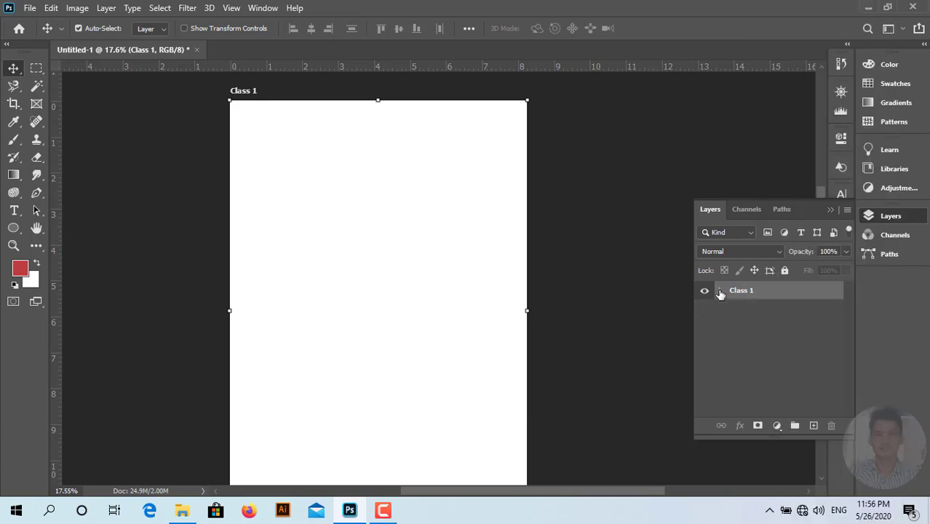
left_click(720, 292)
Discard the current document and create a new white 8.268 × 11.693 in, 300 ppi document
left_click(196, 50)
left_click(476, 200)
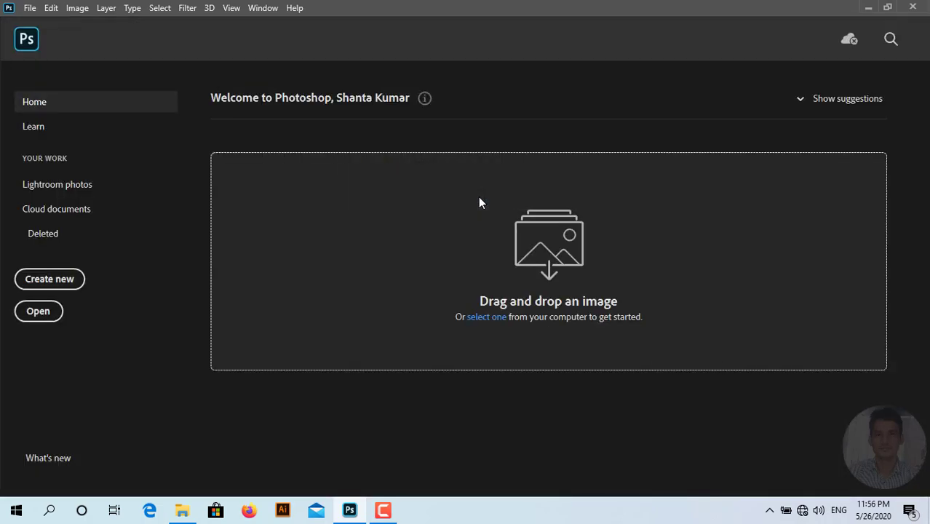
left_click(30, 8)
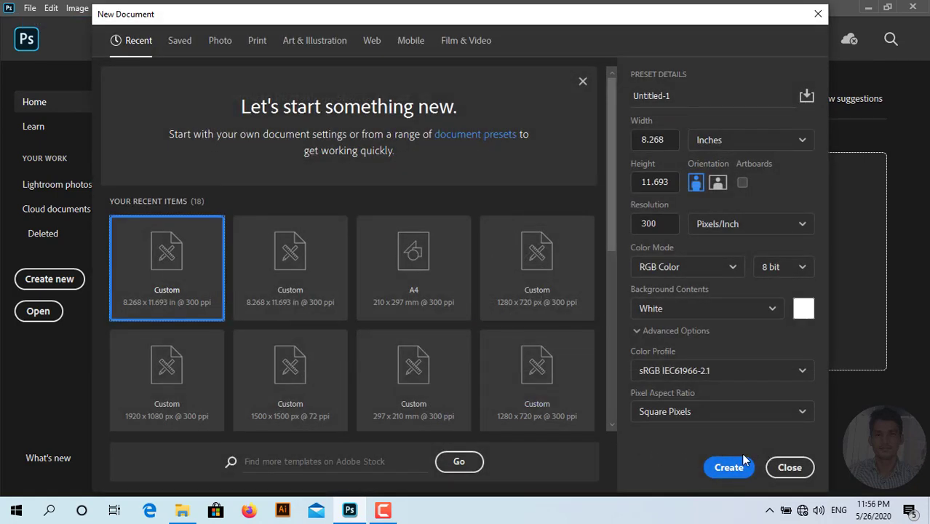
left_click(731, 466)
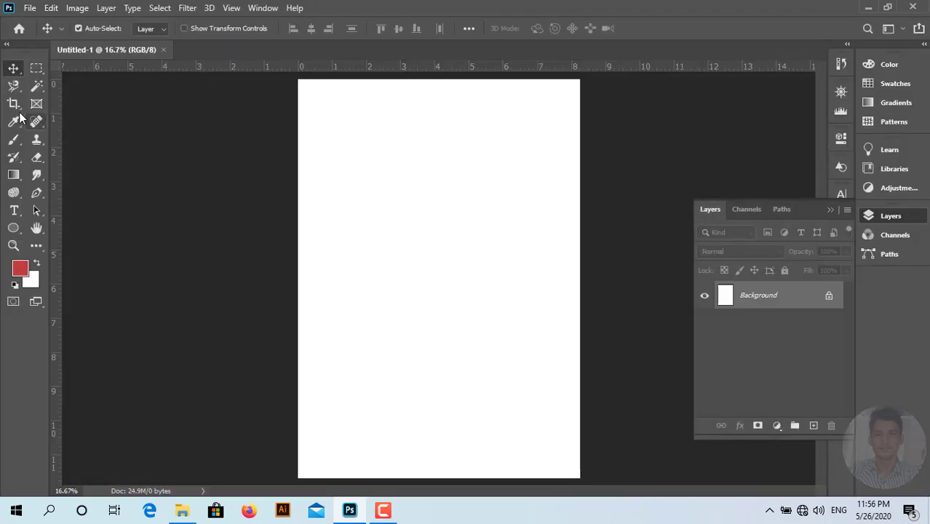
Convert the Background into Layer 0 and apply Lock All to it
scroll(595, 306, "up", 1)
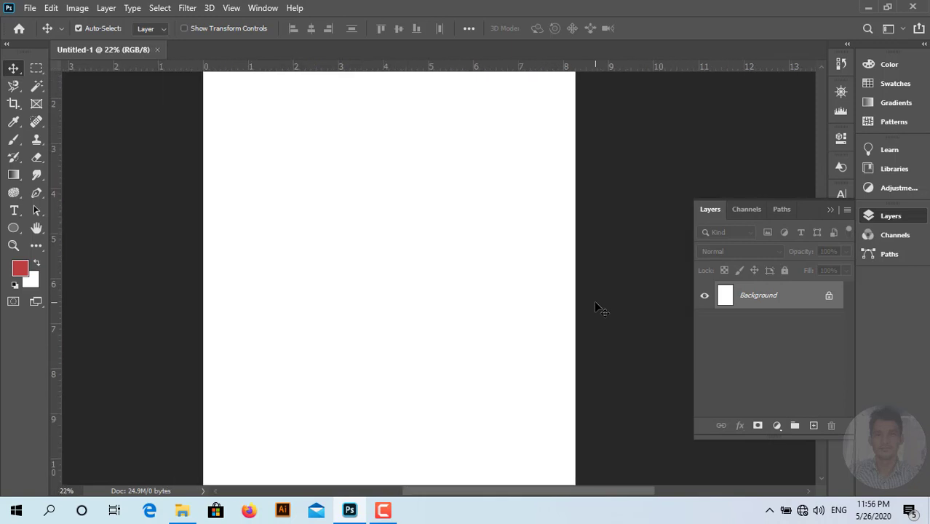
left_click(831, 299)
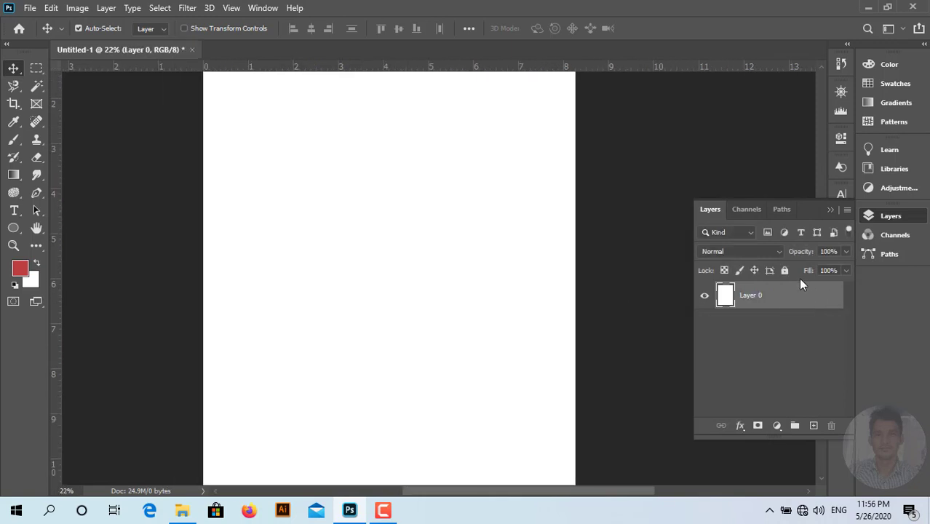
left_click(786, 270)
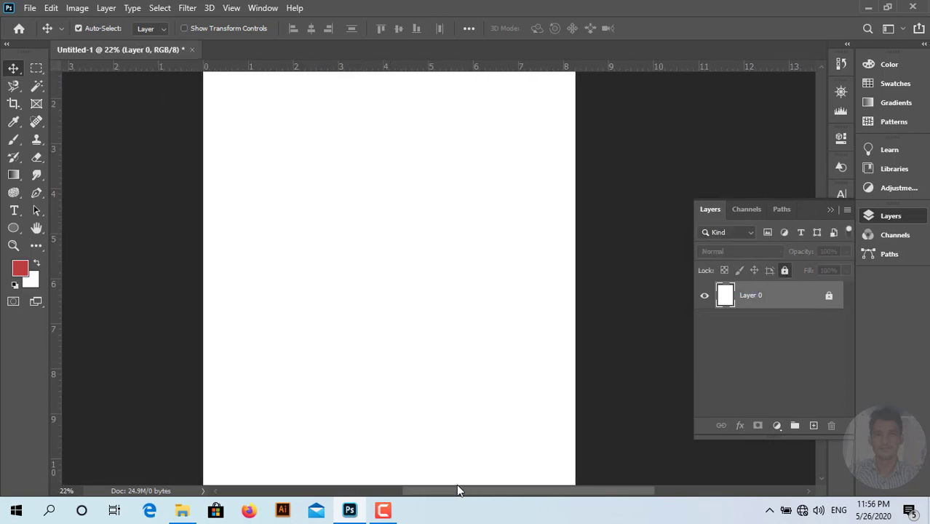
scroll(455, 480, "up", 1)
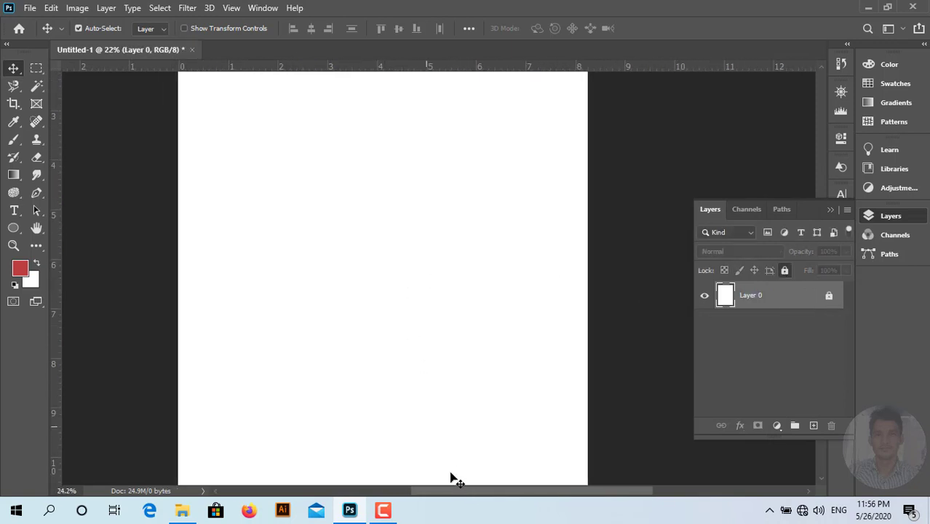
right_click(16, 69)
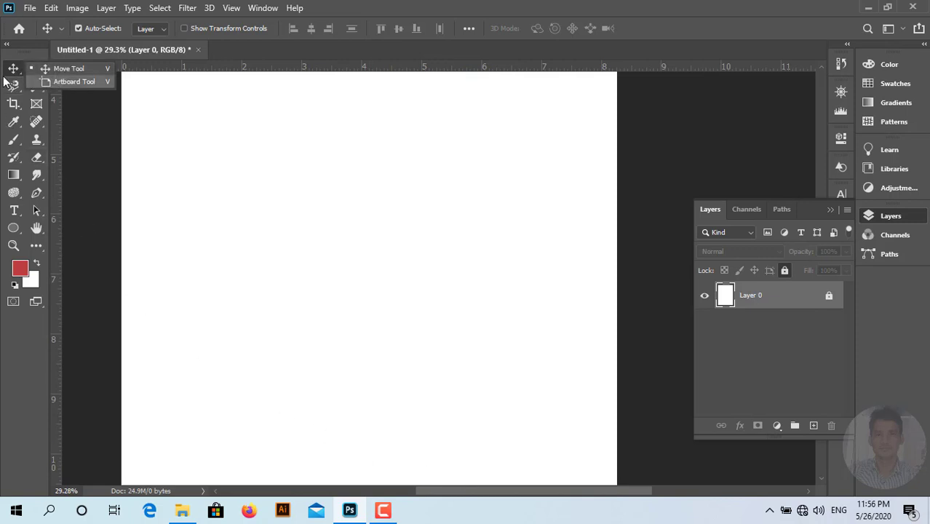
Place a placeholder red 'Lorem Ipsum' text line on the page and commit it
right_click(36, 69)
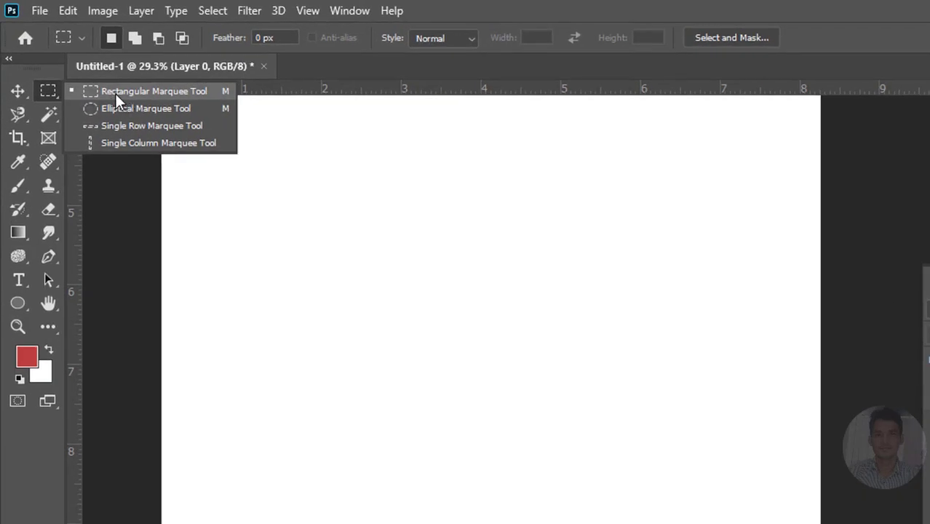
left_click(16, 91)
right_click(16, 92)
left_click(80, 92)
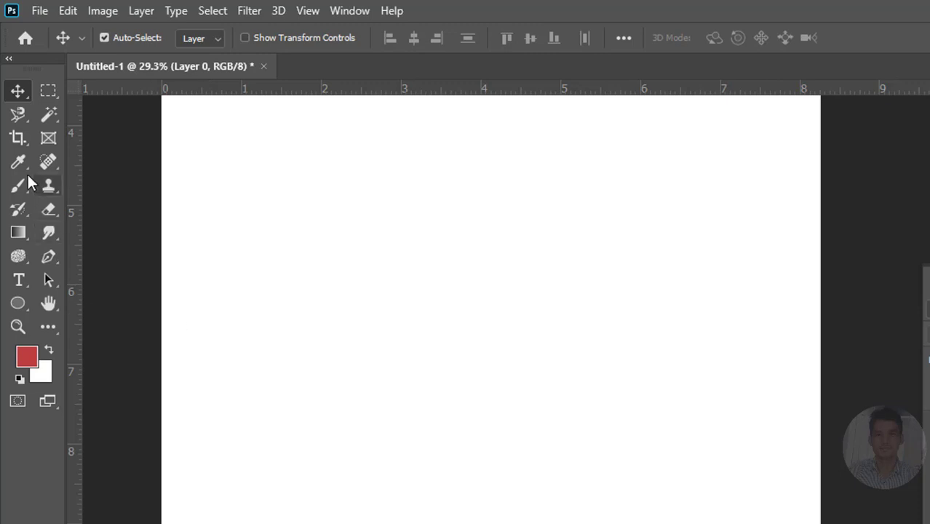
left_click(18, 280)
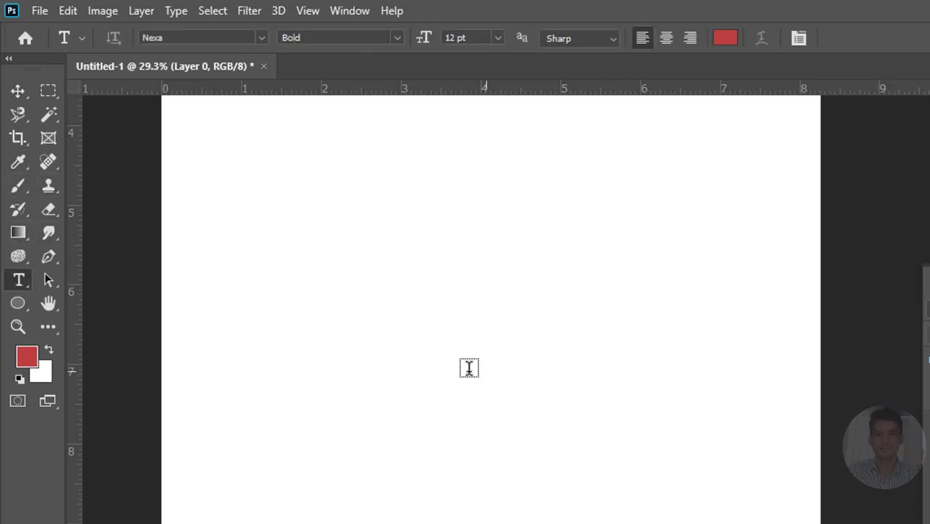
left_click(356, 384)
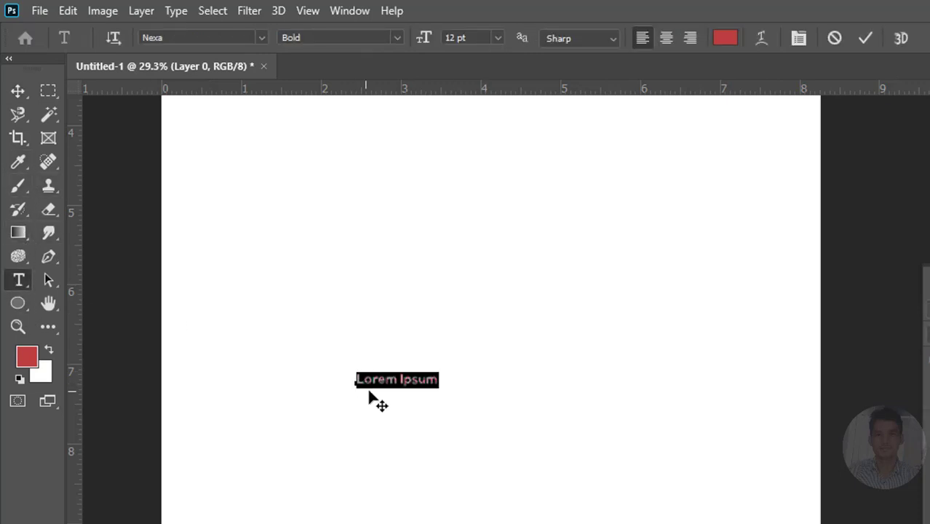
left_click(17, 91)
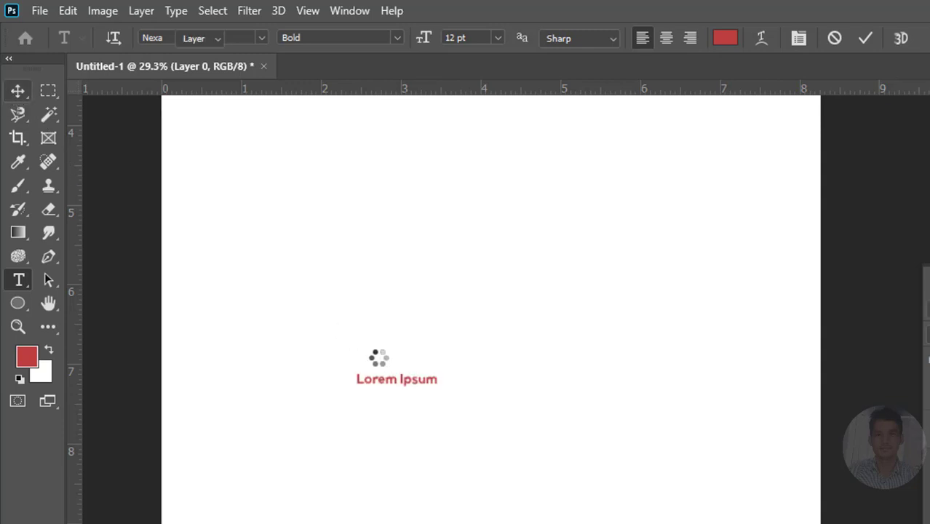
Enlarge the text to about 270% then 130%, and centre it horizontally
key("ctrl+t")
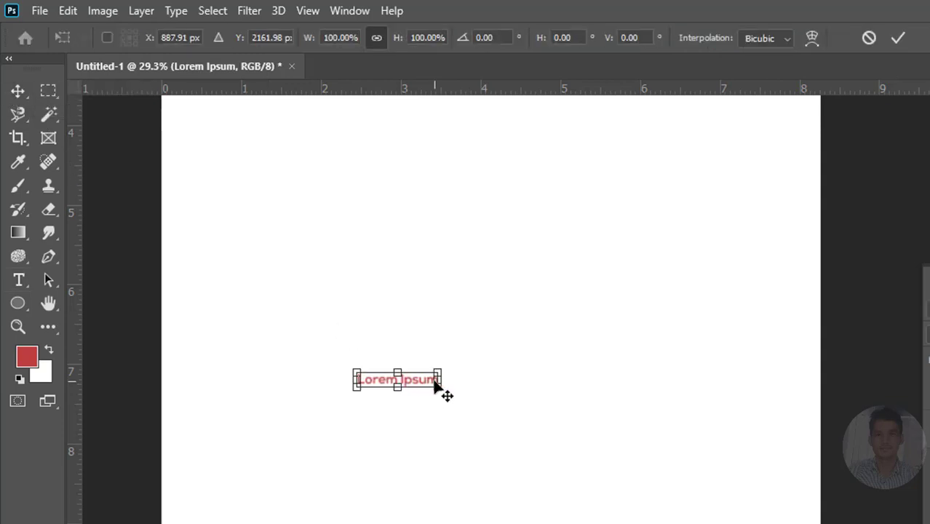
mouse_move(439, 388)
left_mouse_down()
mouse_move(575, 413)
mouse_move(530, 282)
left_mouse_up()
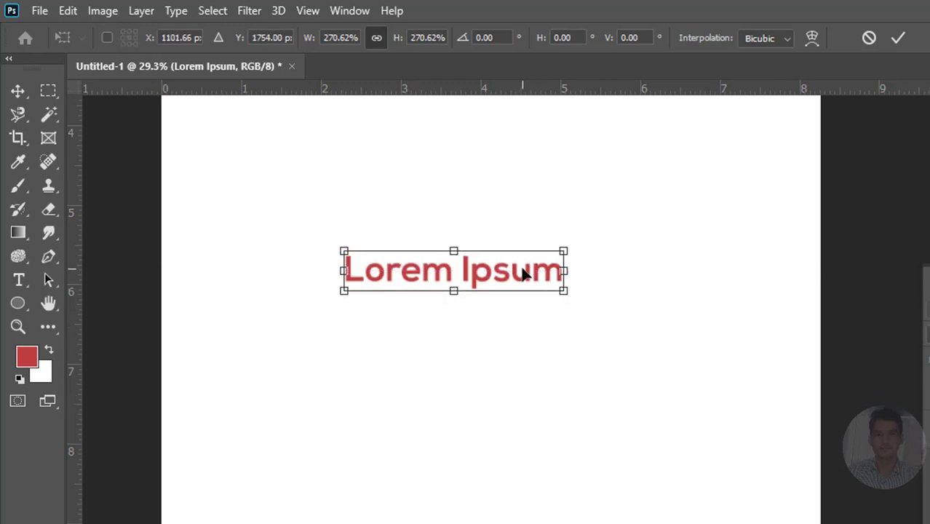
key("Return")
left_click_drag(521, 275, 587, 335)
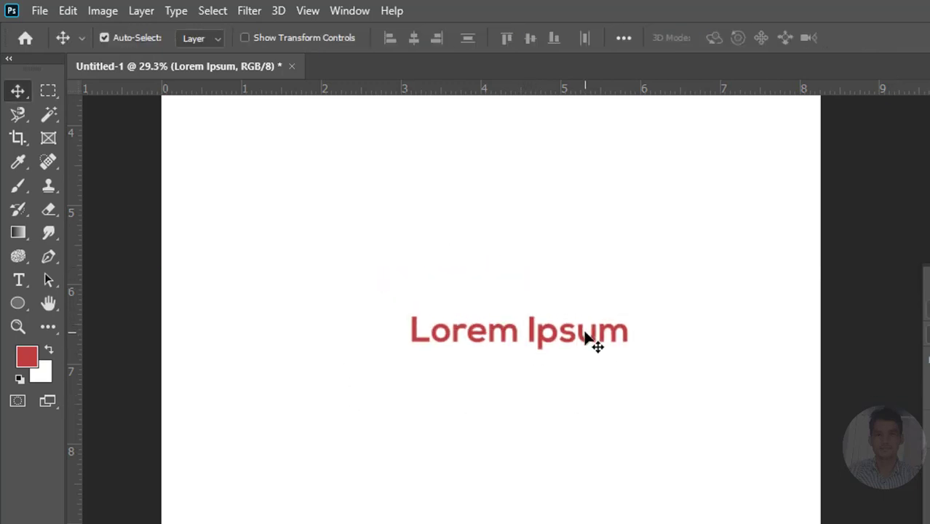
key("ctrl+t")
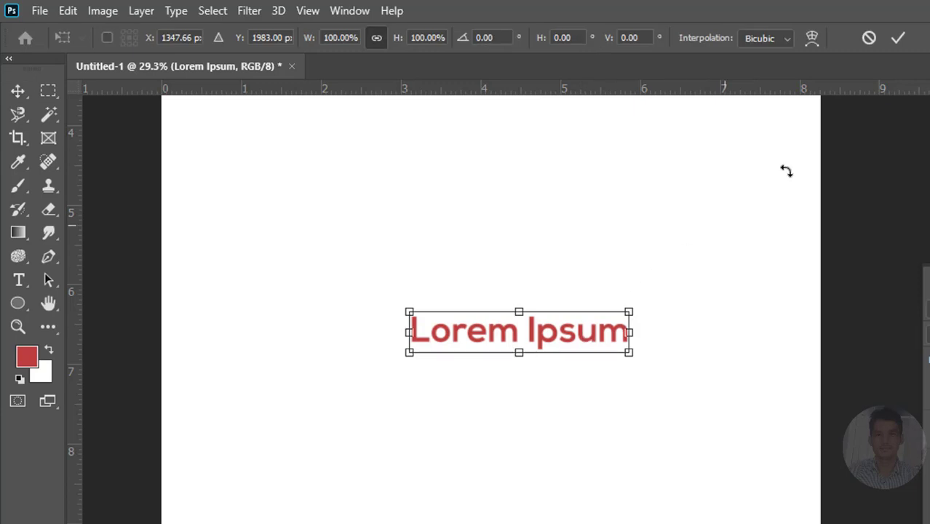
left_click_drag(629, 356, 700, 363)
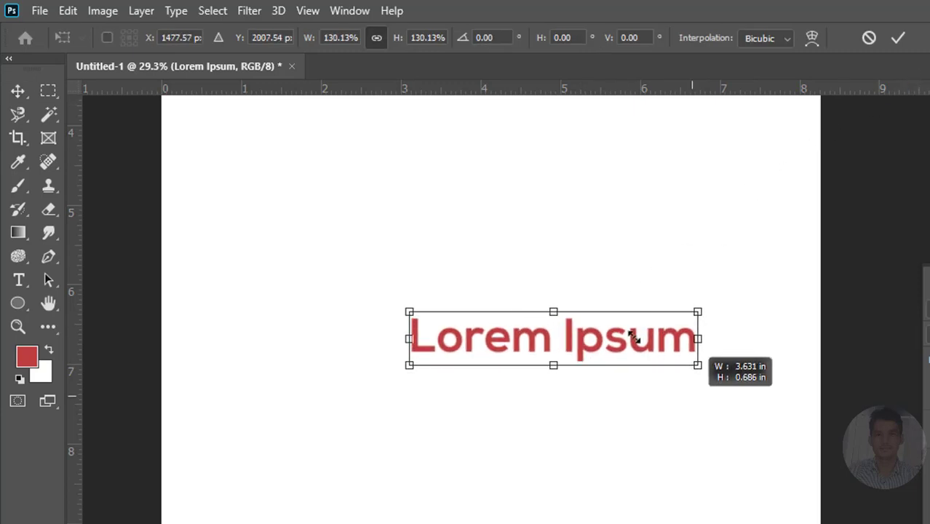
left_click_drag(602, 337, 560, 335)
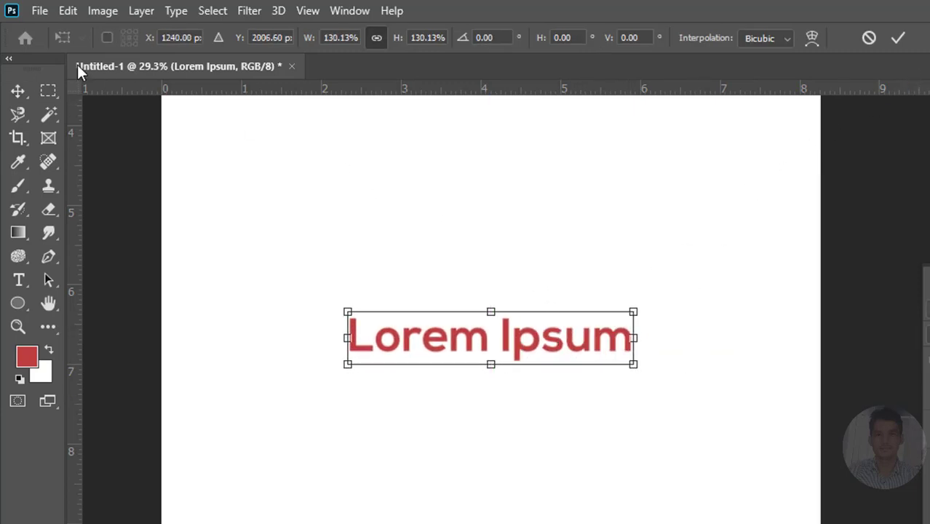
left_click(897, 38)
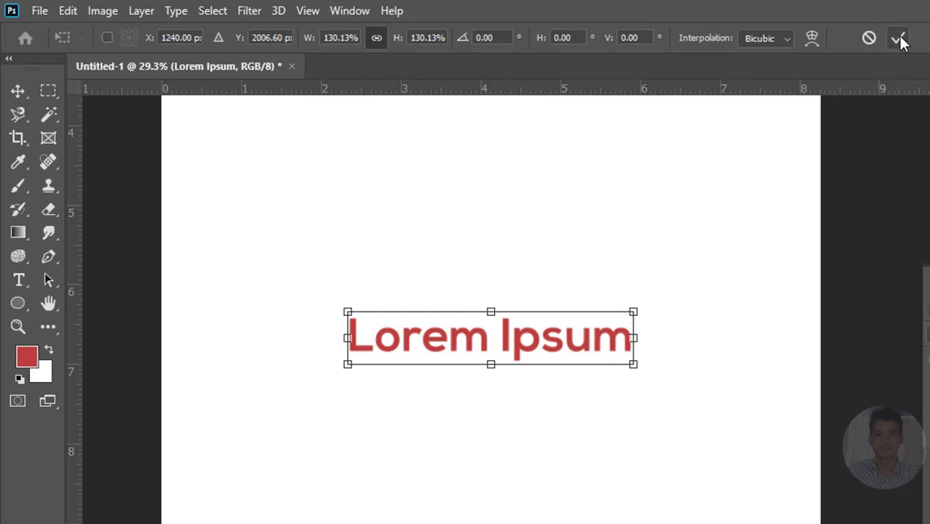
Alt-drag two copies of the Lorem Ipsum line to stack three lines
mouse_move(462, 329)
left_mouse_down()
mouse_move(465, 294)
mouse_move(467, 331)
left_mouse_up()
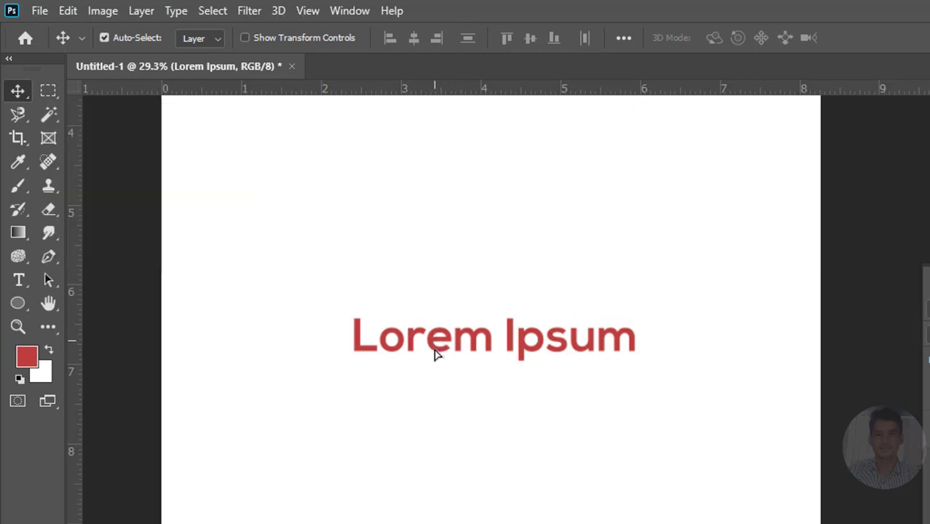
left_click_drag(434, 348, 444, 434)
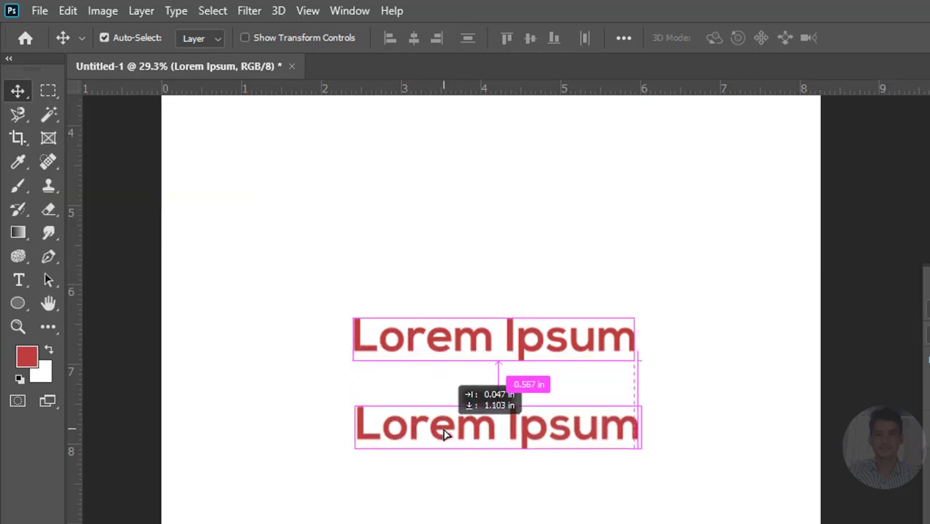
left_click_drag(444, 433, 442, 409)
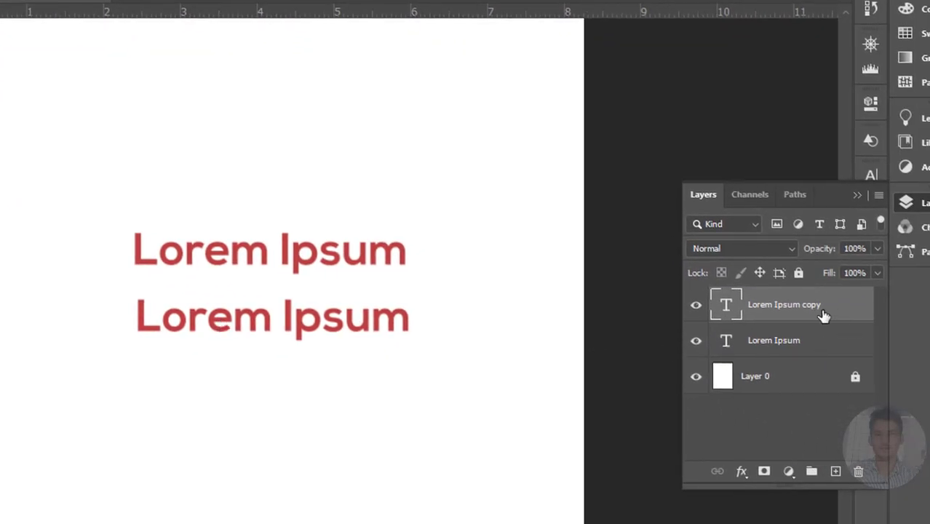
left_click_drag(806, 309, 837, 472)
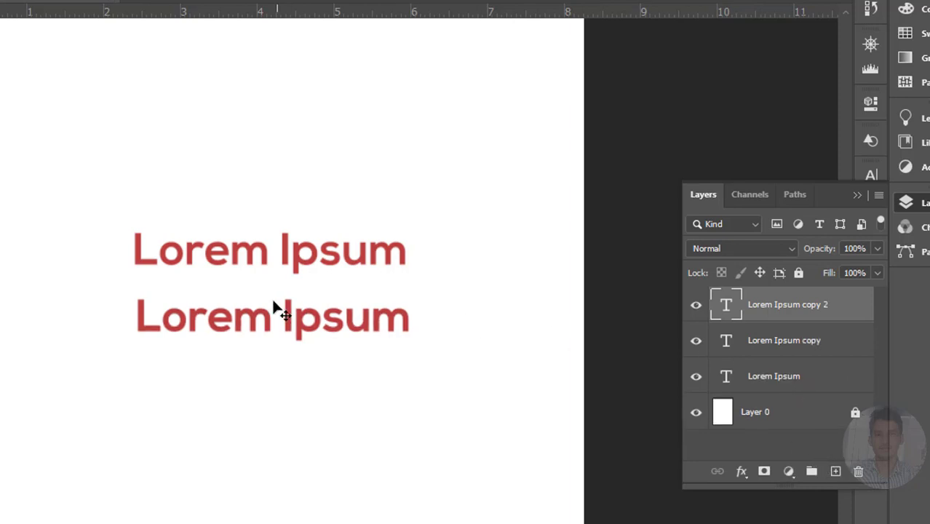
left_click_drag(272, 307, 277, 390)
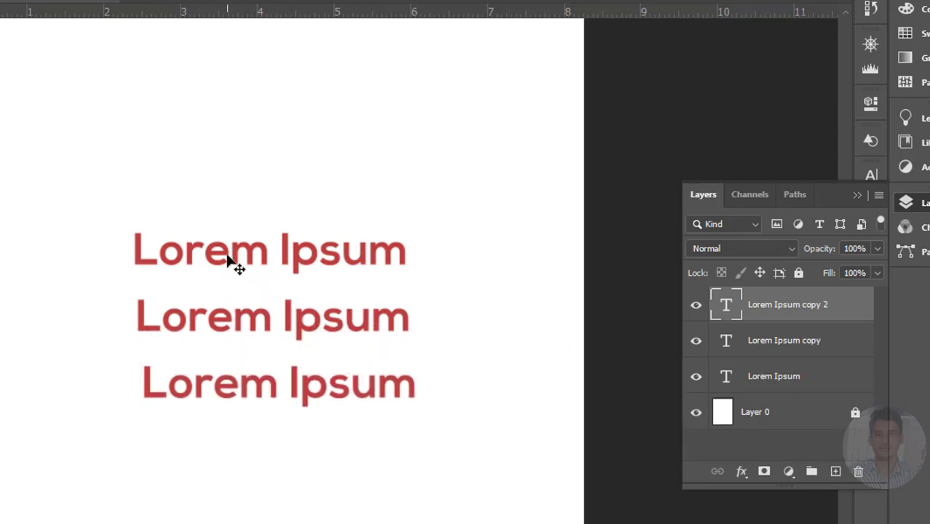
Shift the middle line left and select all three text layers
left_click(228, 260)
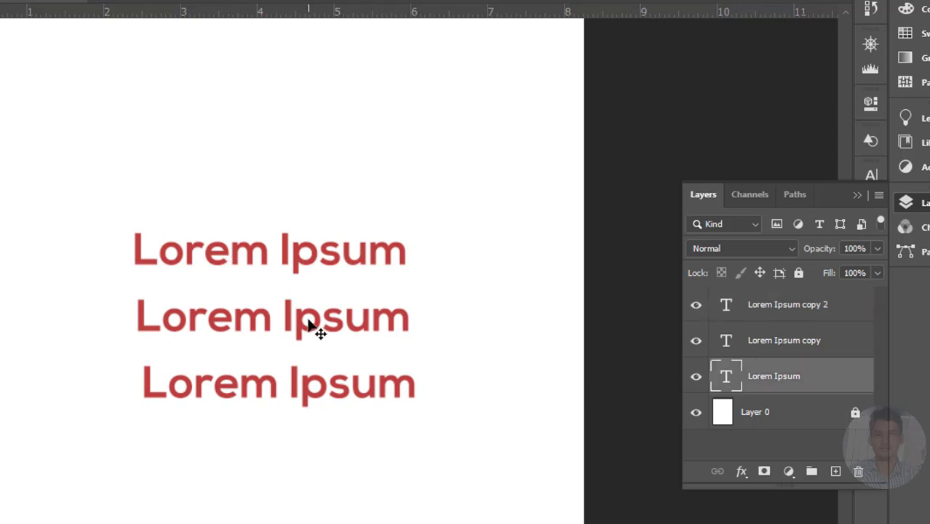
left_click_drag(304, 329, 220, 329)
left_click(299, 387)
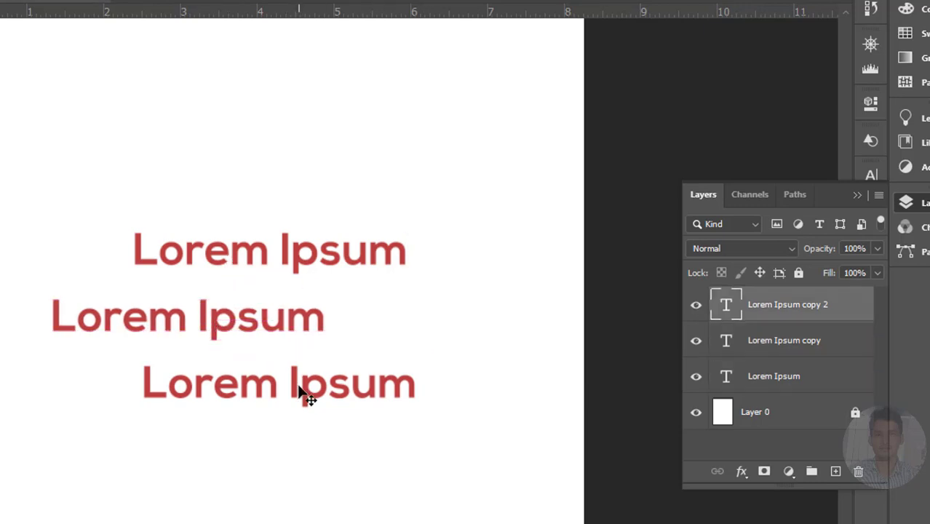
key("shift+alt+bracketleft")
key("shift+alt+bracketleft")
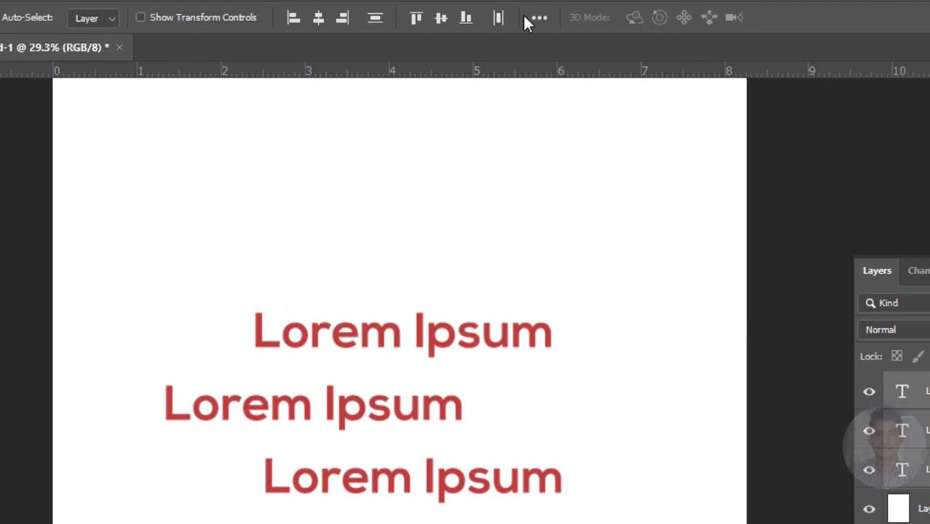
Set Align To: Canvas and centre the three lines horizontally
left_click(537, 18)
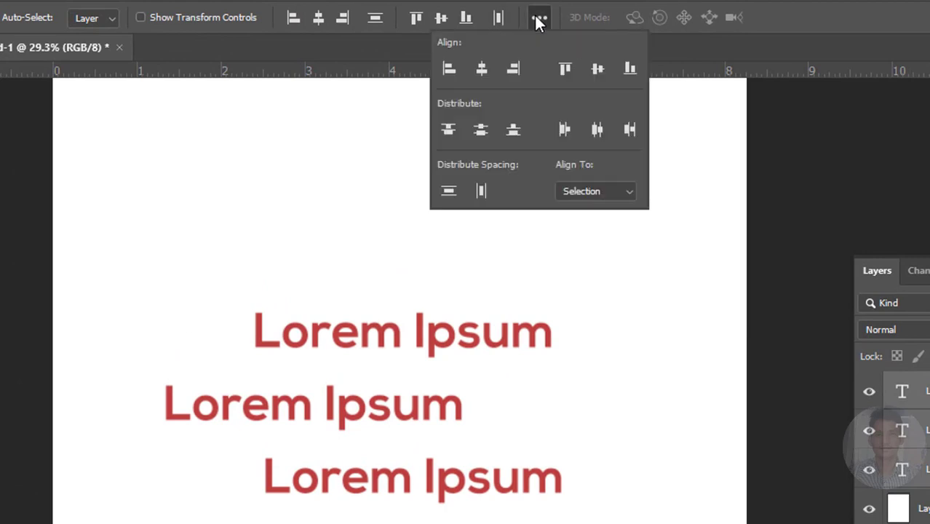
left_click(628, 192)
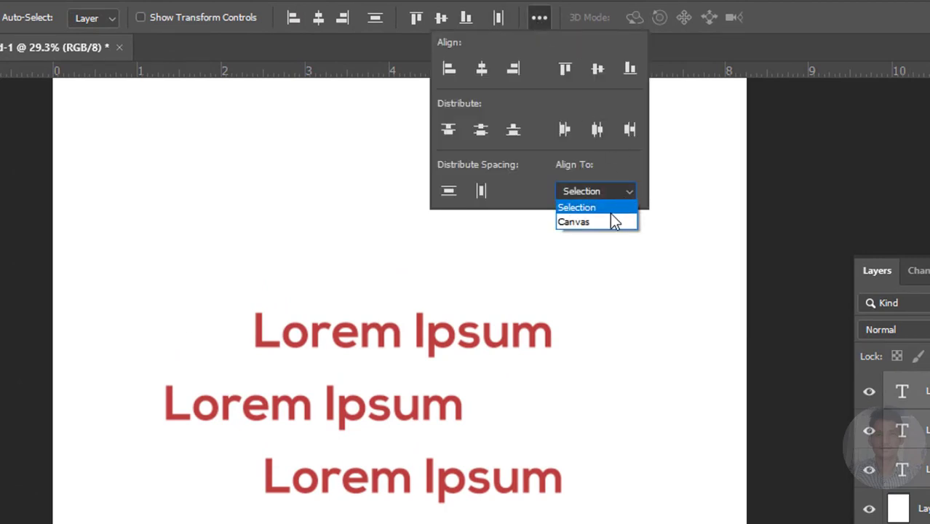
left_click(607, 221)
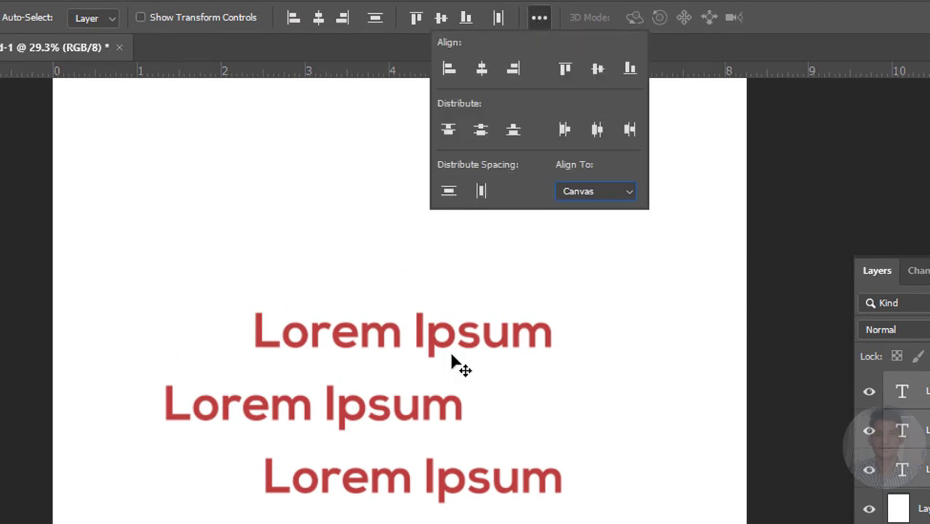
left_click(479, 68)
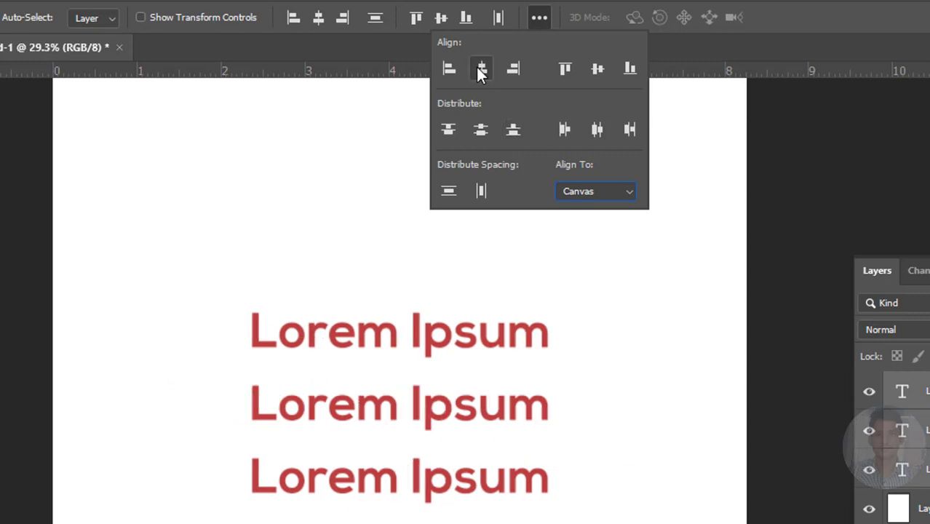
Try vertical, left and right alignments, then settle on horizontal centring and deselect
left_click(598, 69)
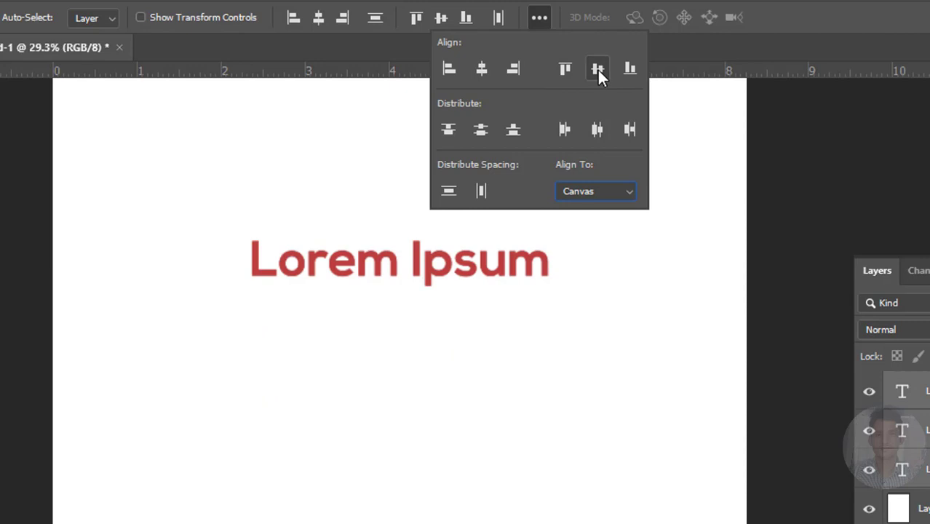
key("ctrl+z")
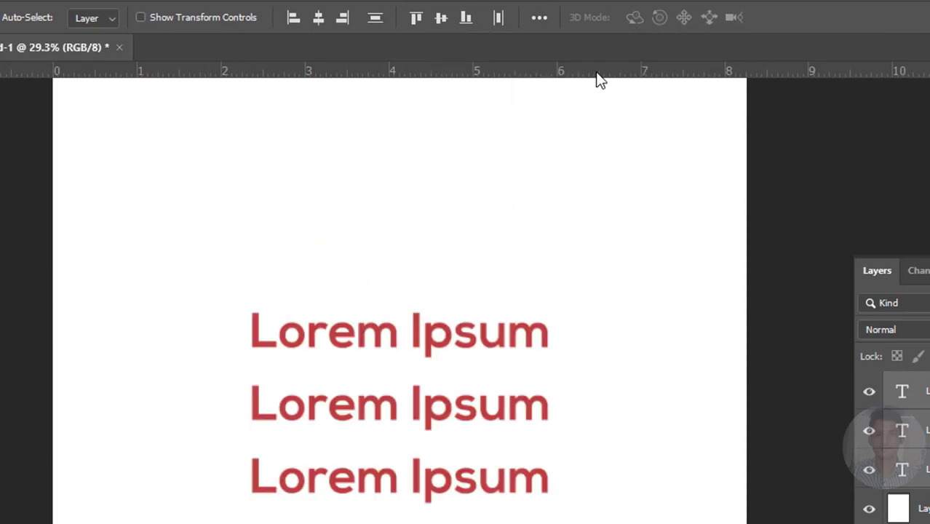
left_click(289, 21)
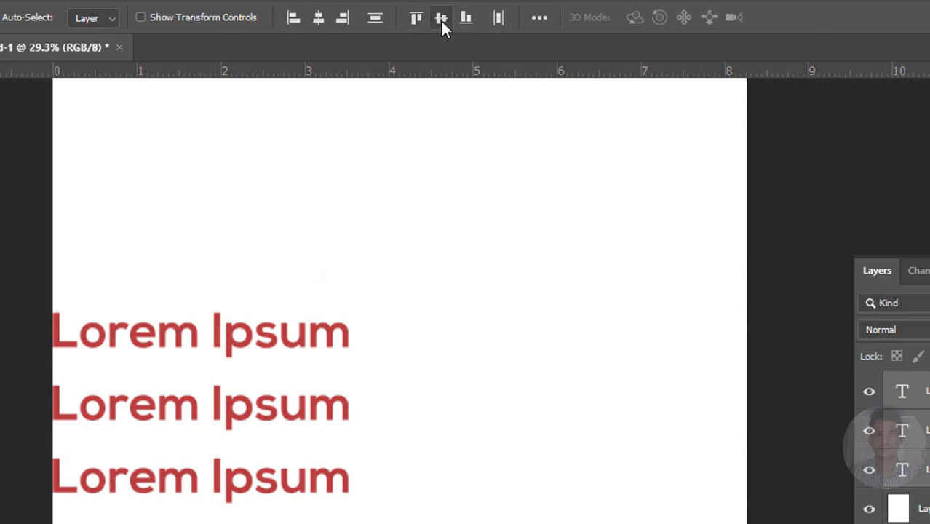
left_click(345, 19)
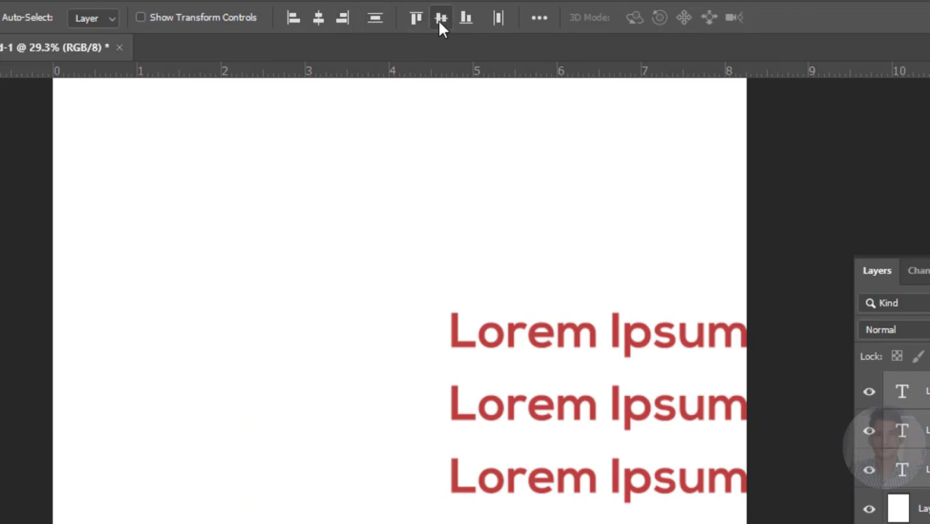
left_click(314, 17)
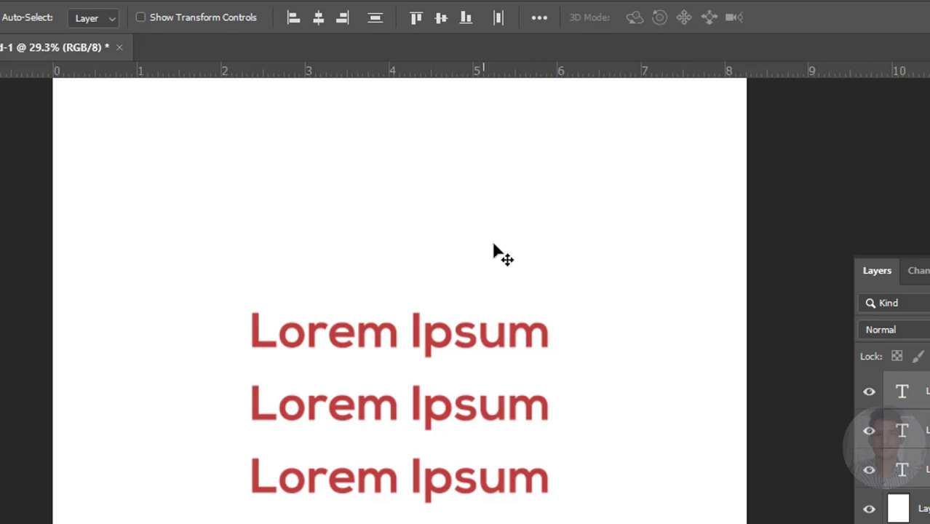
left_click(490, 243)
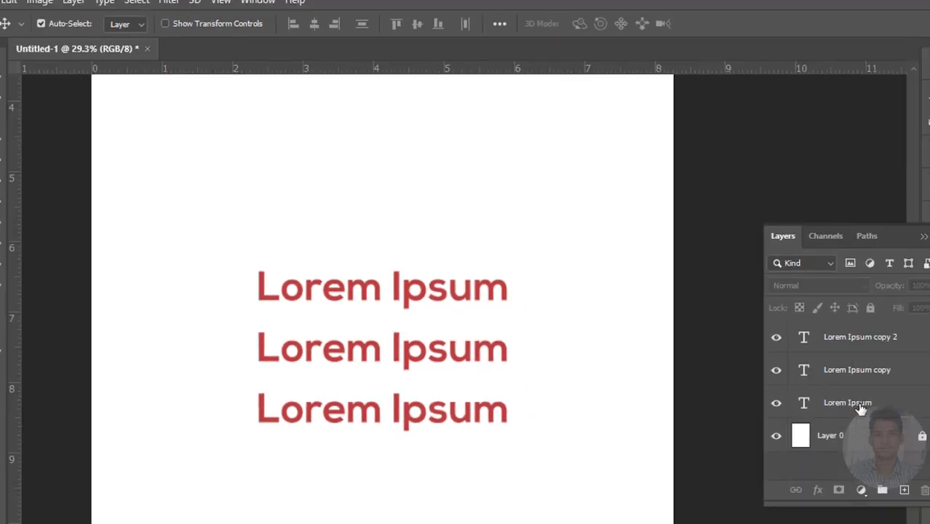
Move the three lines apart to different offsets and select all three layers
left_click(754, 350)
mouse_move(349, 251)
left_mouse_down()
mouse_move(426, 224)
mouse_move(436, 235)
left_mouse_up()
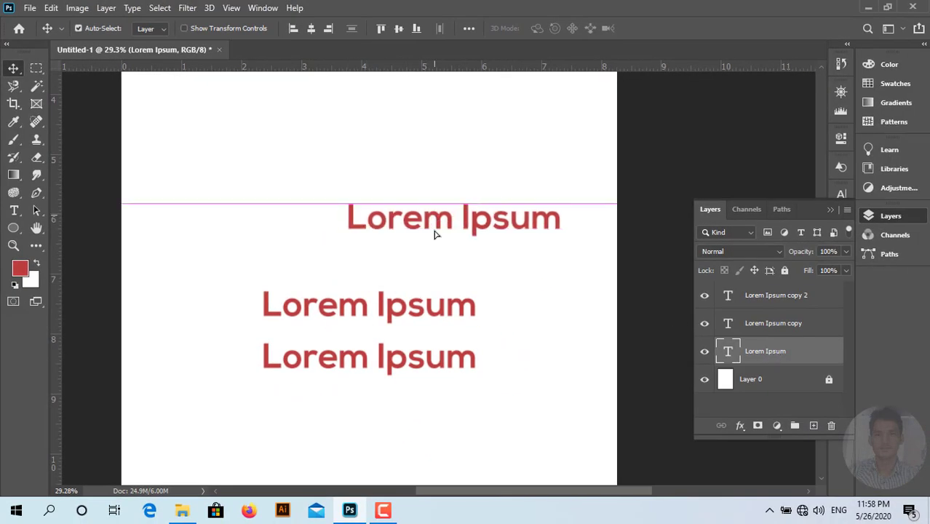
left_click_drag(409, 311, 362, 287)
left_click_drag(399, 364, 451, 354)
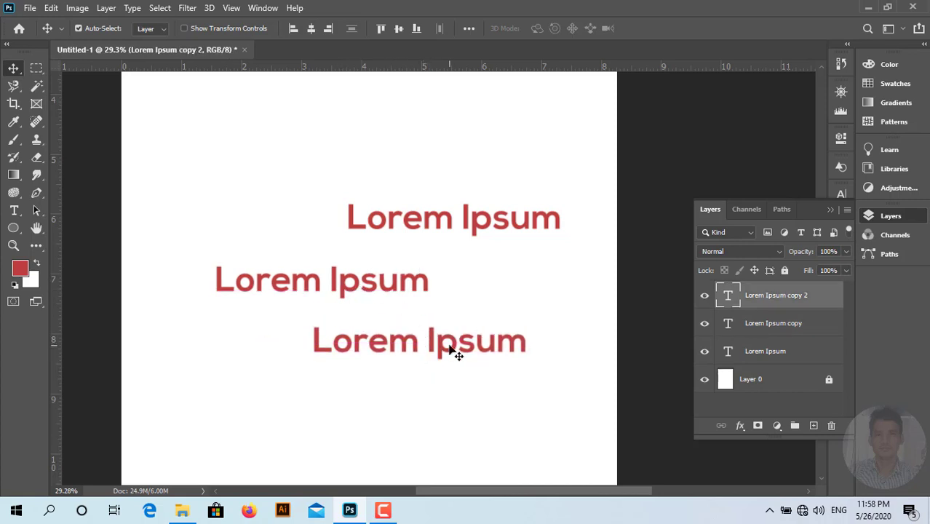
left_click(353, 284, "shift")
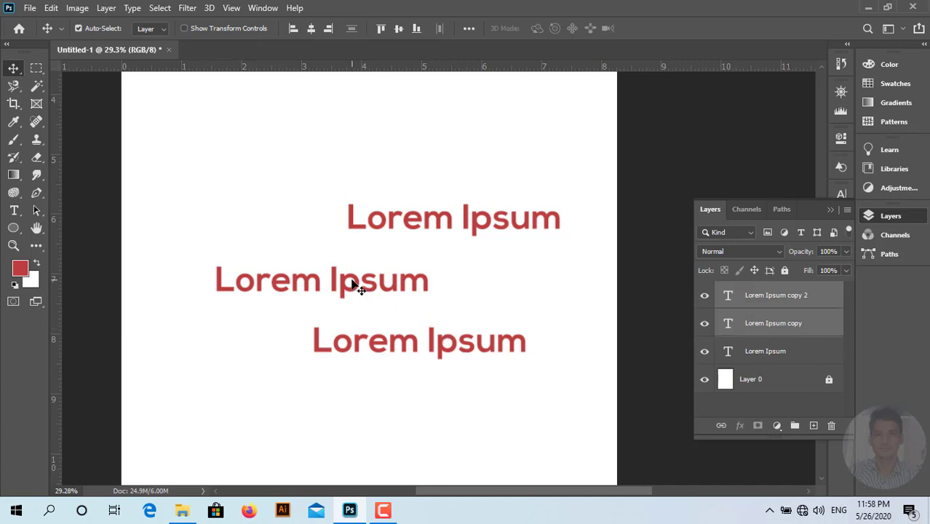
left_click(443, 230, "shift")
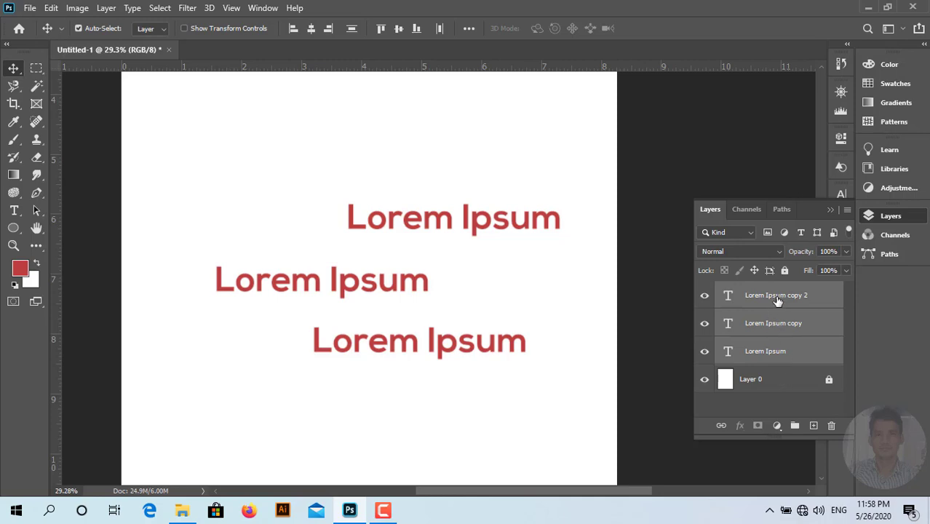
Set Align To: Selection and align the lines' horizontal centres
left_click(468, 28)
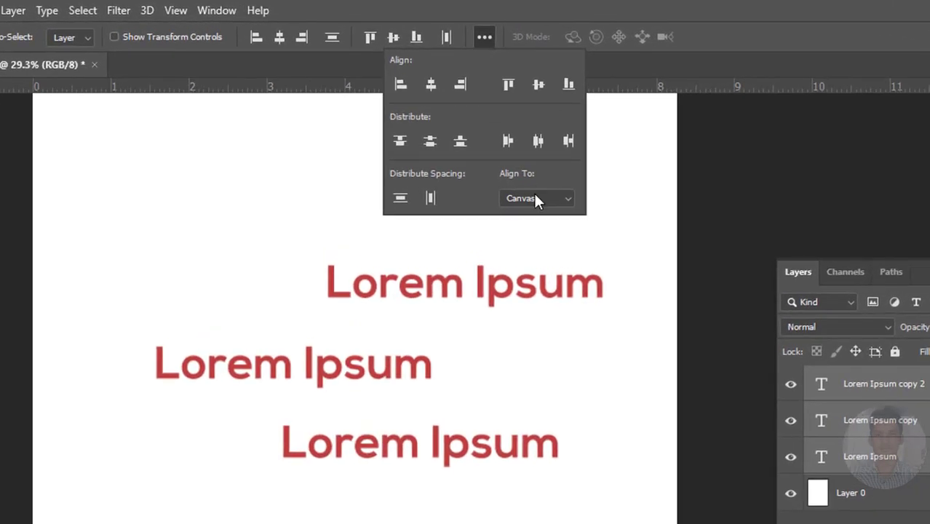
left_click(535, 197)
left_click(536, 197)
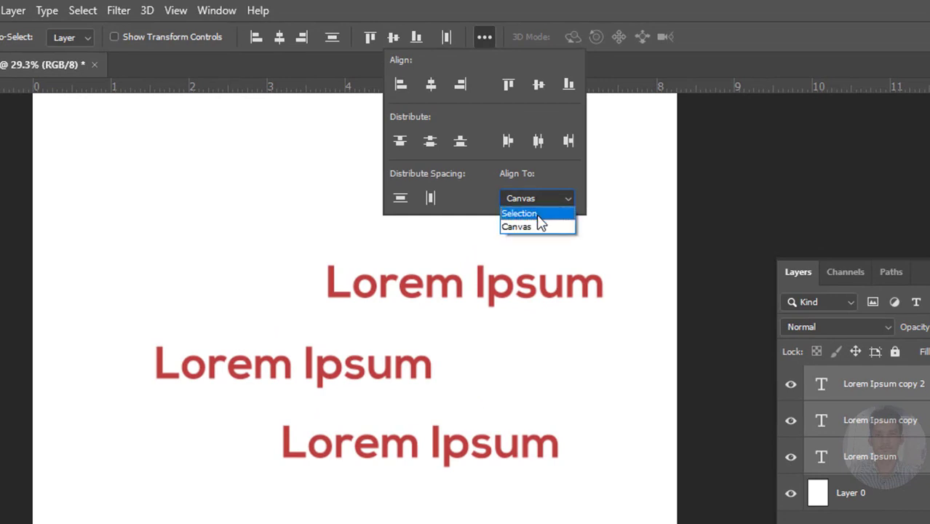
left_click(538, 215)
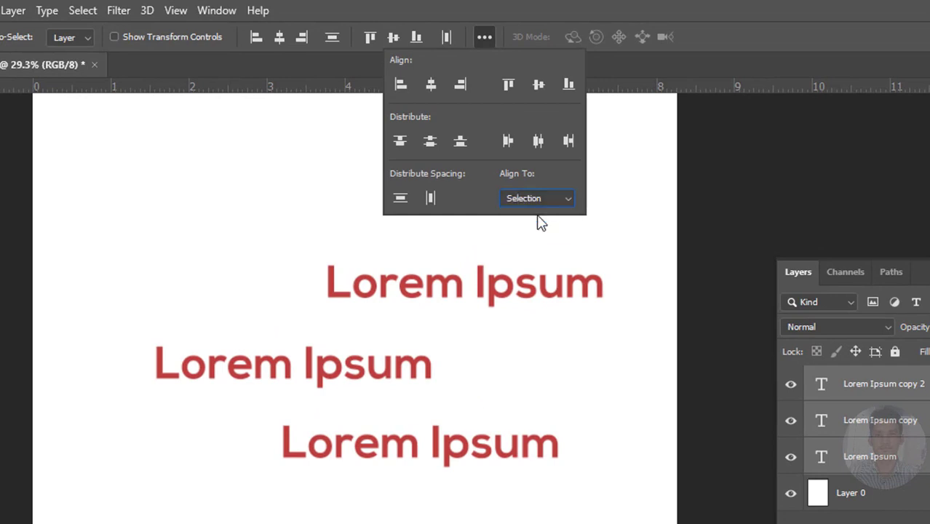
left_click(431, 85)
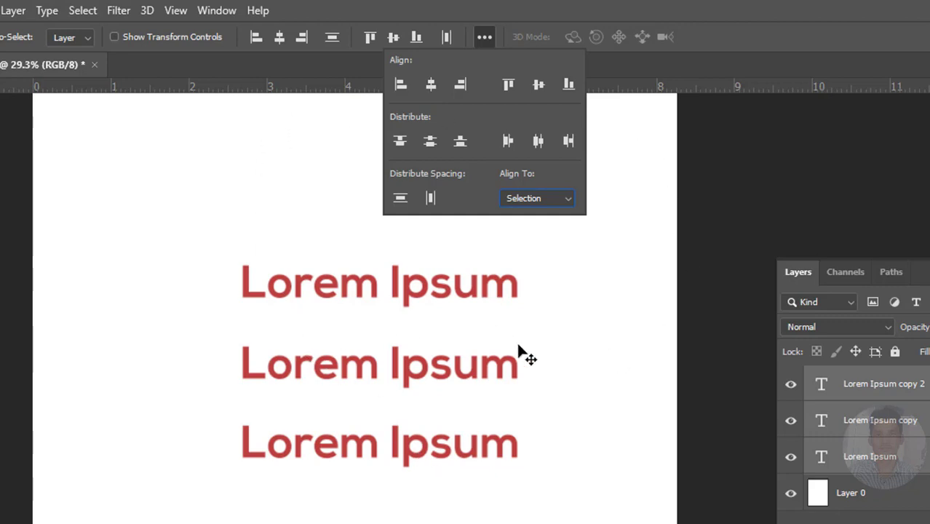
left_click(573, 374)
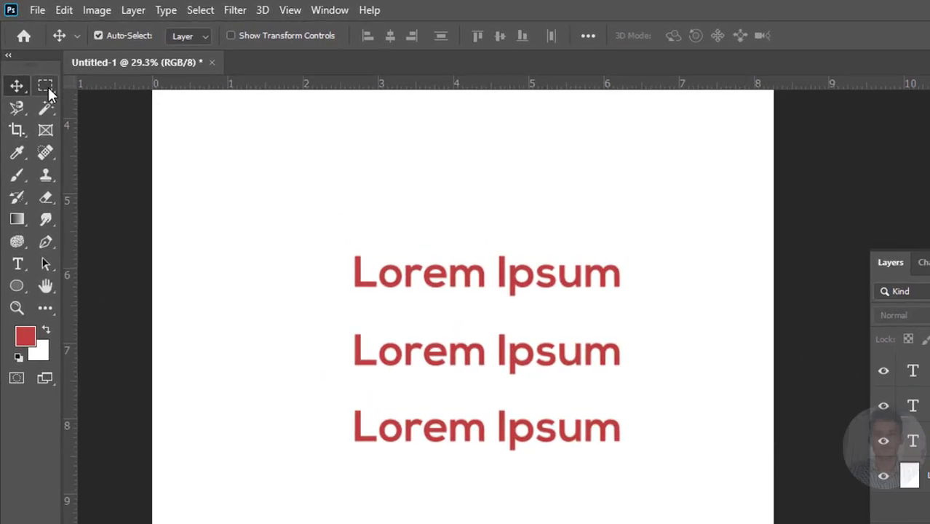
Marquee a wide rectangle above the text, then fill it red on a new Layer 1
left_click(48, 87)
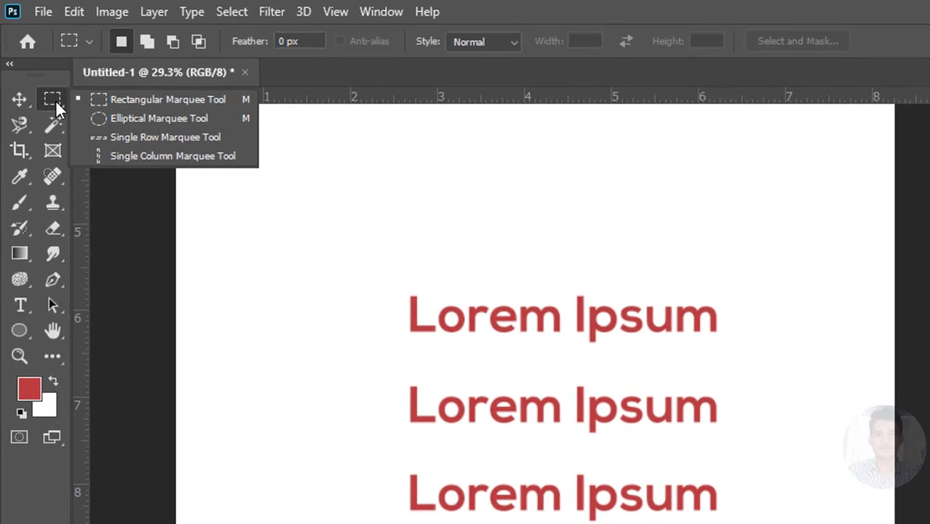
left_click(130, 100)
mouse_move(245, 158)
left_mouse_down()
mouse_move(769, 251)
mouse_move(830, 277)
left_mouse_up()
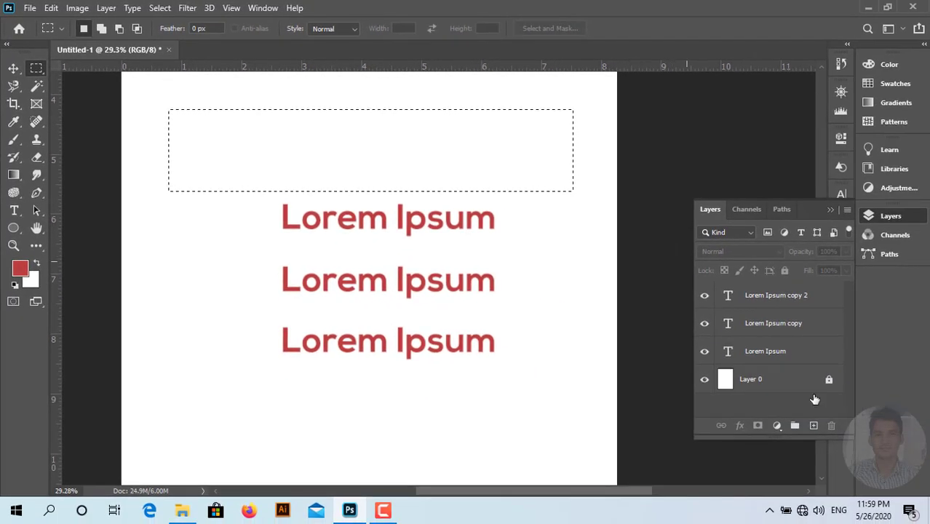
left_click(815, 426)
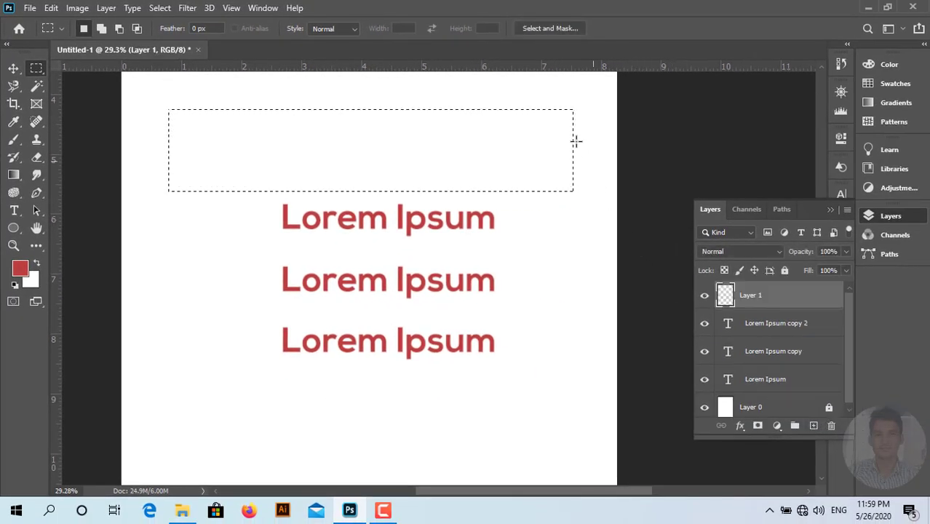
key("alt+BackSpace")
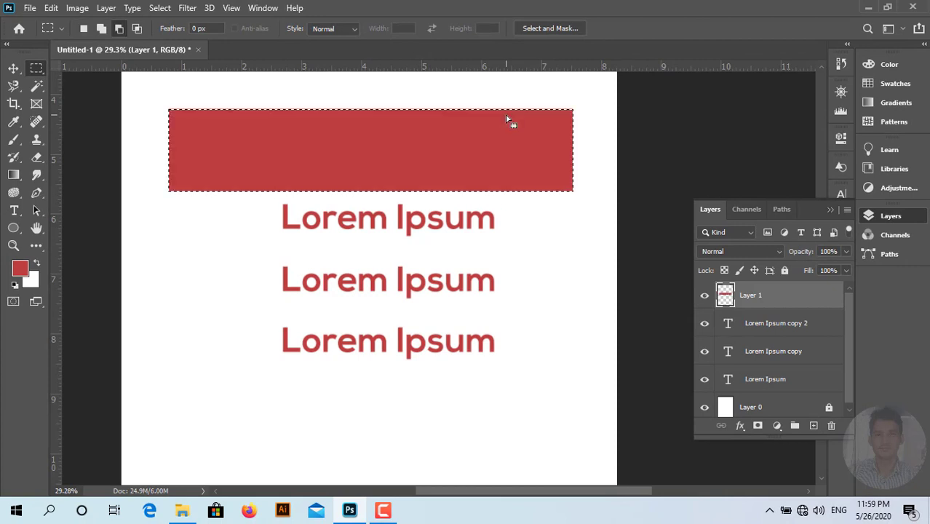
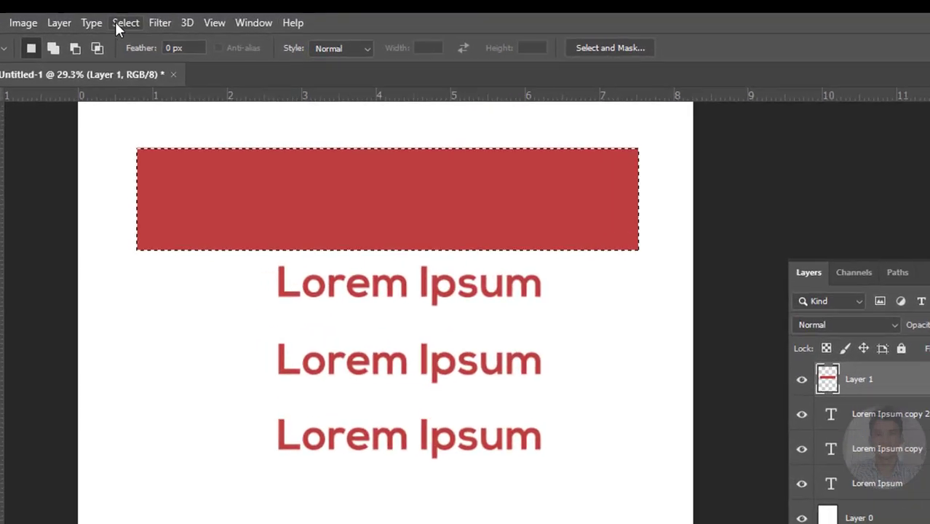
Clear the selection and delete two of the three Lorem Ipsum text layers
left_click(113, 26)
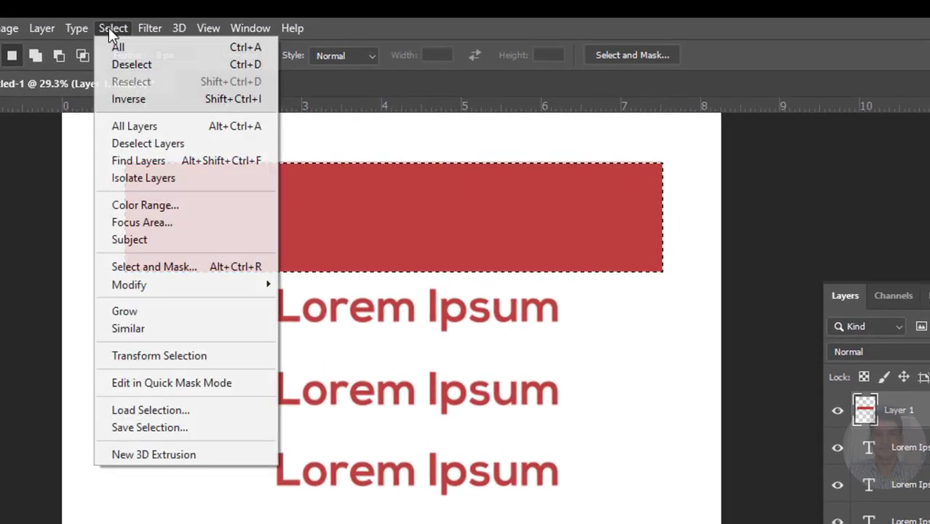
left_click(138, 64)
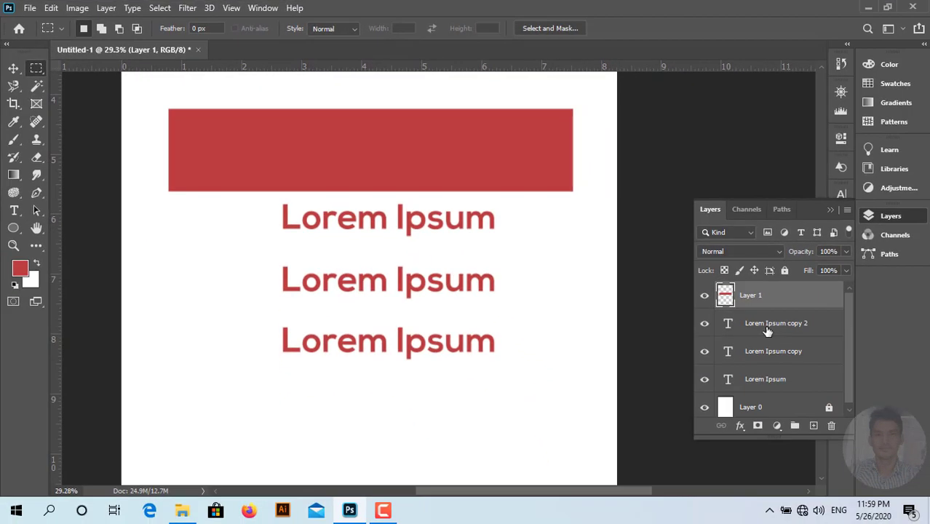
left_click(768, 331)
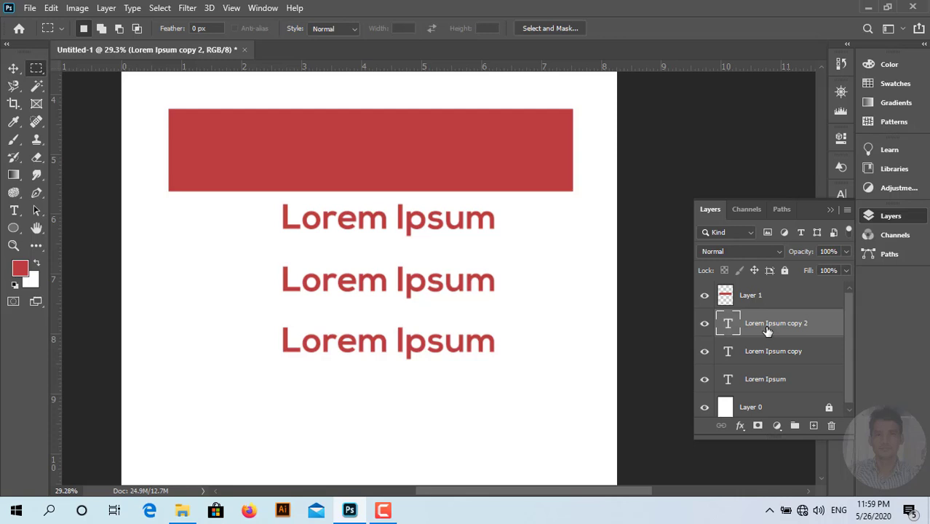
key("Delete")
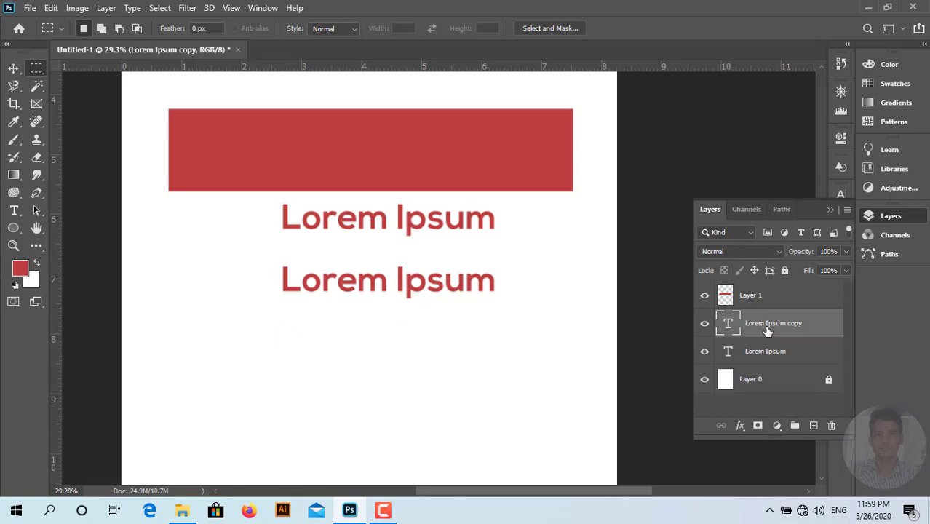
double_click(761, 353)
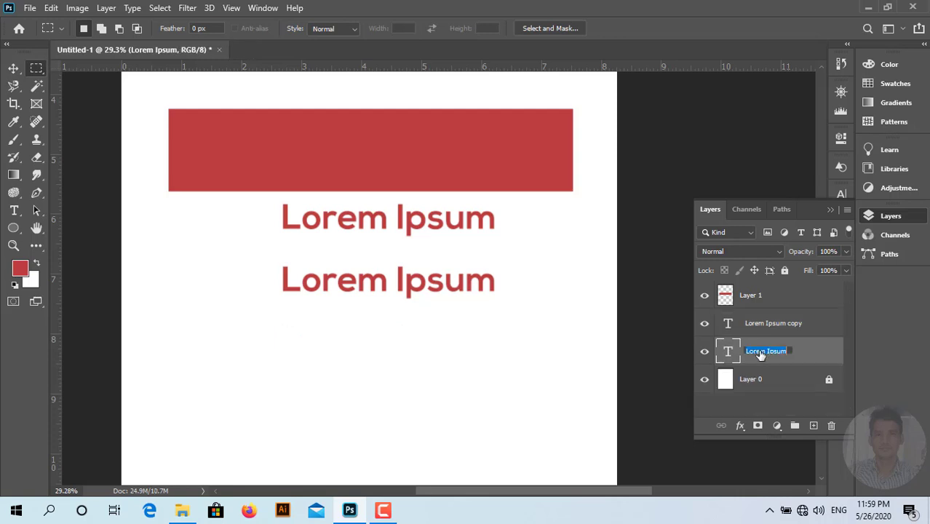
left_click(826, 354)
key("Delete")
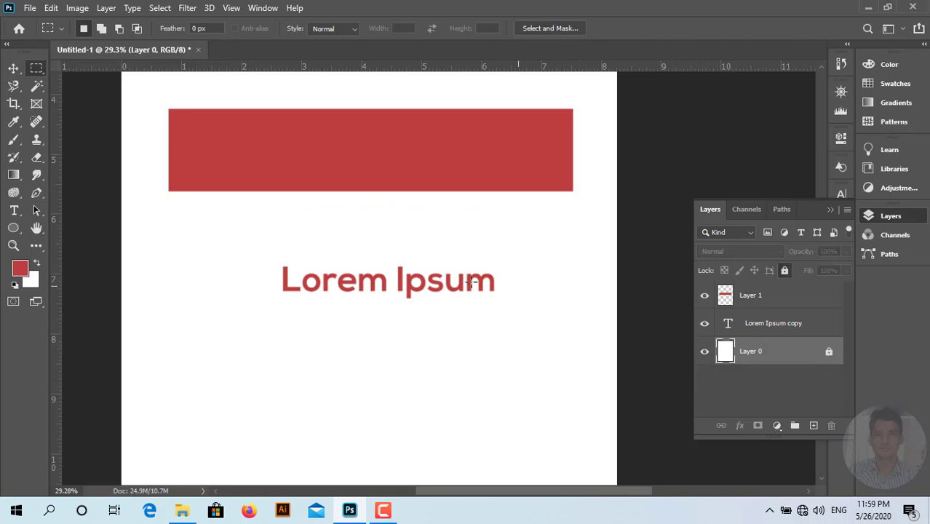
Nudge the remaining Lorem Ipsum text left and move the red bar slightly down
left_click(13, 67)
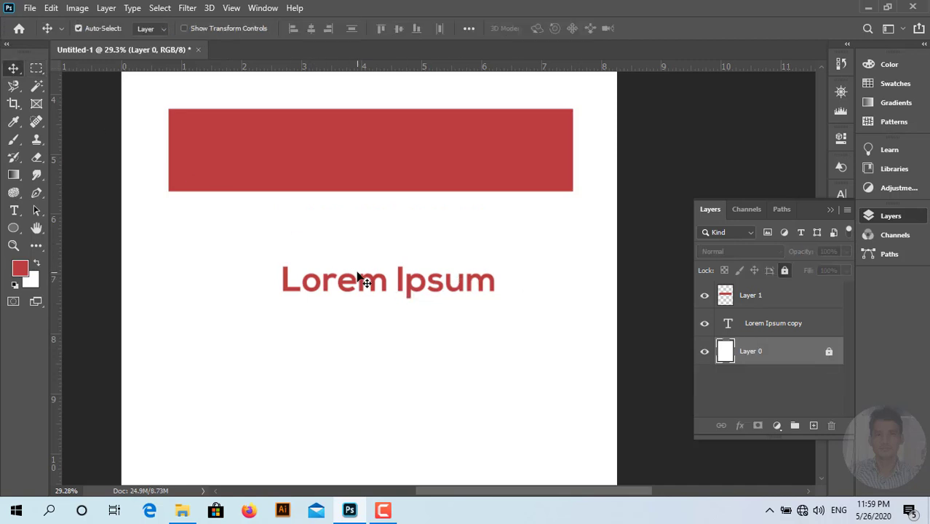
mouse_move(358, 276)
left_mouse_down()
mouse_move(328, 274)
mouse_move(339, 274)
left_mouse_up()
left_click_drag(445, 188, 443, 230)
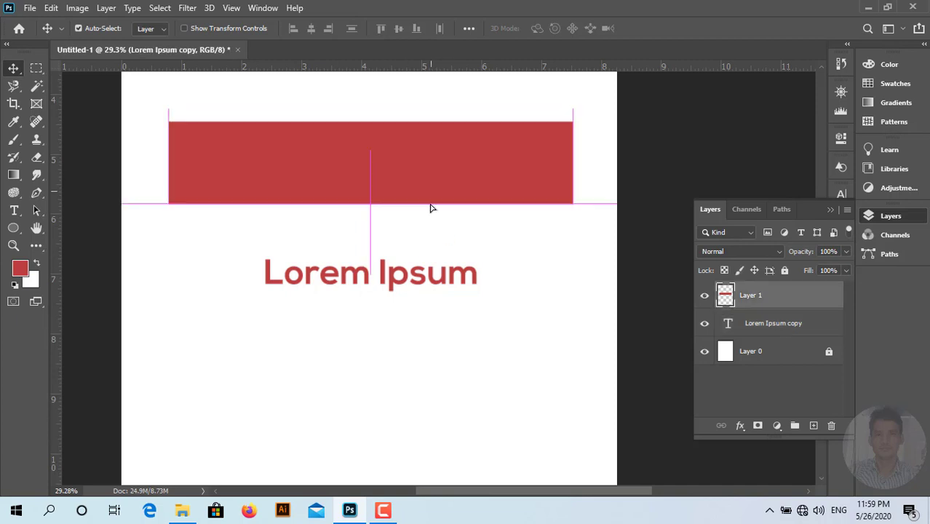
Change the remaining text to read 'Photoshop CC'
double_click(427, 286)
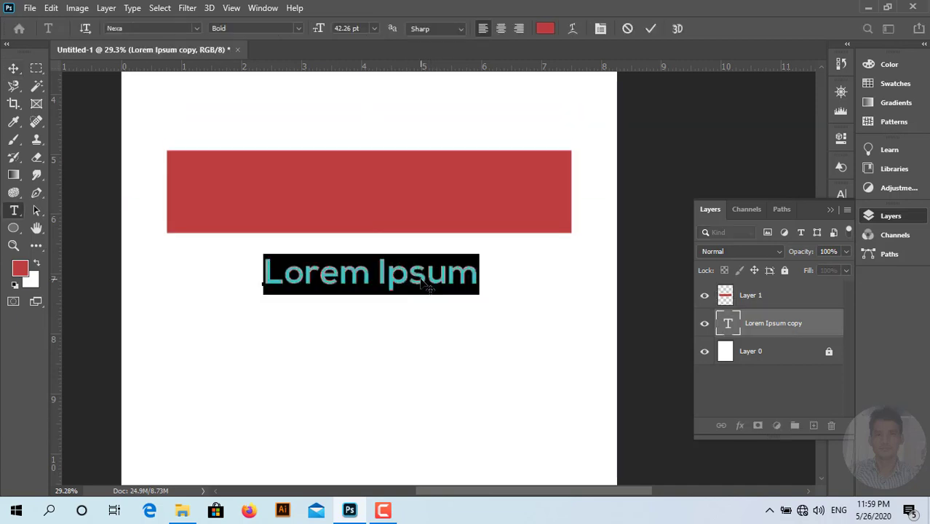
type("Ph")
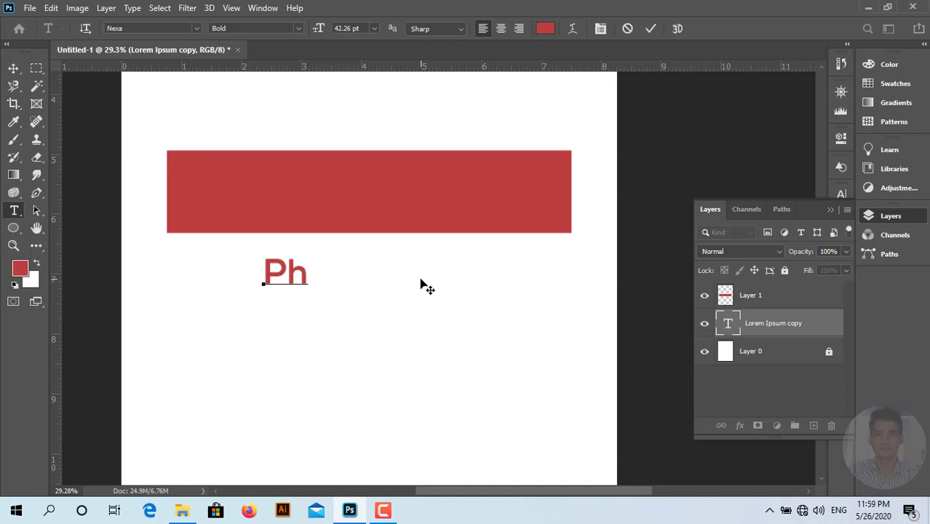
type("otosh")
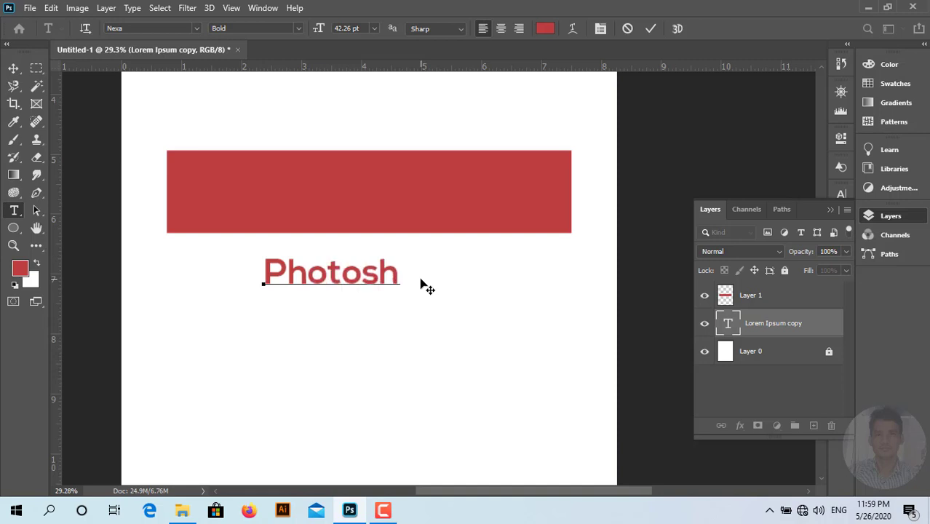
type("o CC")
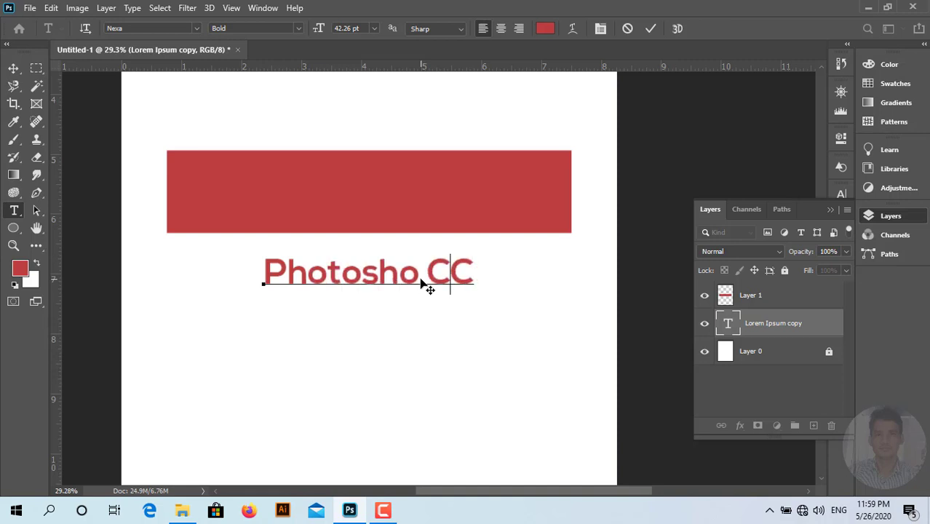
key("Delete")
key("Delete")
key("Delete")
type("p")
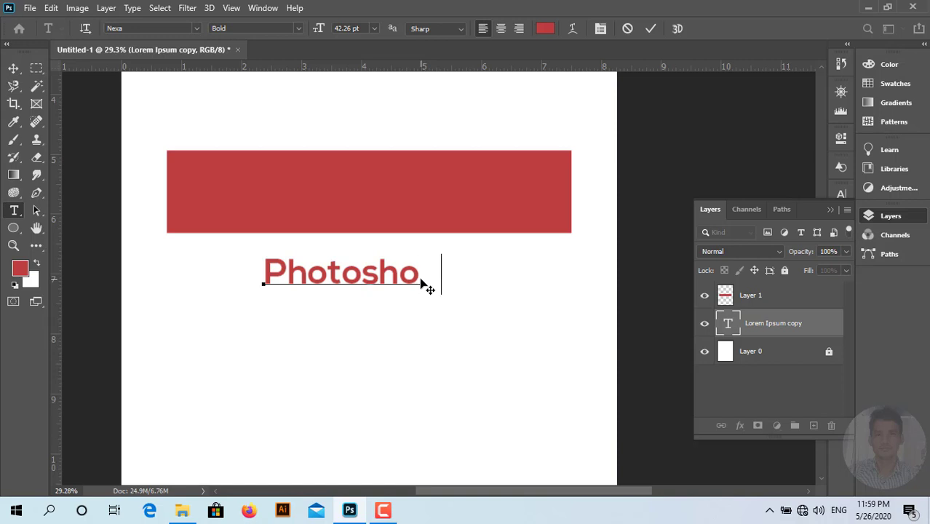
type(" CC")
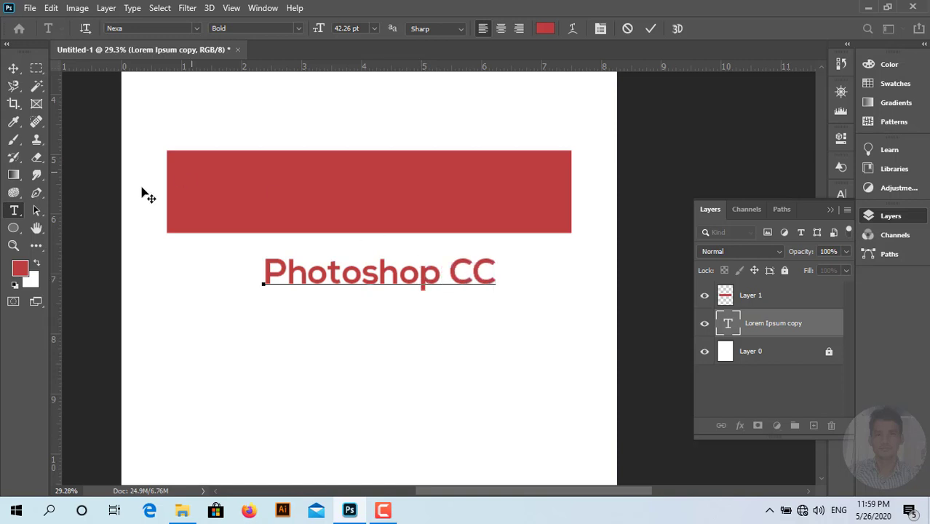
Move the Photoshop CC text up and place the red bar centred below it
left_click(15, 67)
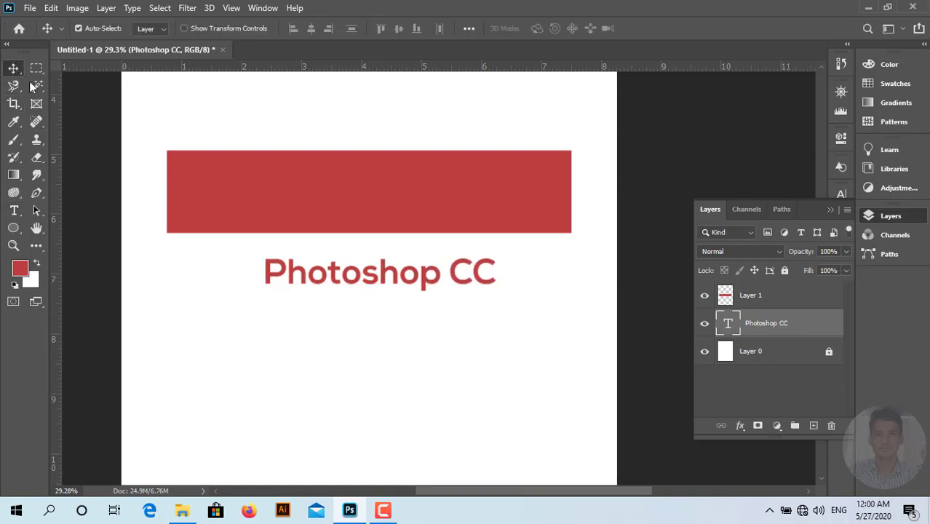
left_click_drag(442, 278, 431, 210)
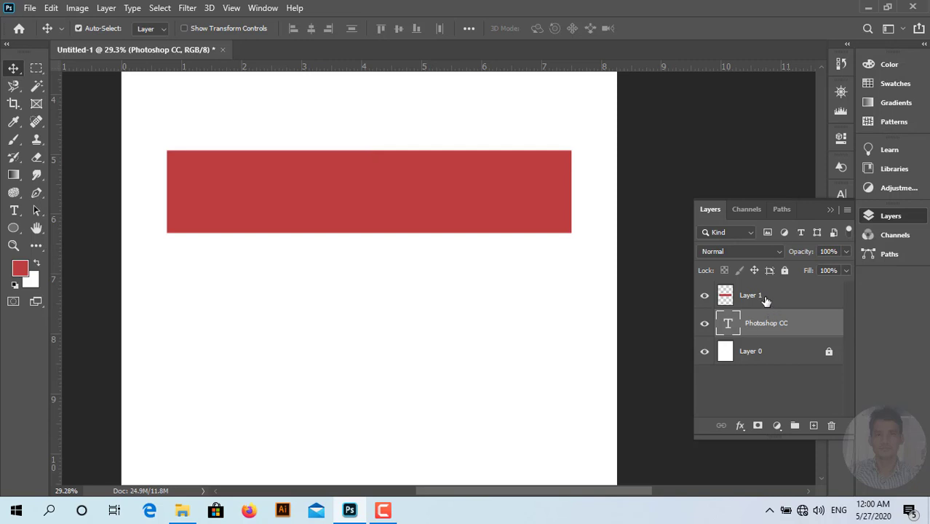
left_click_drag(775, 332, 771, 301)
left_click_drag(397, 225, 375, 318)
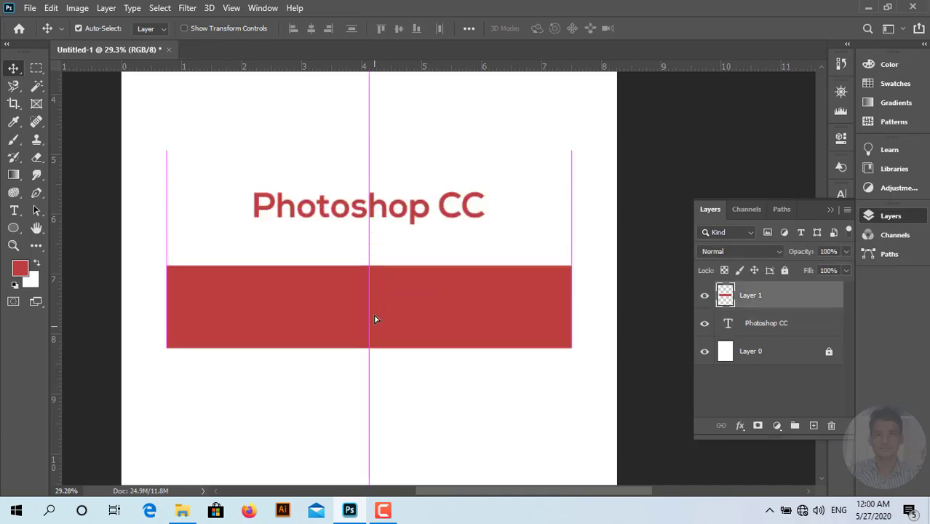
Colour the Photoshop CC text blue (3f8ebc)
double_click(385, 214)
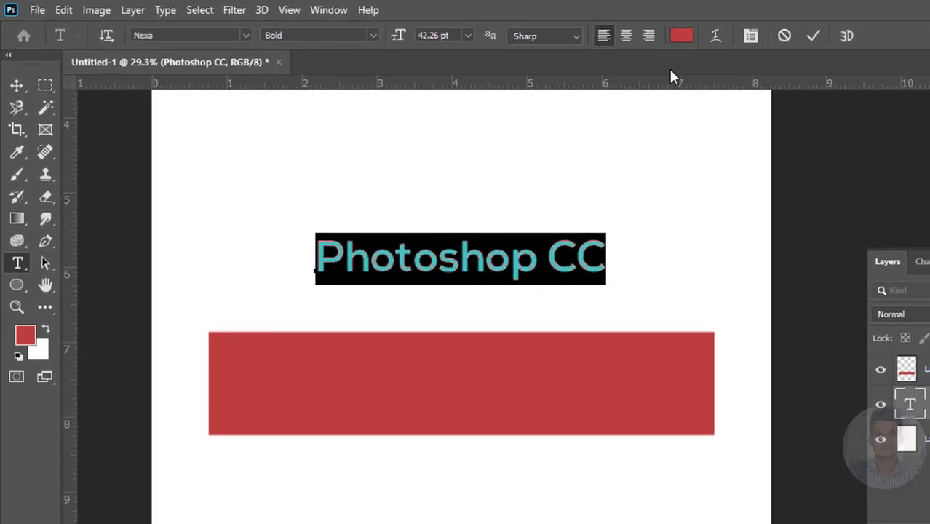
left_click(682, 35)
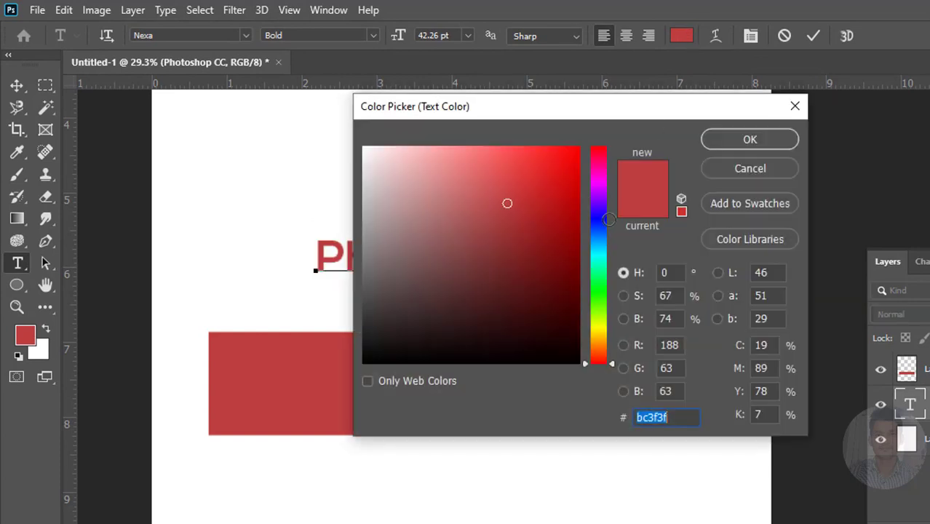
left_click(595, 243)
left_click(557, 173)
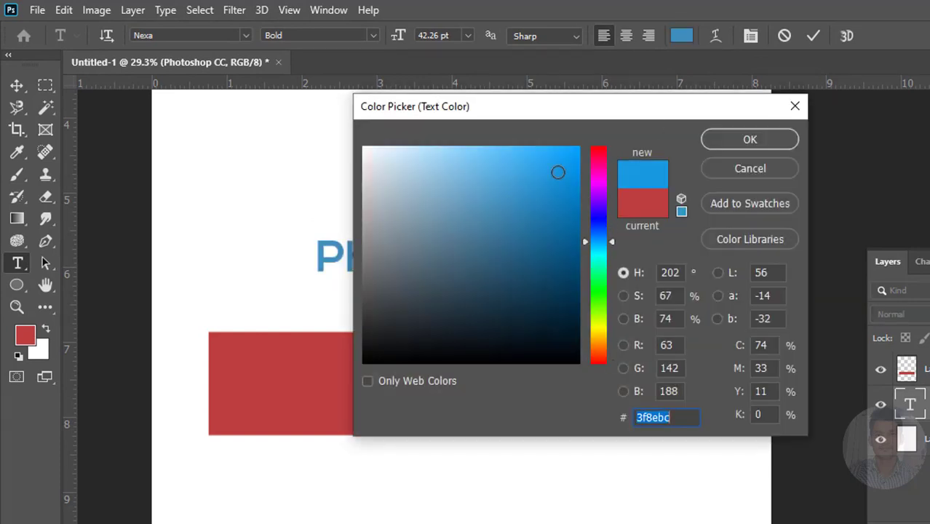
left_click(733, 141)
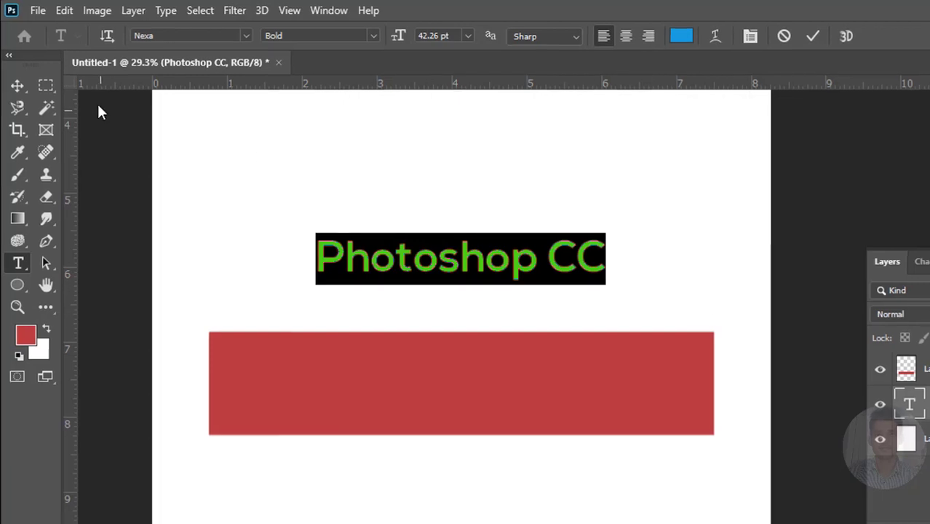
Move the red bar up behind the text, with its layer beneath the Photoshop CC layer
key("v")
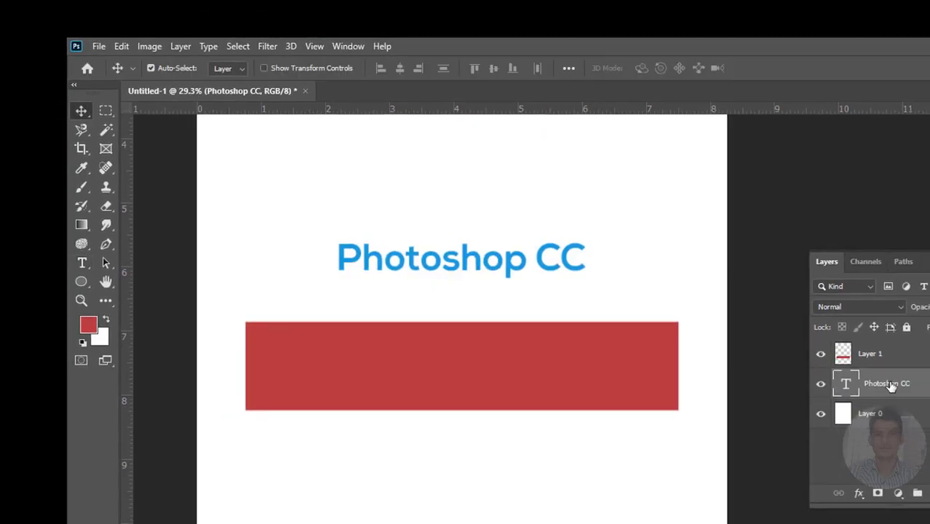
left_click_drag(555, 390, 555, 293)
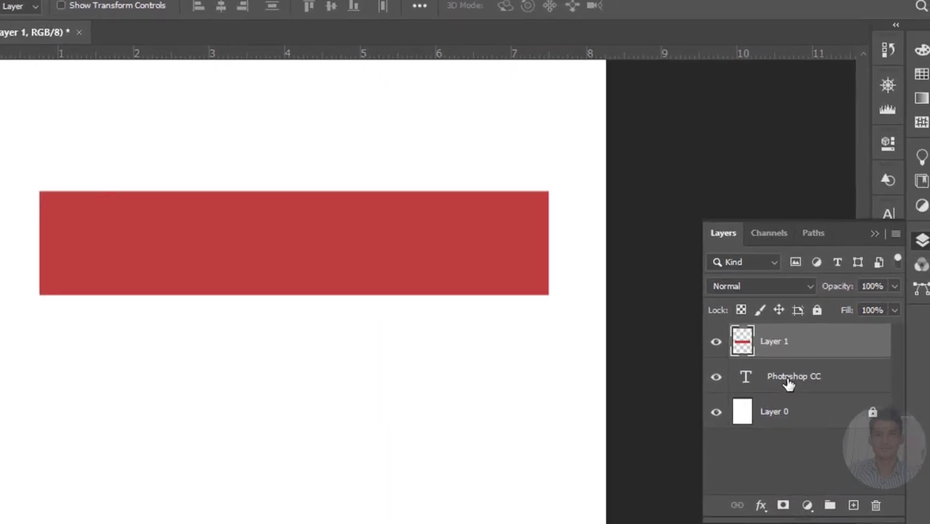
left_click(801, 383)
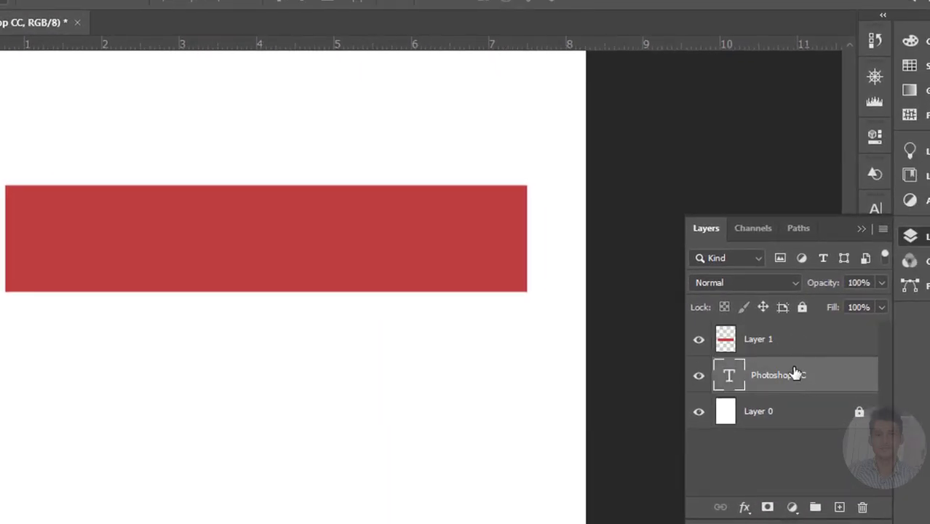
left_click_drag(797, 374, 783, 341)
left_click(785, 342)
double_click(789, 346)
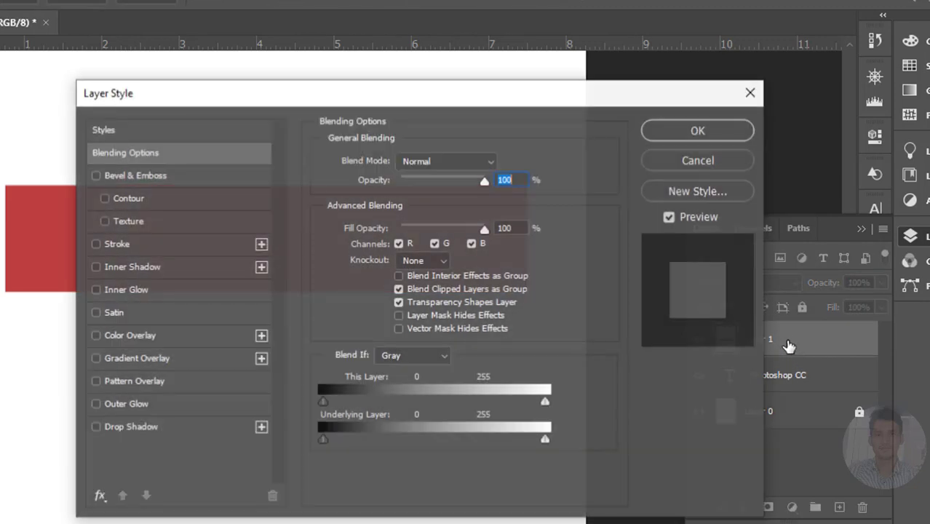
left_click(751, 92)
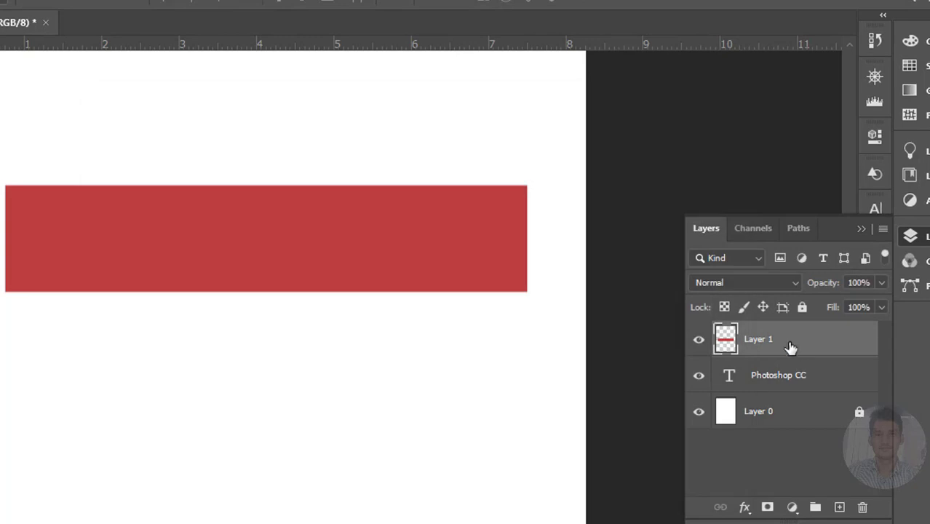
left_click_drag(790, 347, 791, 384)
left_click(303, 241)
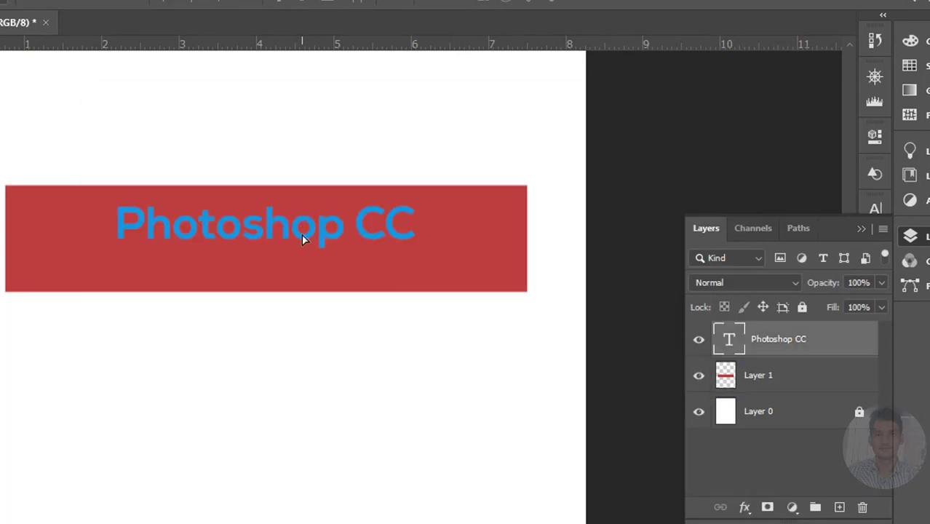
left_click_drag(303, 241, 286, 256)
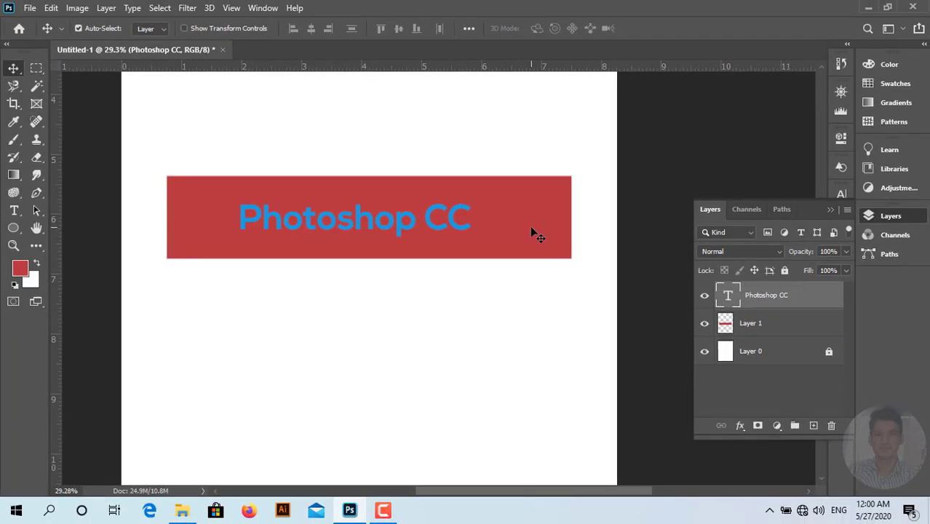
Select both layers and align the text's horizontal centre to the red bar
left_click(532, 230)
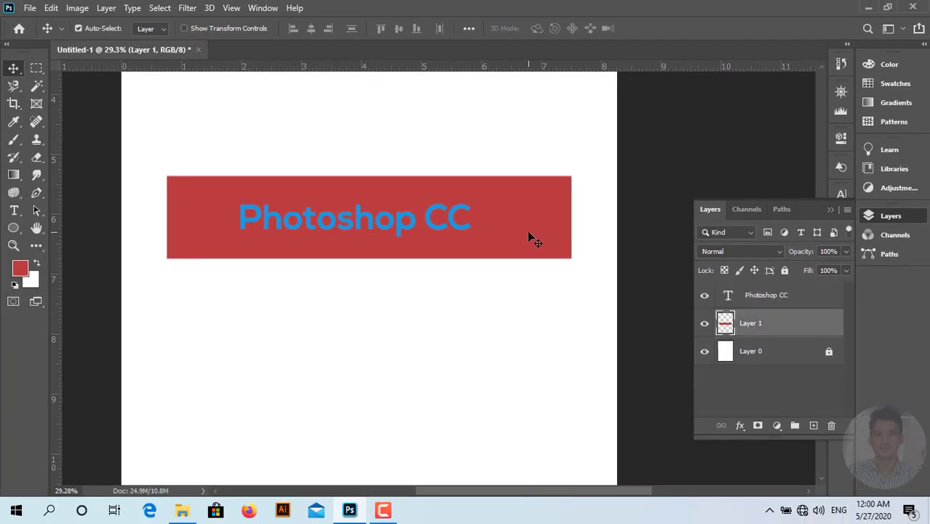
left_click(407, 233, "shift")
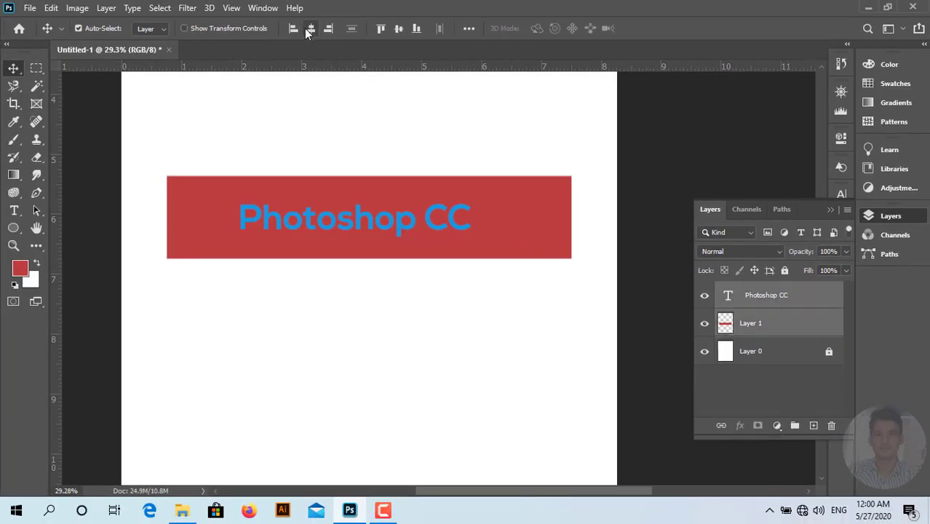
left_click(469, 33)
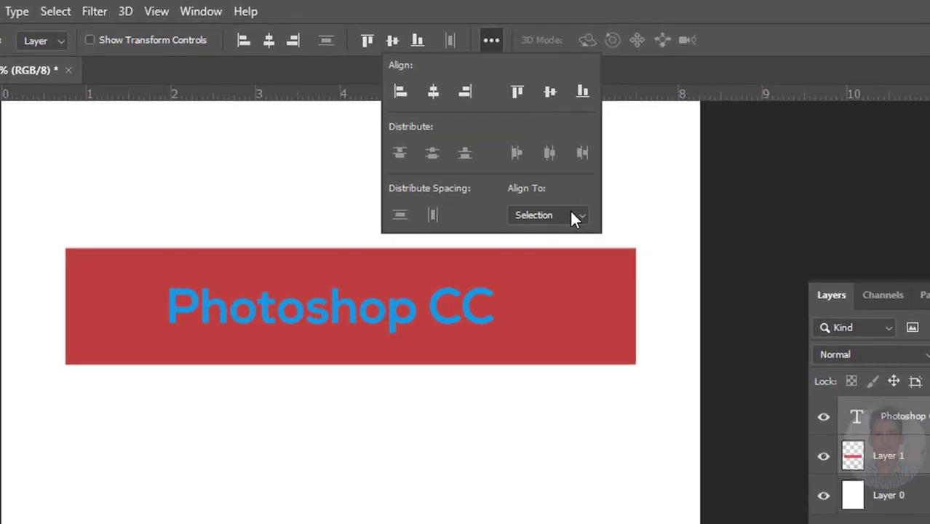
left_click(526, 153)
left_click(571, 214)
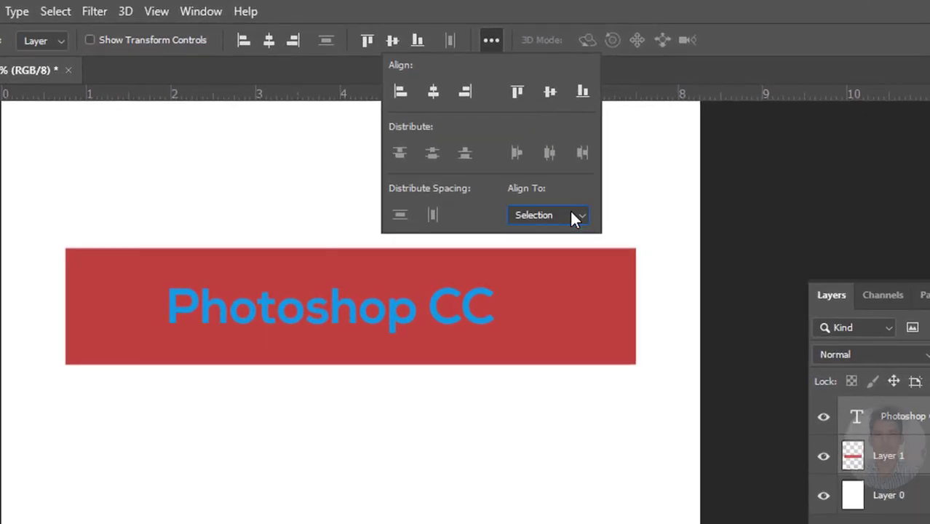
left_click(433, 92)
left_click(568, 421)
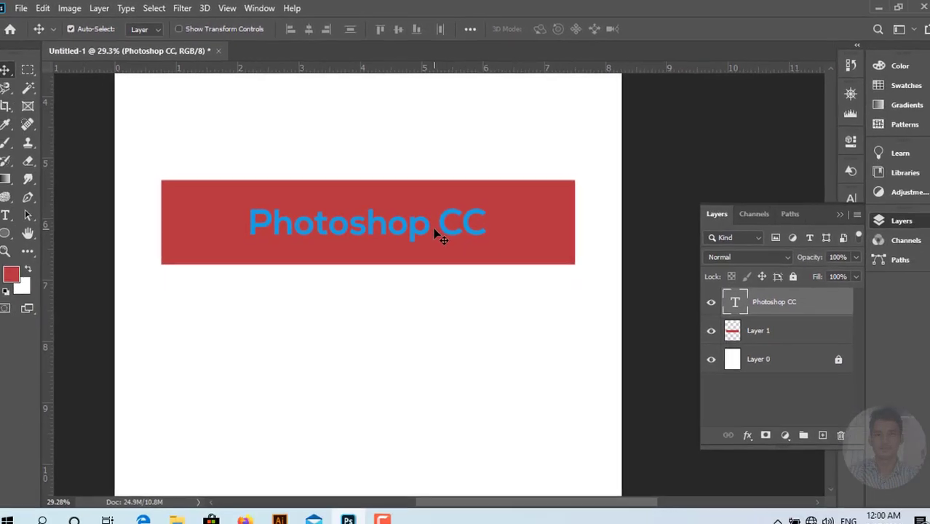
Recolour the Photoshop CC heading from blue to white
double_click(435, 231)
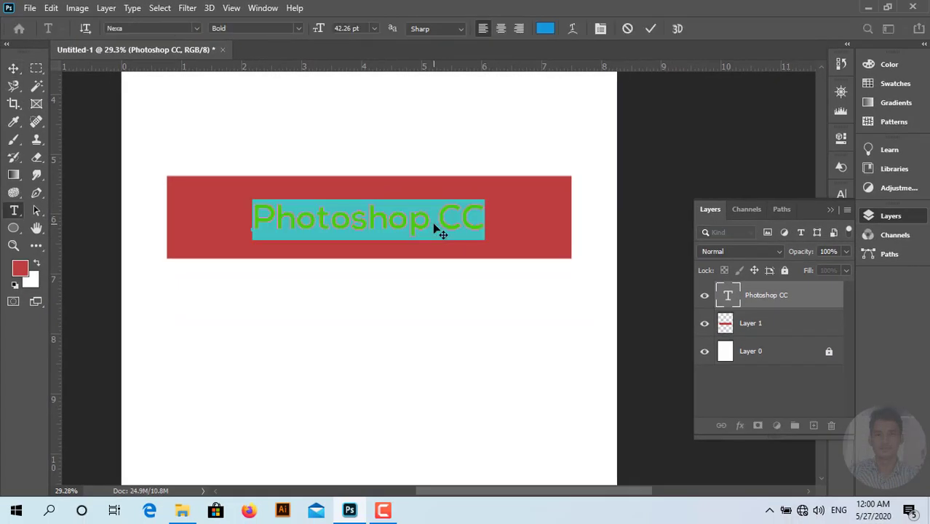
left_click(22, 269)
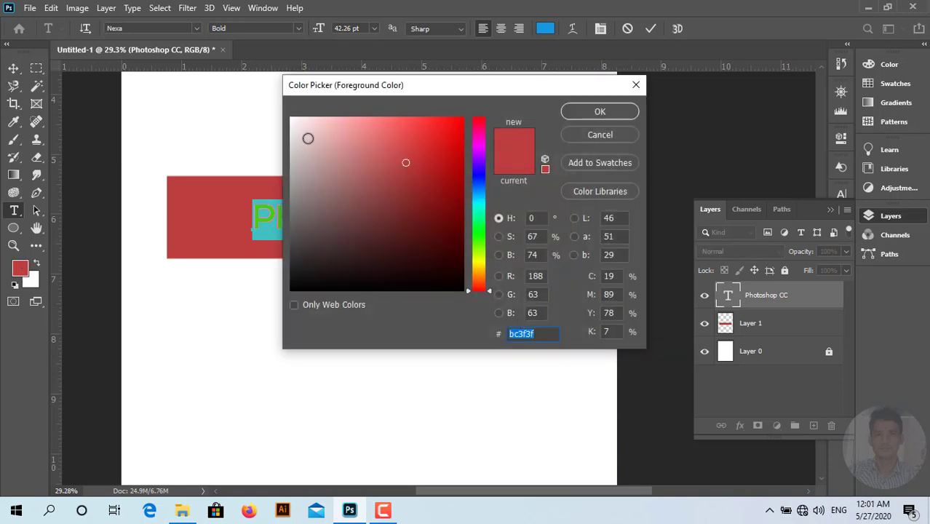
left_click(292, 119)
left_click(573, 112)
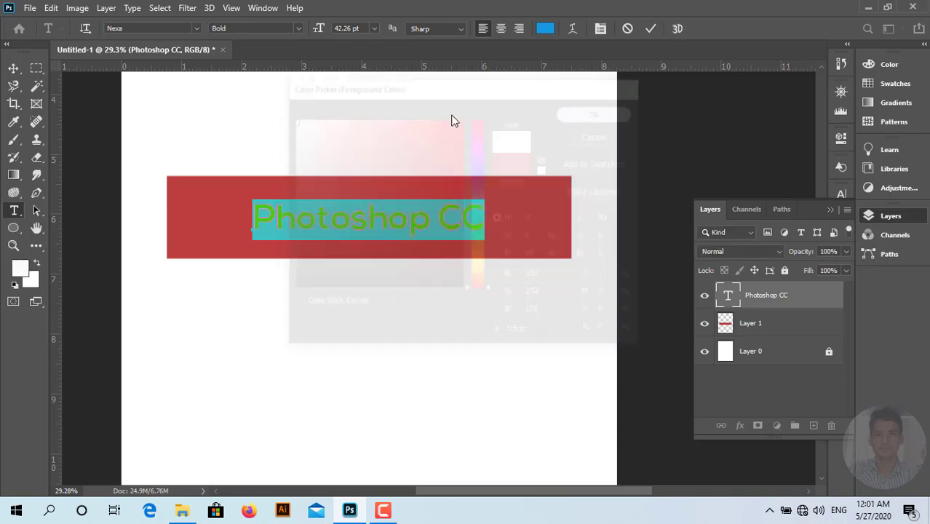
left_click(13, 67)
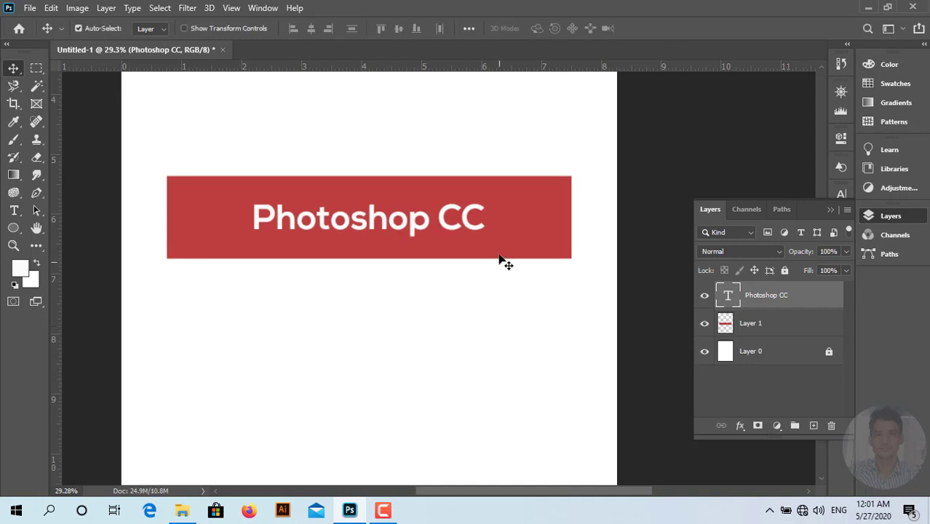
scroll(511, 345, "down", 1)
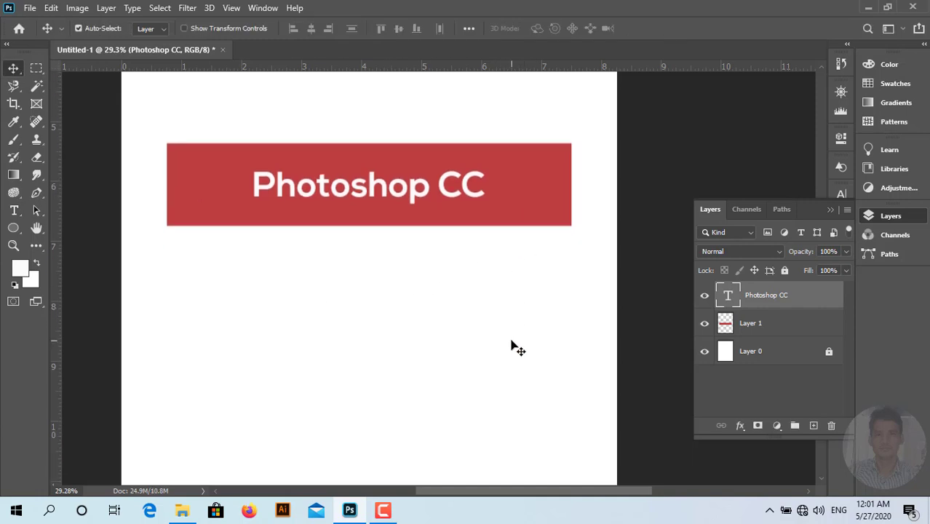
Select Layer 1 and set the foreground colour to bright red
left_click(540, 204)
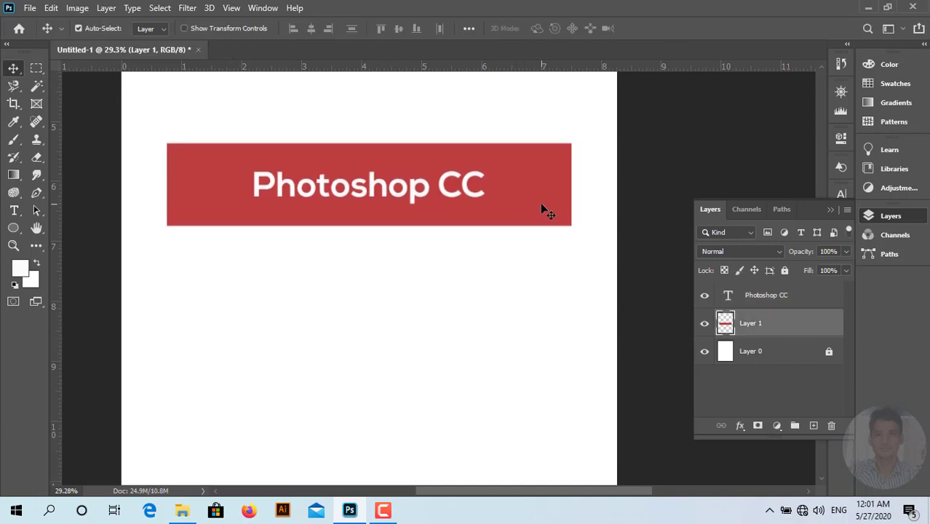
left_click(20, 271)
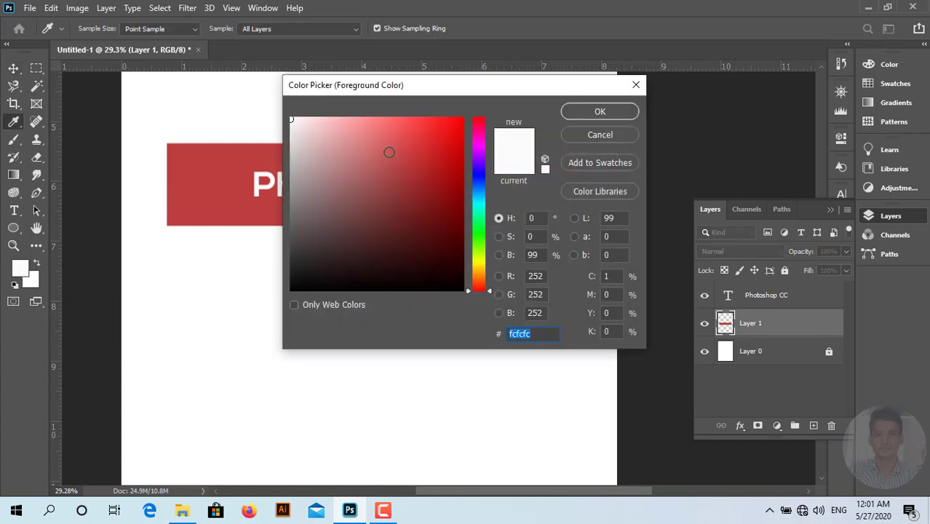
left_click_drag(389, 152, 442, 127)
left_click(586, 113)
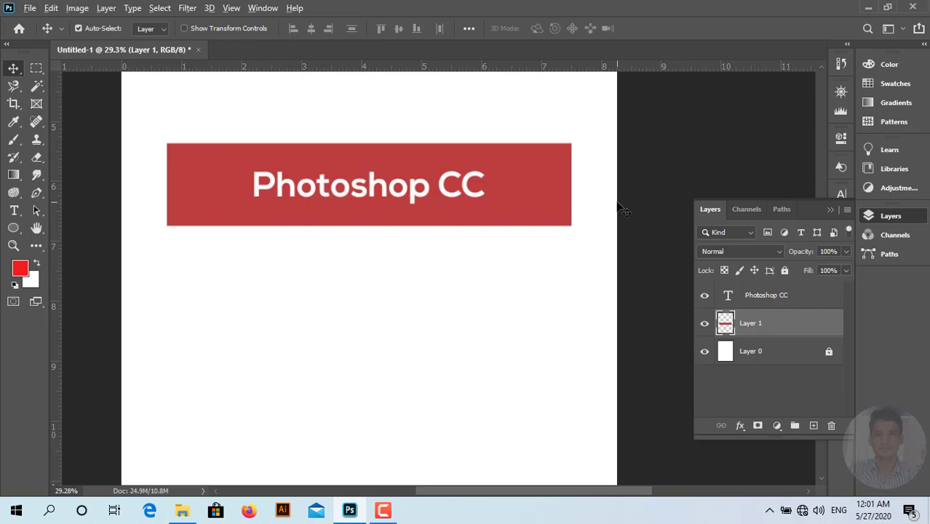
Try filling Layer 1 with the bright red, undoing the fills that covered the whole canvas
key("alt+BackSpace")
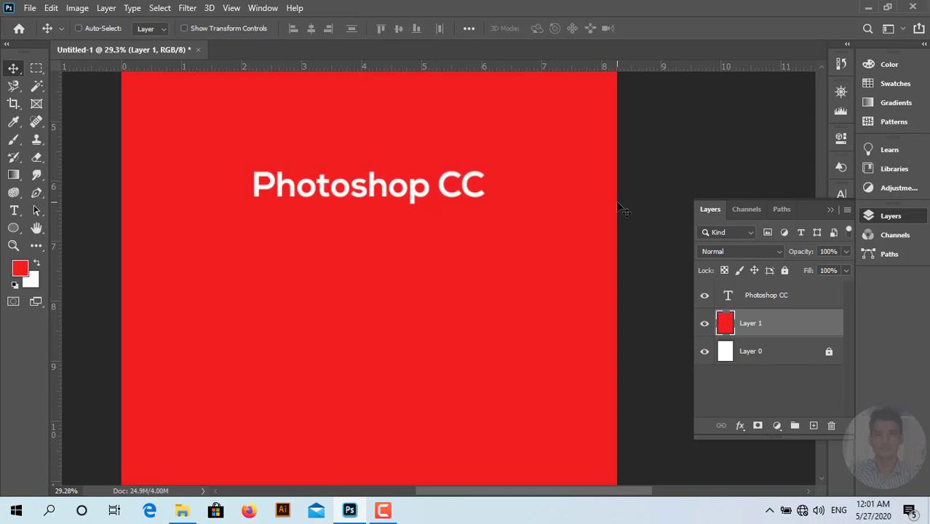
key("ctrl+z")
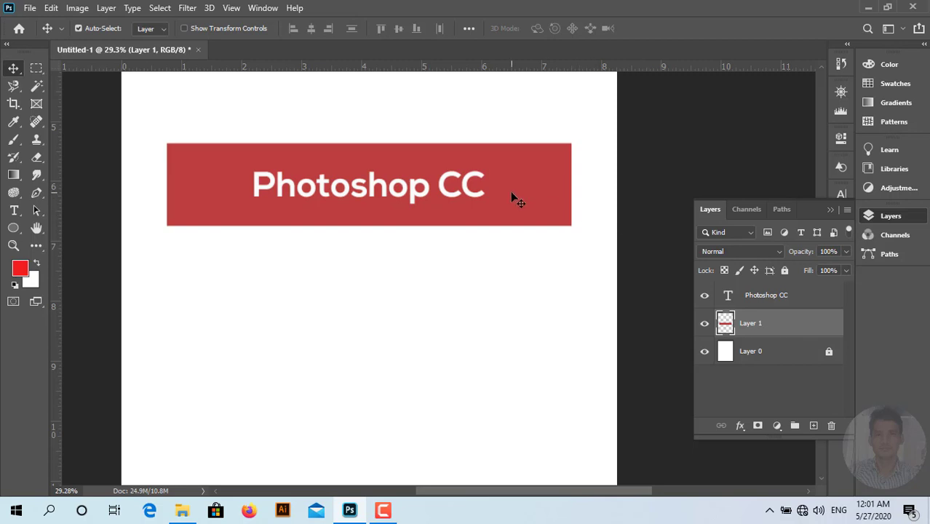
key("alt+BackSpace")
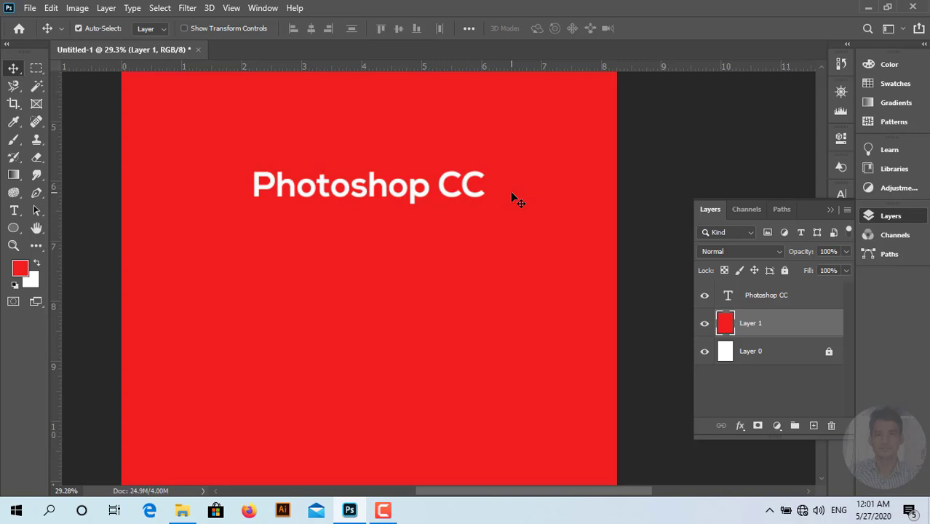
key("ctrl")
key("ctrl+z")
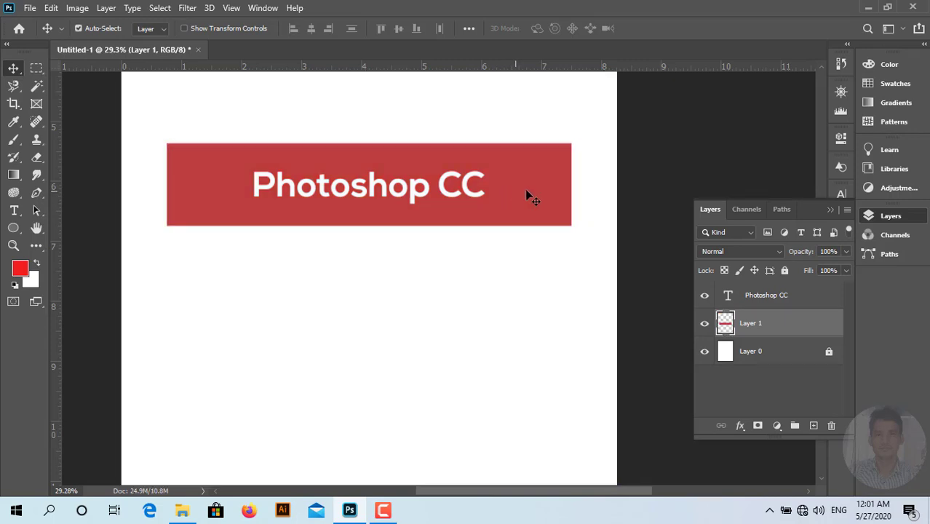
left_click(386, 511)
left_click(866, 452)
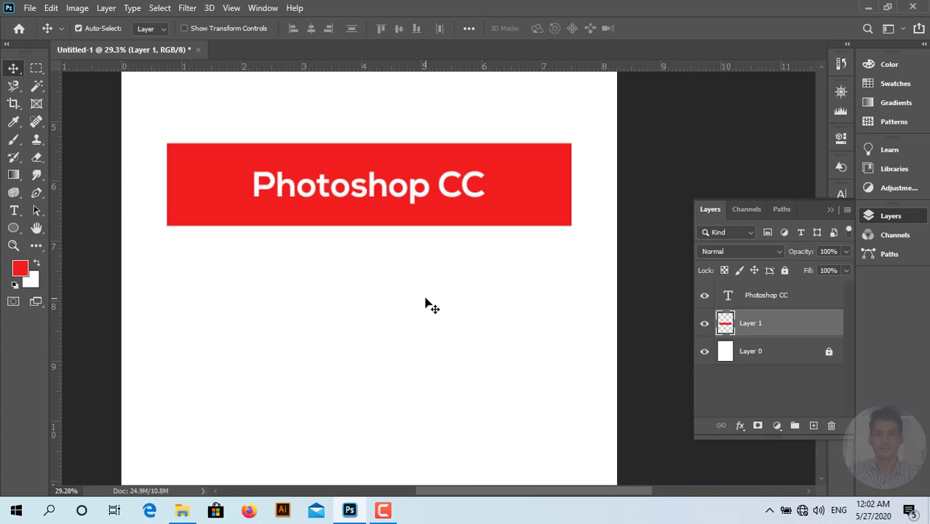
key("ctrl+z")
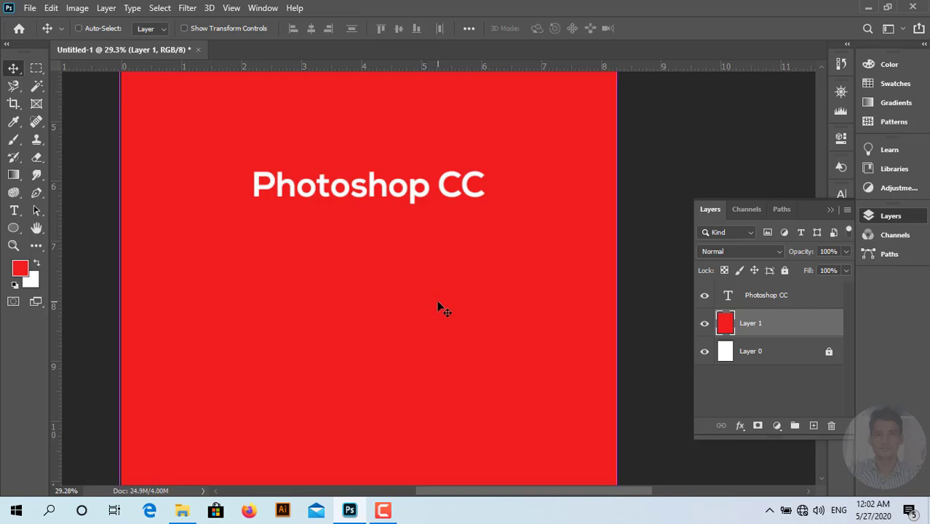
key("ctrl+shift+z")
key("ctrl")
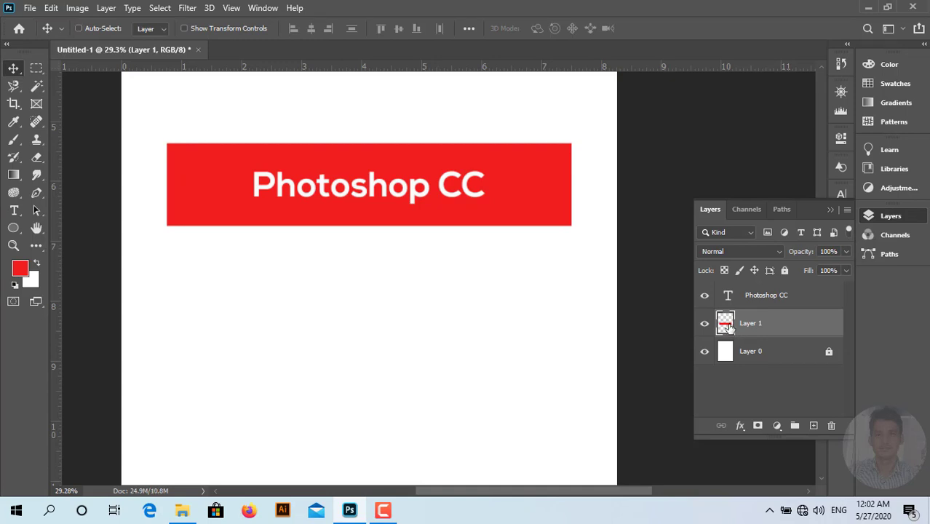
Load the red banner rectangle's outline as a selection
left_click(727, 327, "ctrl")
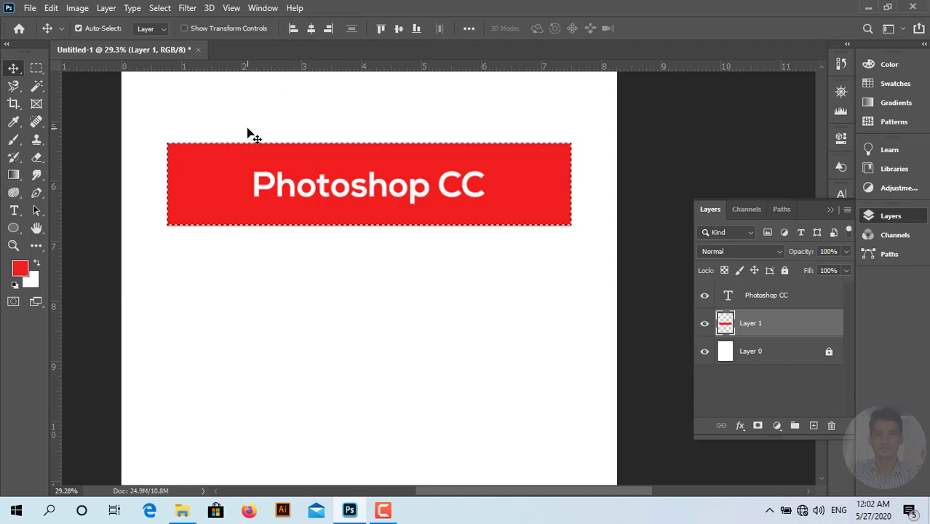
left_click(36, 73)
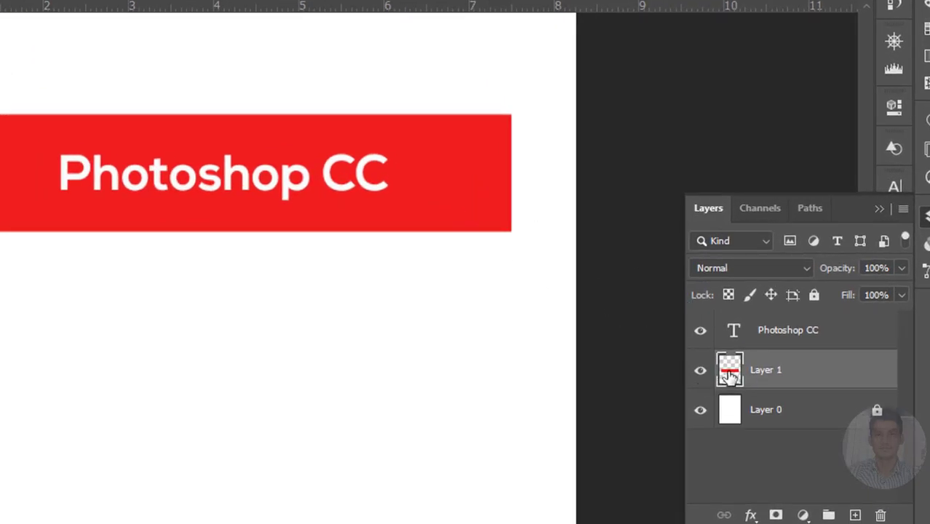
left_click(730, 373, "ctrl")
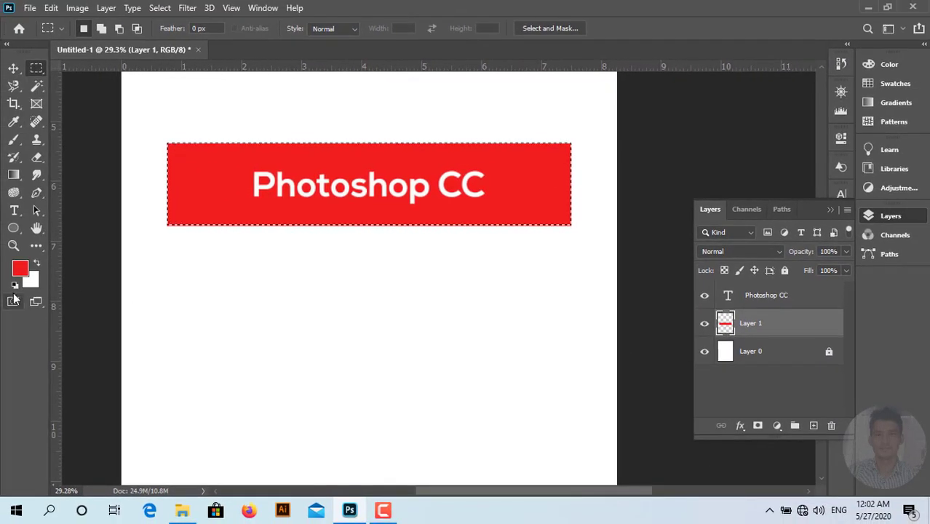
Fill the banner with blue-violet (4616e2) and clear the selection
left_click(20, 268)
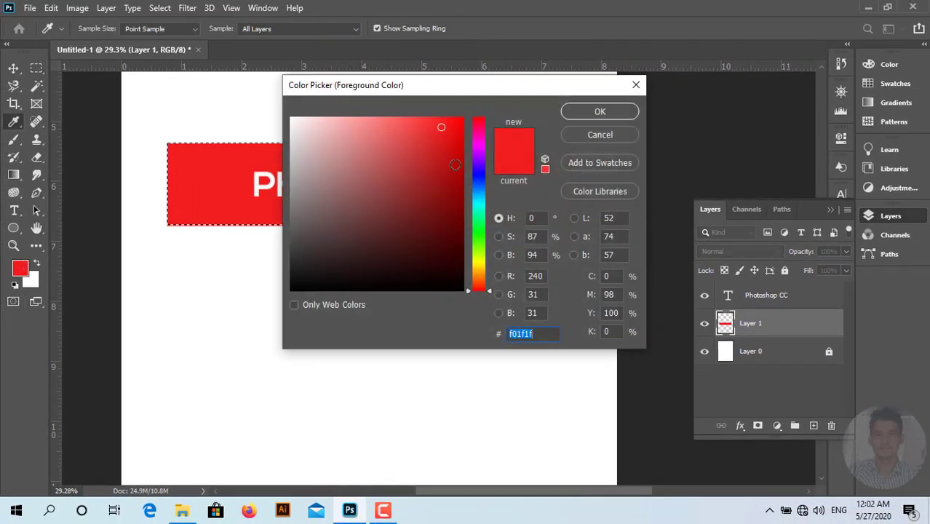
left_click(480, 168)
left_click(447, 137)
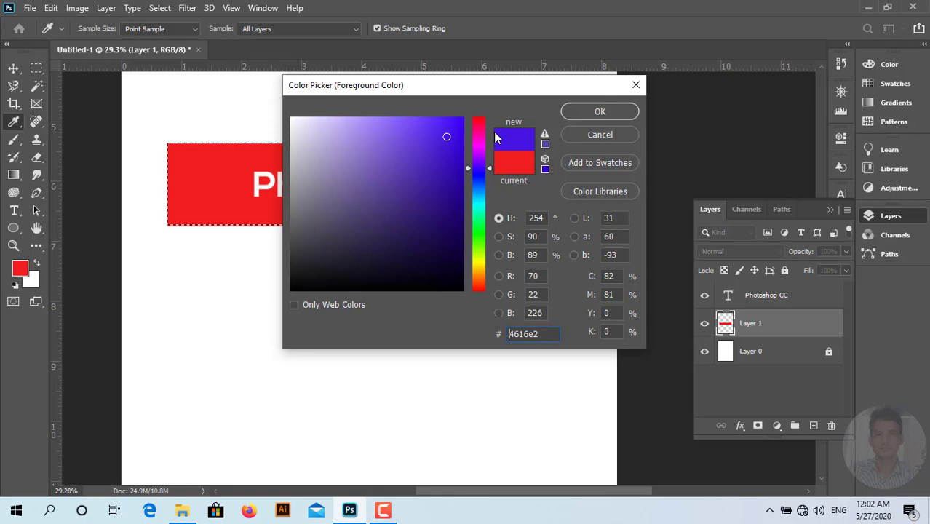
left_click(599, 112)
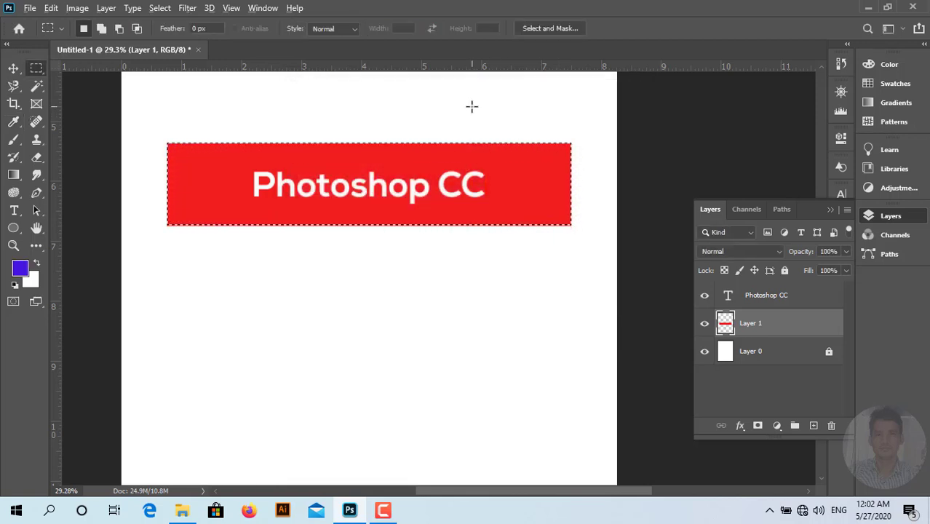
key("alt+BackSpace")
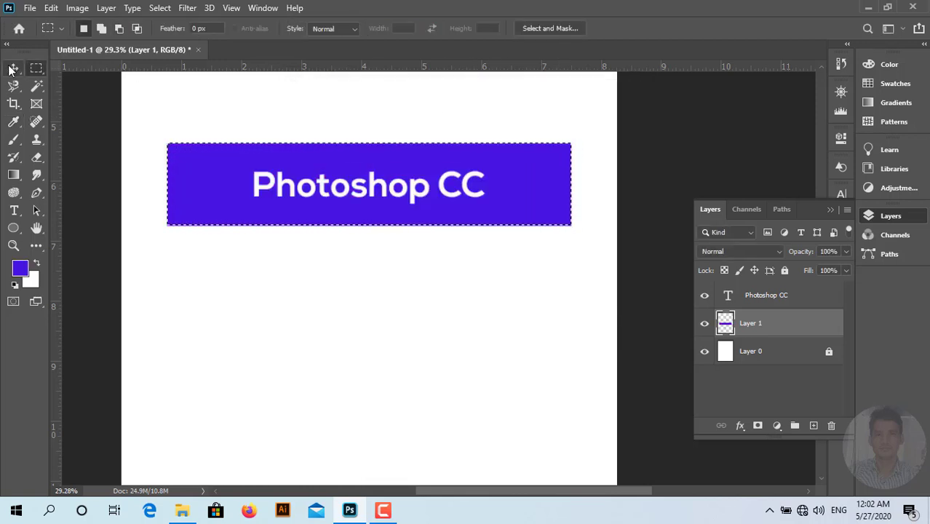
left_click(12, 68)
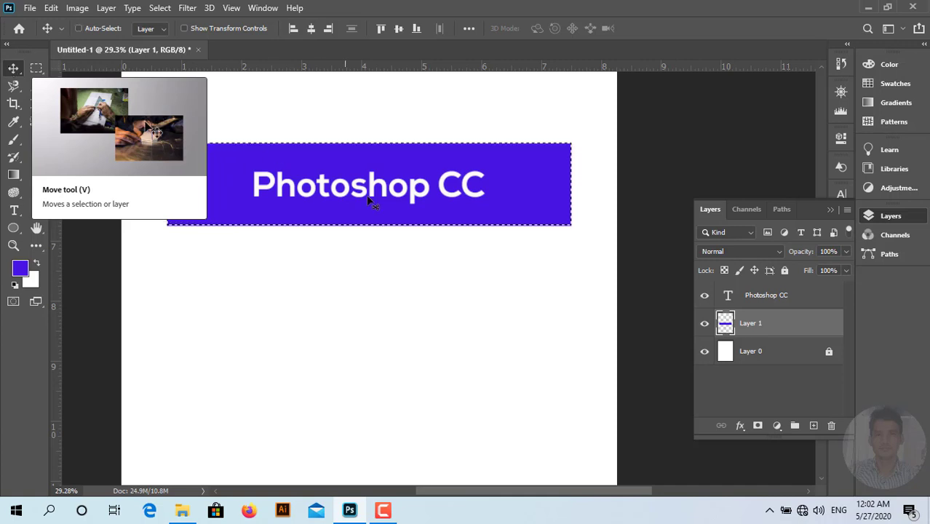
key("ctrl+d")
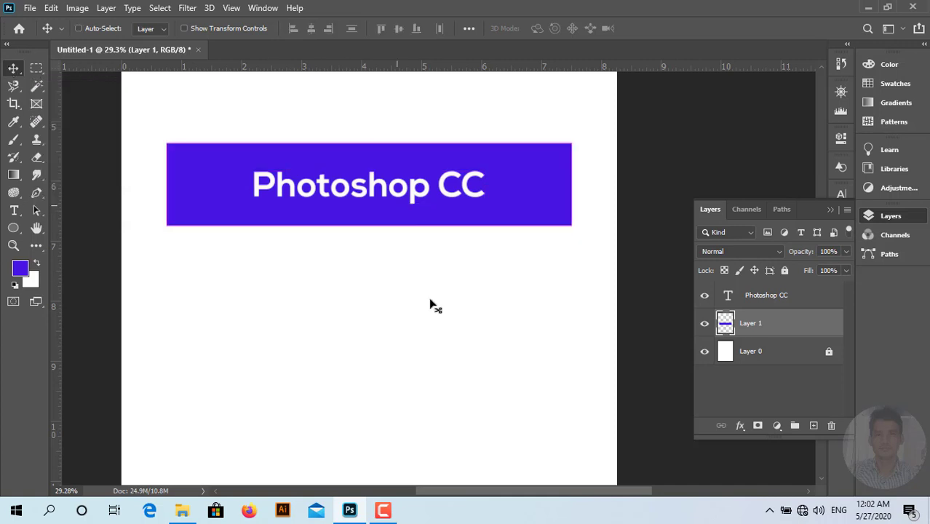
key("ctrl")
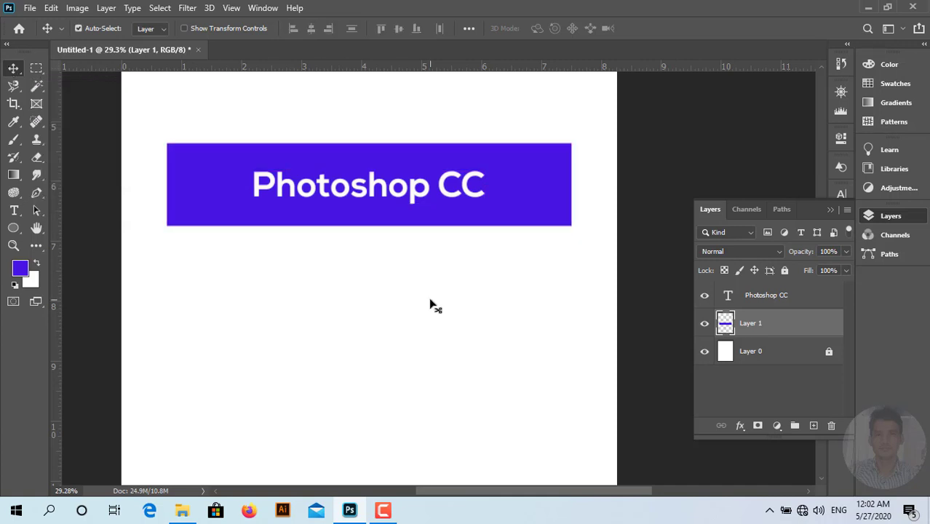
Try rectangular and elliptical selections below the banner, resizing toward a circle
left_click(41, 69)
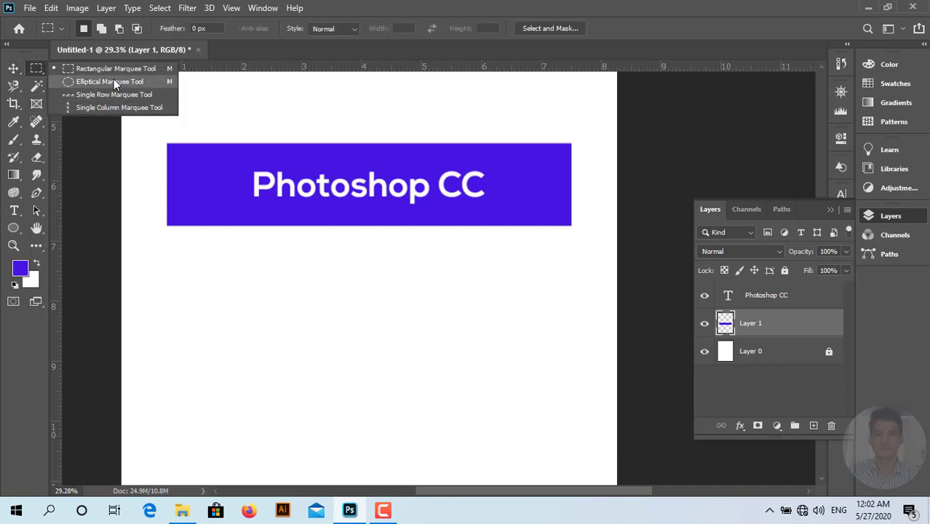
left_click(294, 360)
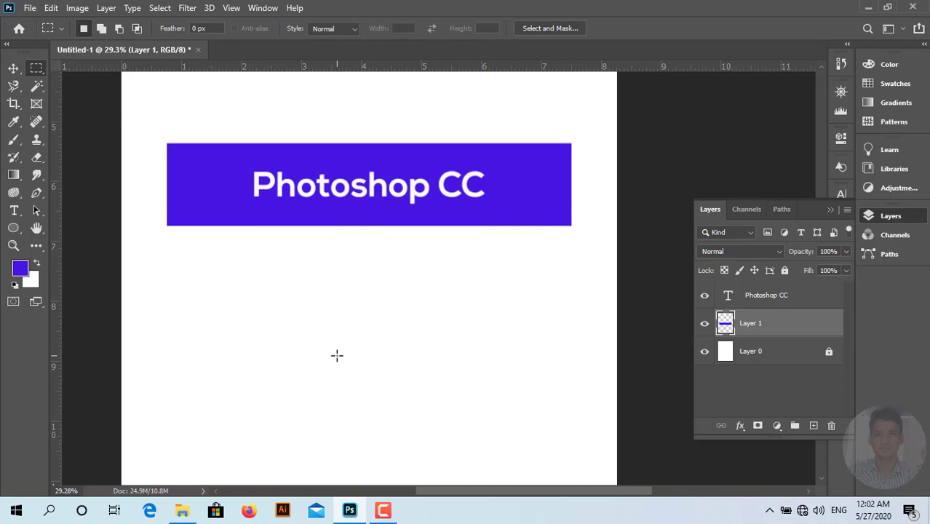
left_click_drag(337, 356, 480, 428)
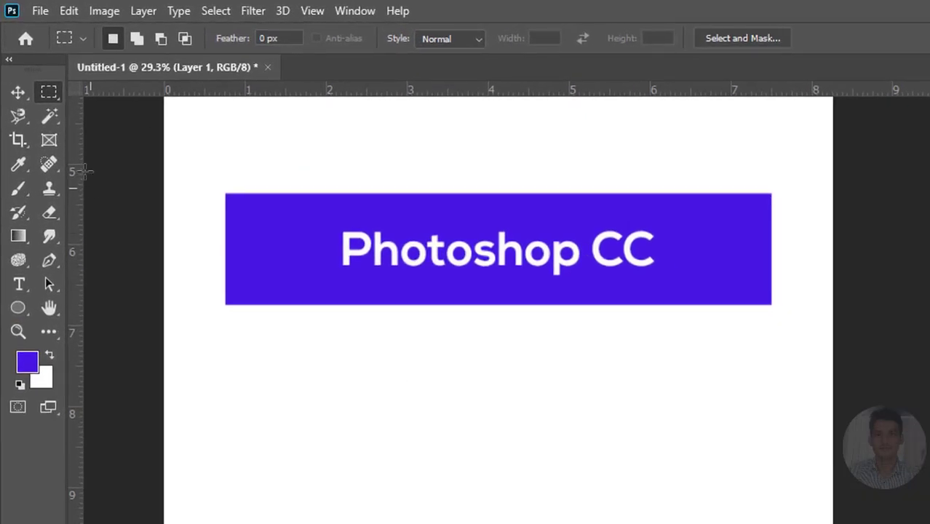
left_click(36, 68)
left_click(121, 111)
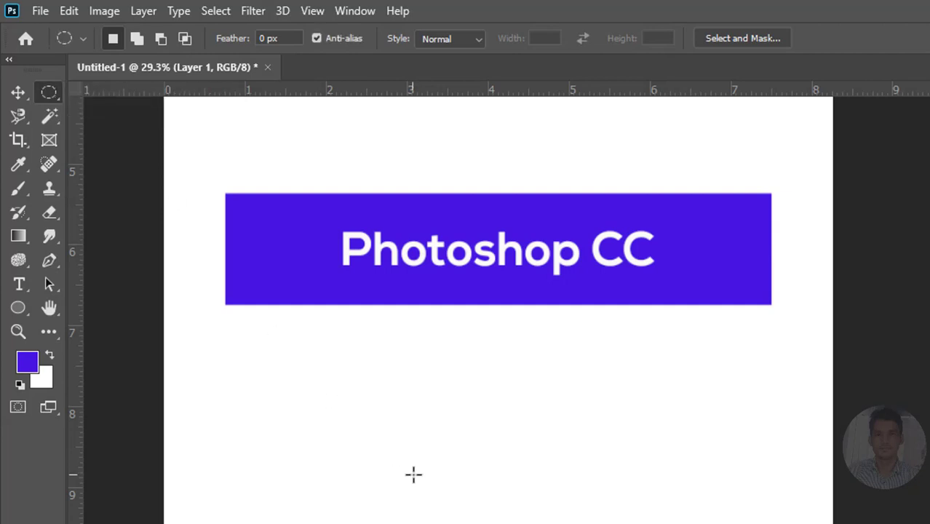
left_click_drag(414, 475, 452, 460)
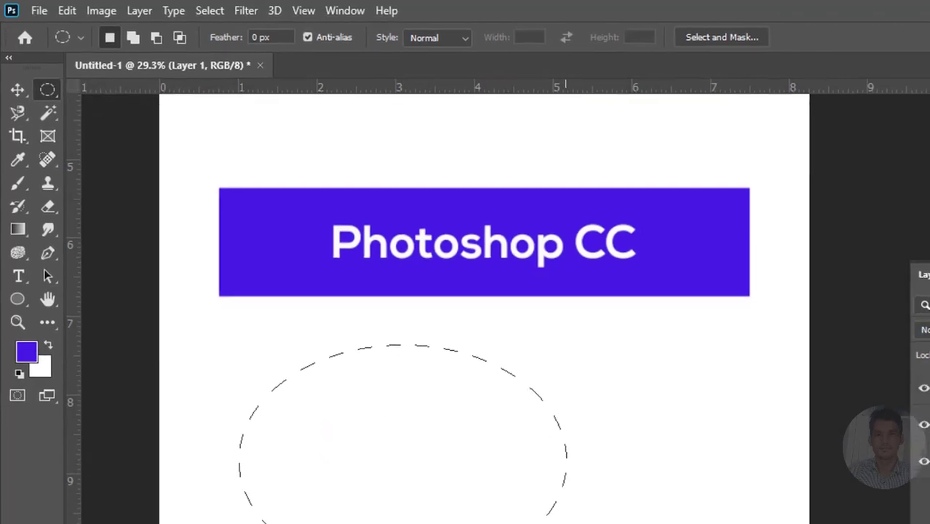
key("alt+shift")
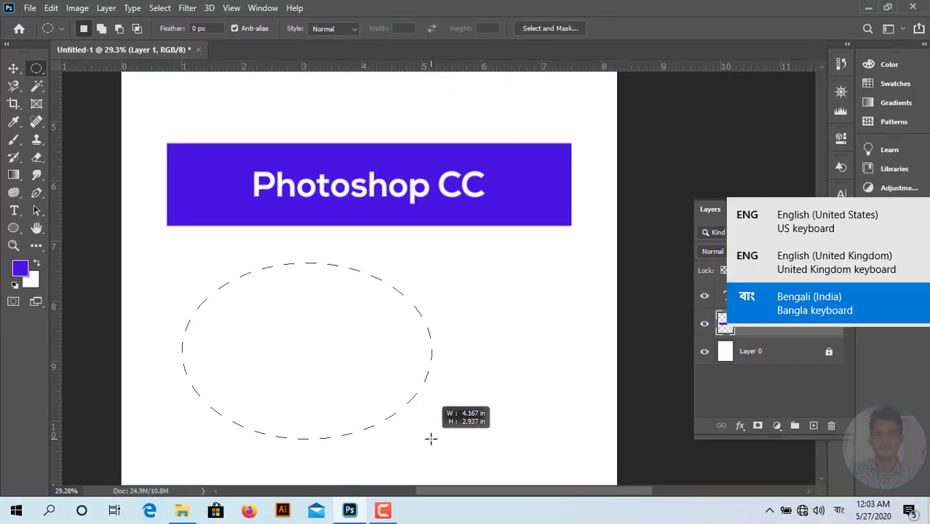
key("shift")
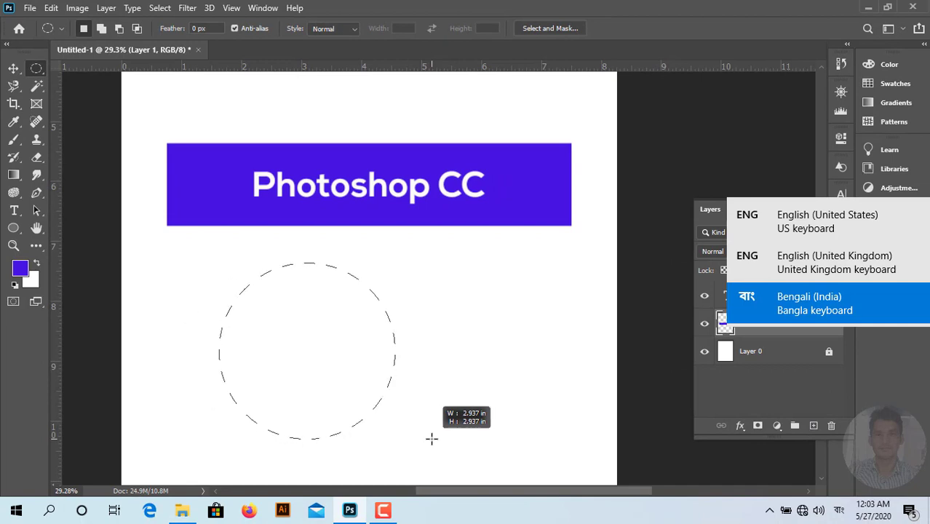
mouse_move(432, 439)
left_mouse_down()
mouse_move(422, 431)
mouse_move(433, 437)
left_mouse_up()
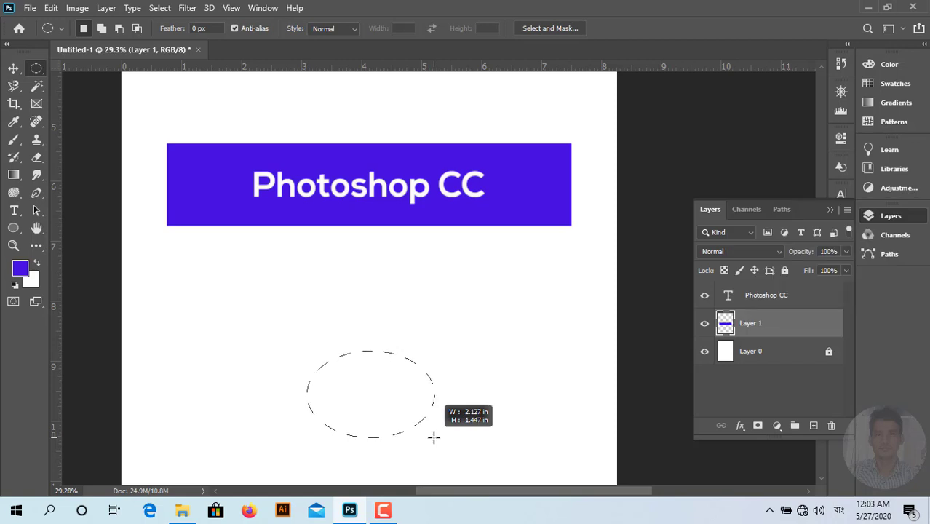
key("super+space")
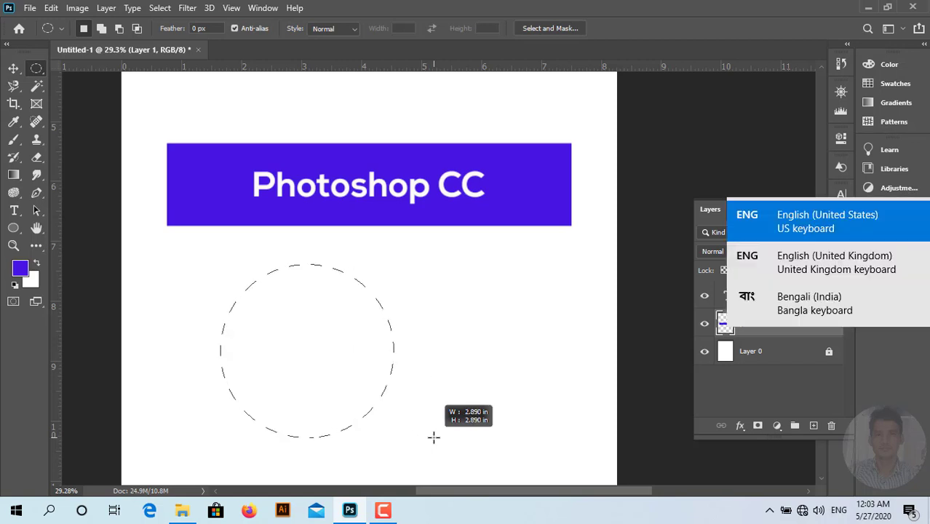
mouse_move(434, 437)
left_mouse_down()
mouse_move(436, 357)
mouse_move(430, 431)
left_mouse_up()
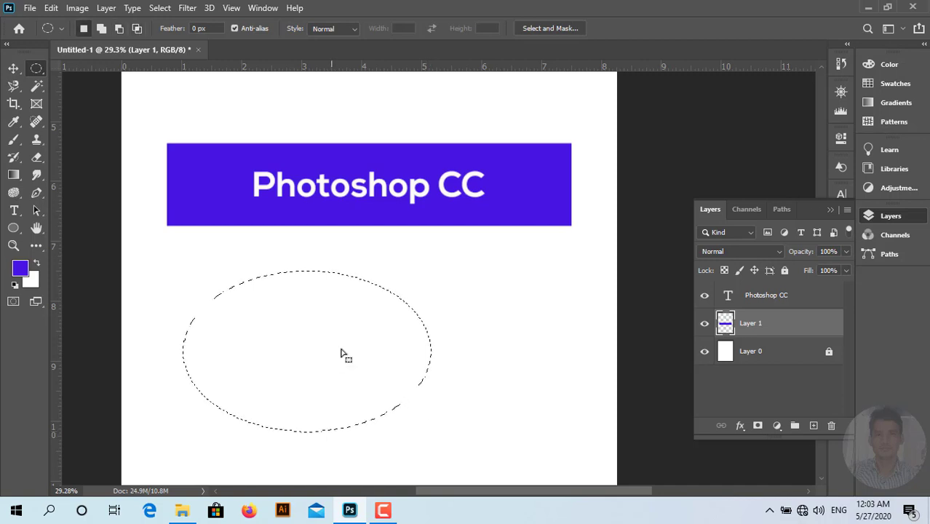
Redraw a circular selection below the banner and add a new empty Layer 2
key("ctrl+d")
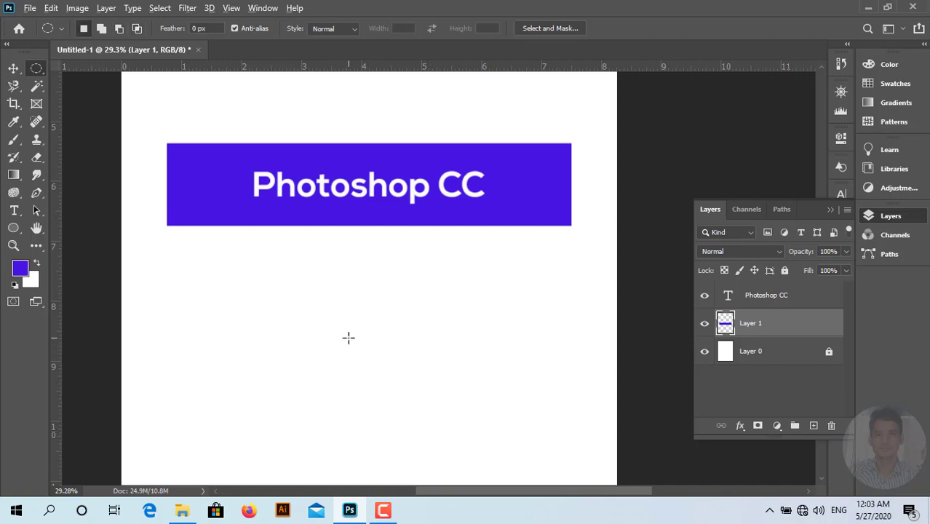
left_click_drag(347, 337, 422, 443)
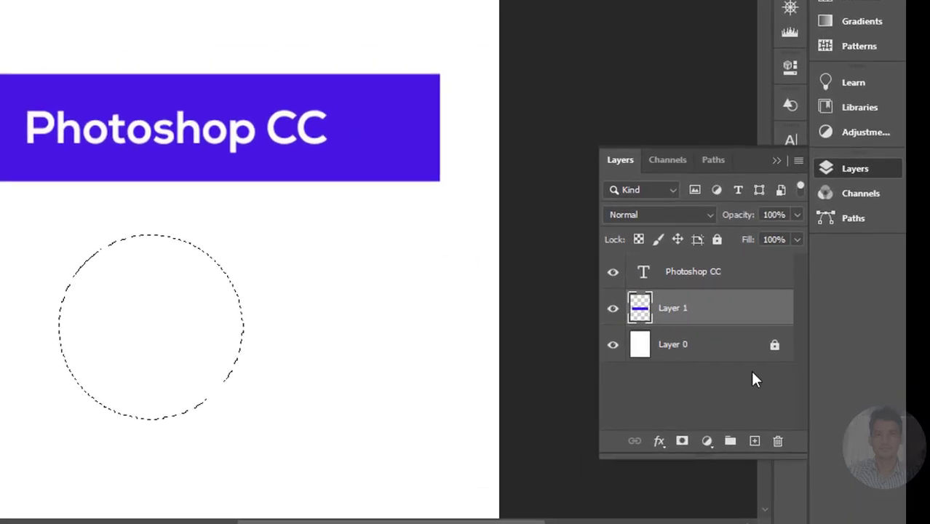
left_click(754, 441)
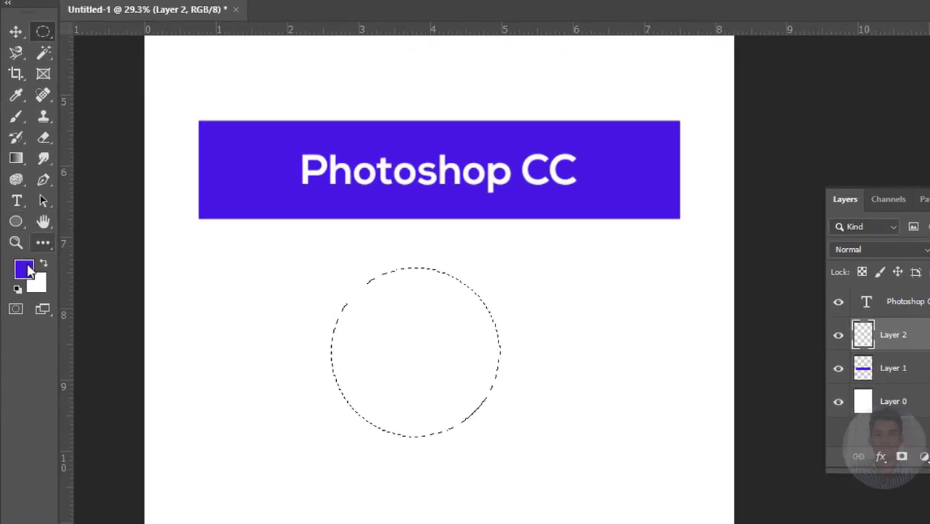
left_click(20, 270)
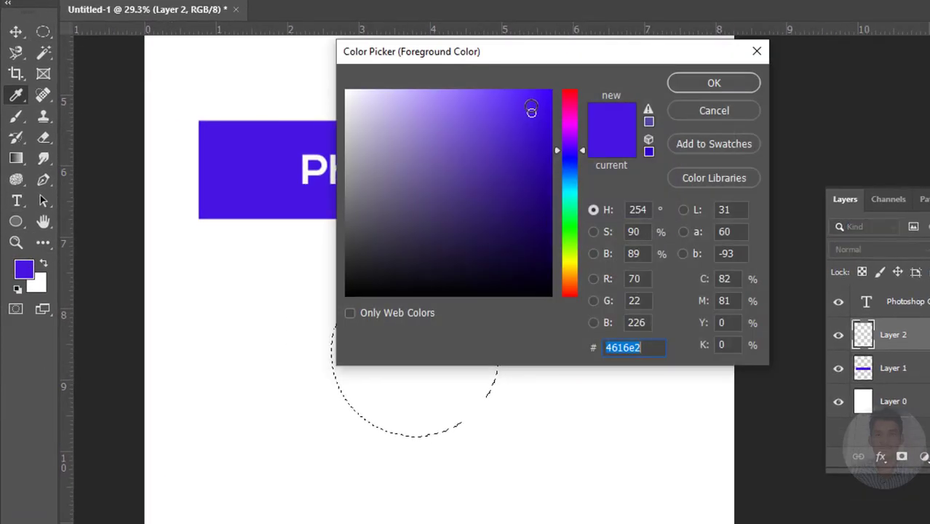
Pick red and fill the circle on Layer 2, then deselect
left_click(575, 102)
left_click(534, 95)
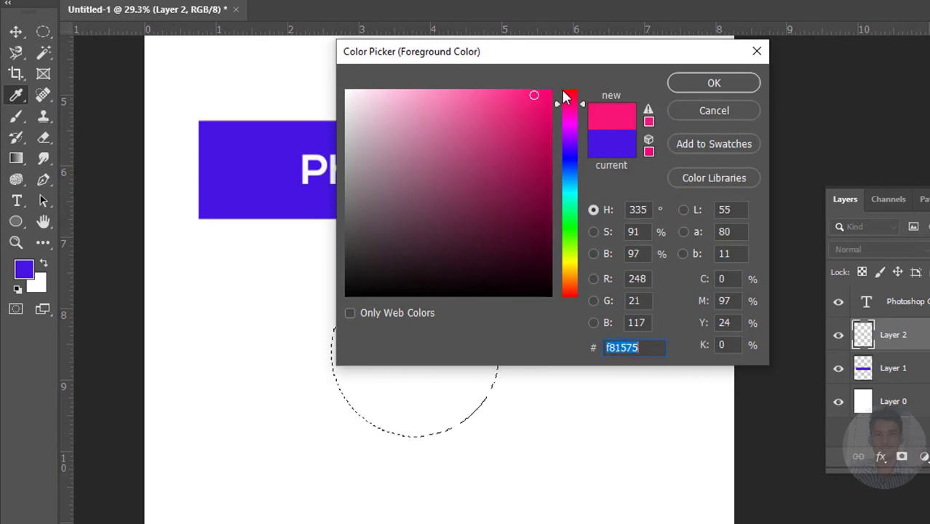
left_click(569, 93)
left_click(529, 98)
left_click(721, 85)
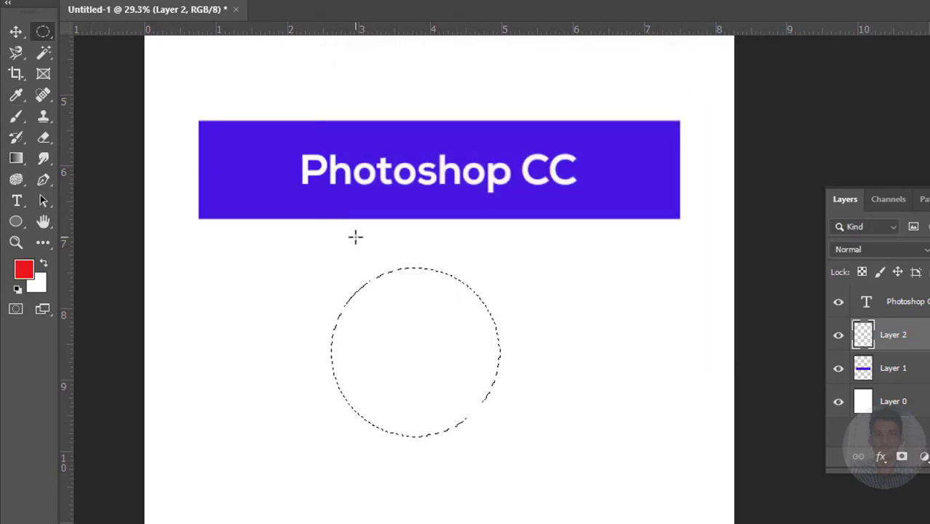
key("alt+BackSpace")
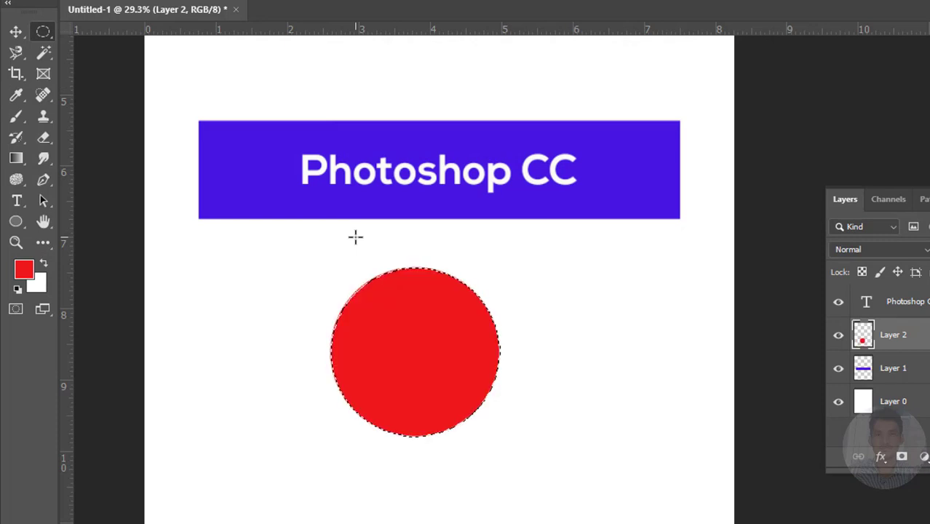
key("ctrl+d")
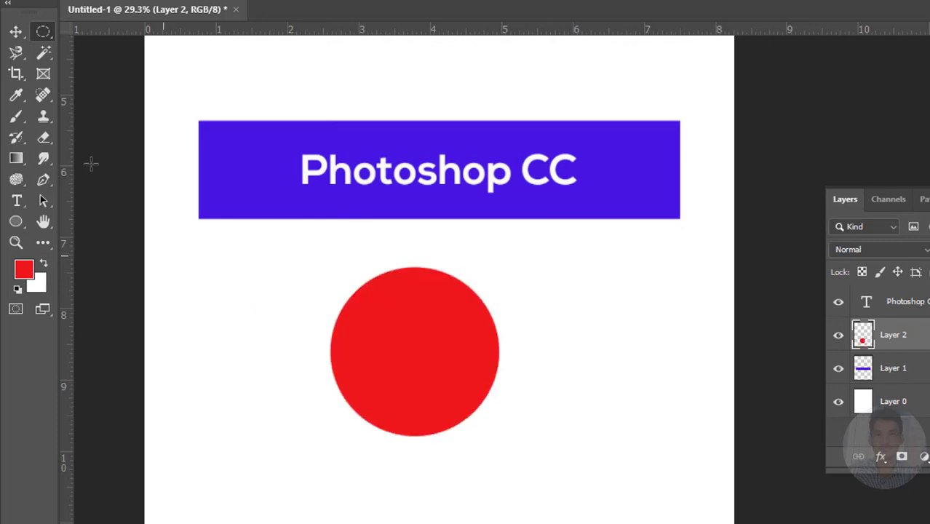
left_click(15, 31)
left_click_drag(420, 366, 381, 355)
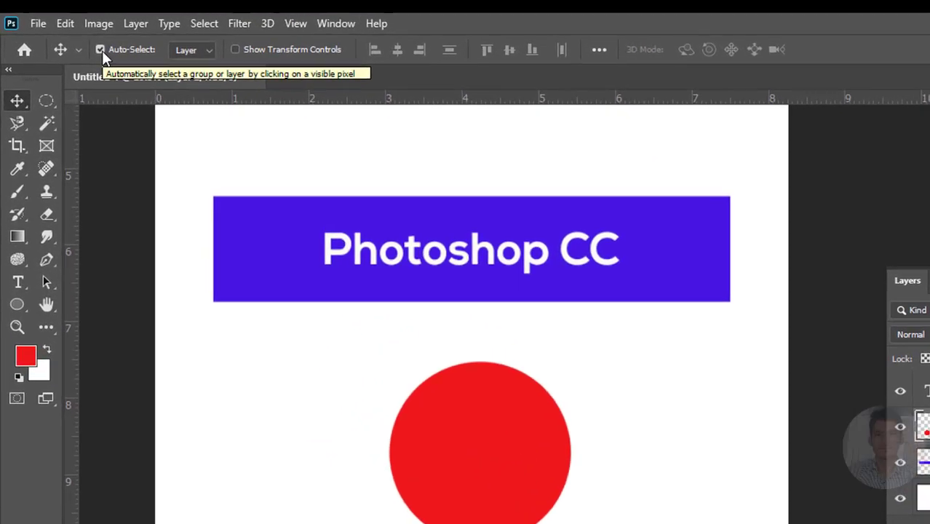
left_click(102, 49)
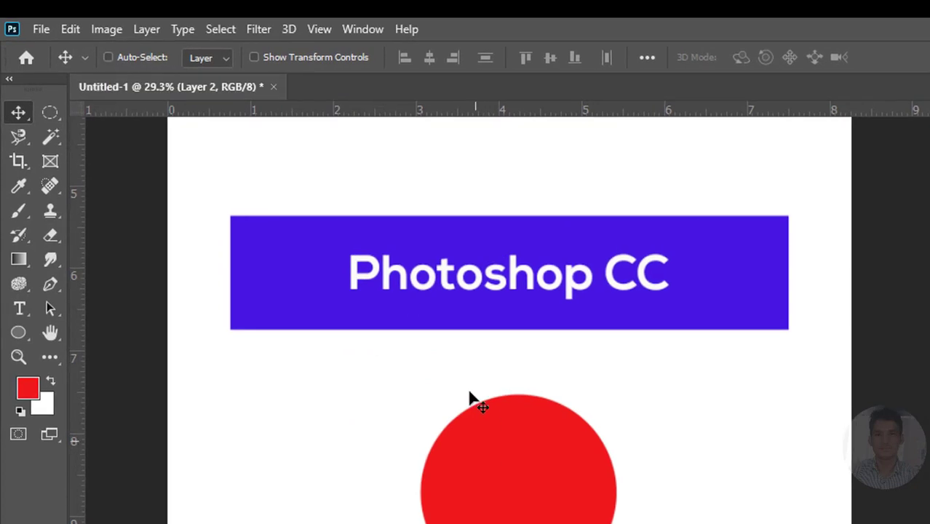
left_click_drag(499, 484, 499, 499)
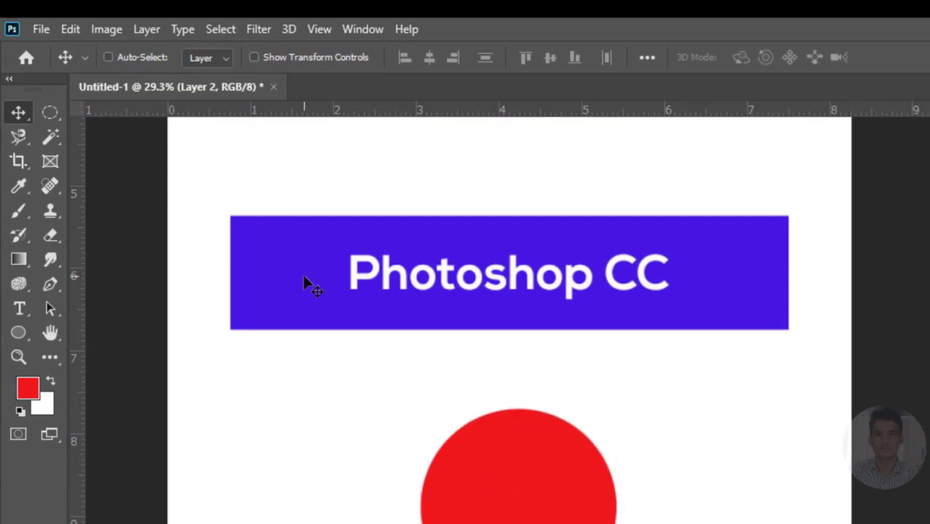
left_click_drag(308, 285, 307, 290)
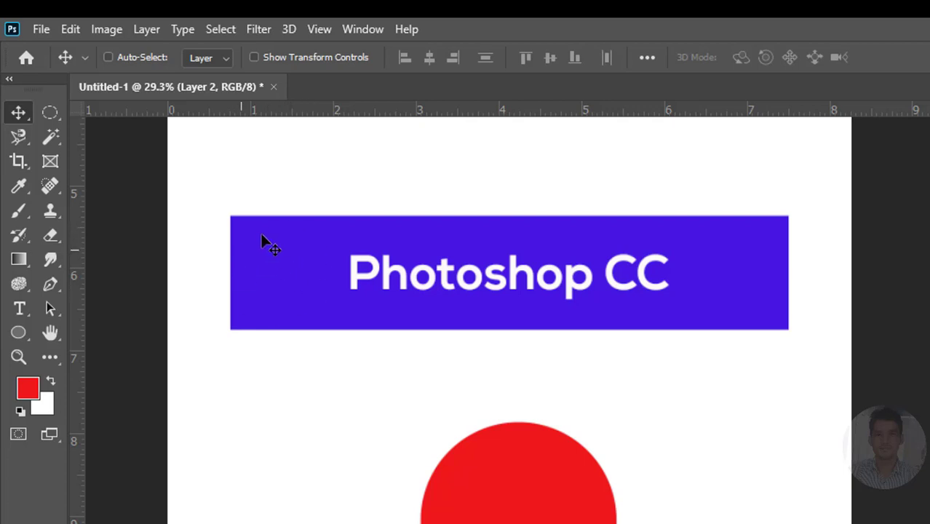
left_click_drag(282, 262, 289, 263)
mouse_move(287, 270)
left_mouse_down()
mouse_move(418, 282)
mouse_move(439, 295)
left_mouse_up()
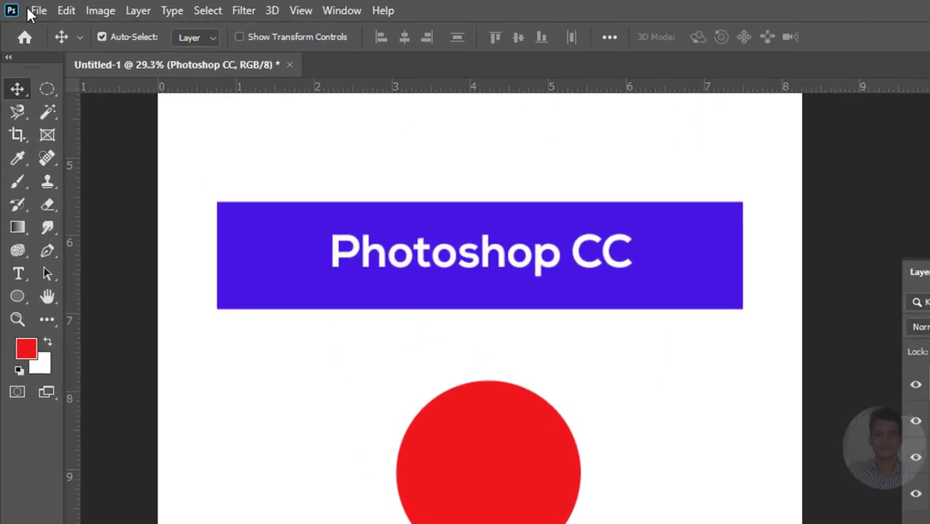
Save the document to the Desktop as 1.psd in Photoshop format, keeping all layers
left_click(38, 12)
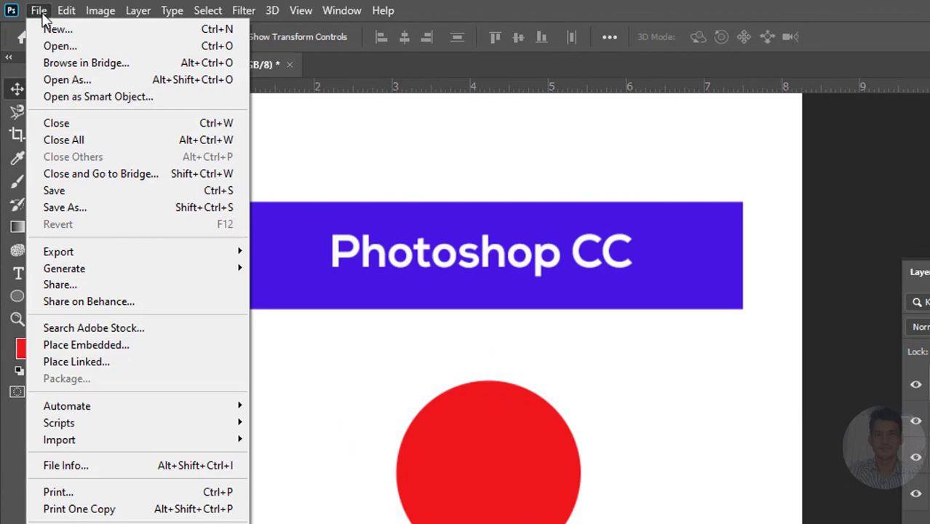
left_click(95, 212)
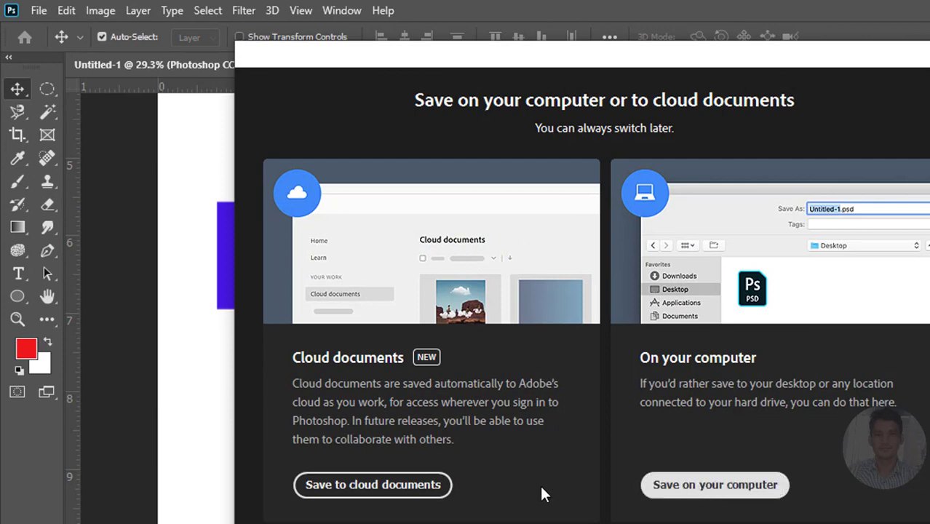
left_click(720, 489)
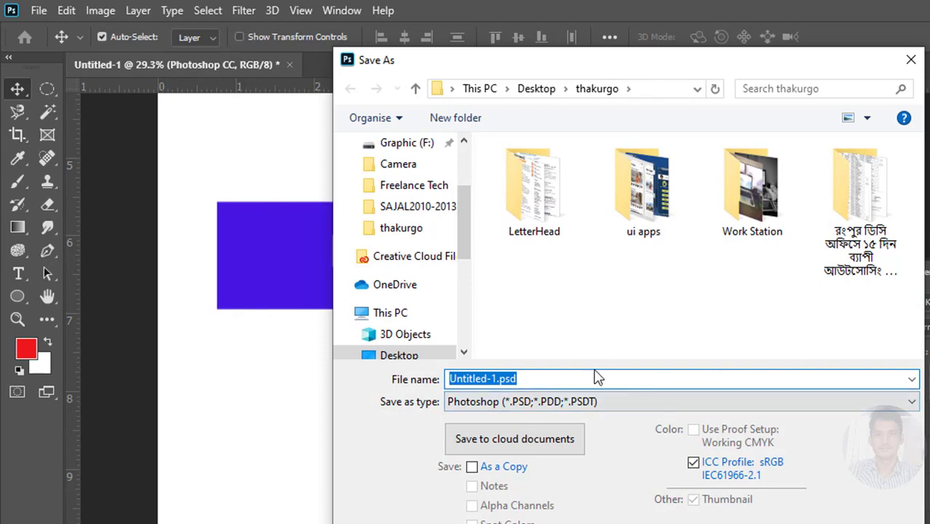
scroll(415, 211, "up", 2)
scroll(415, 202, "up", 4)
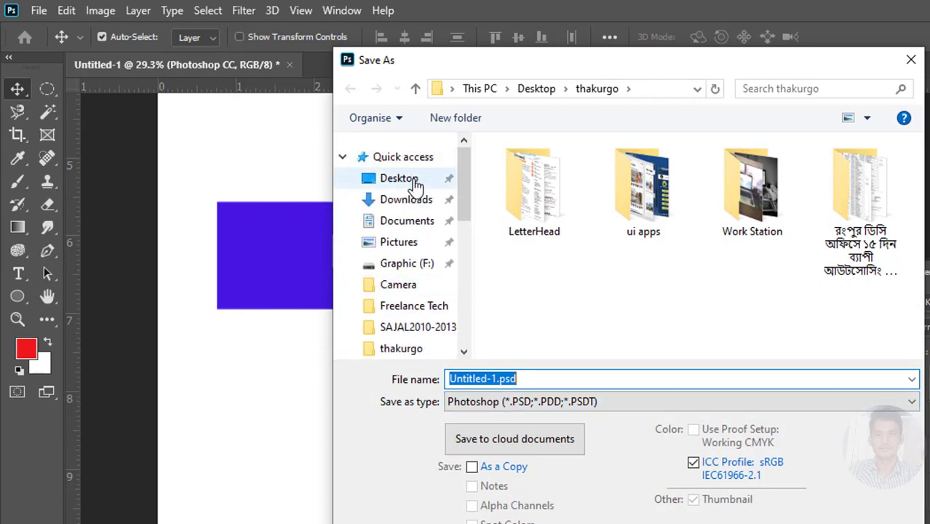
left_click(413, 183)
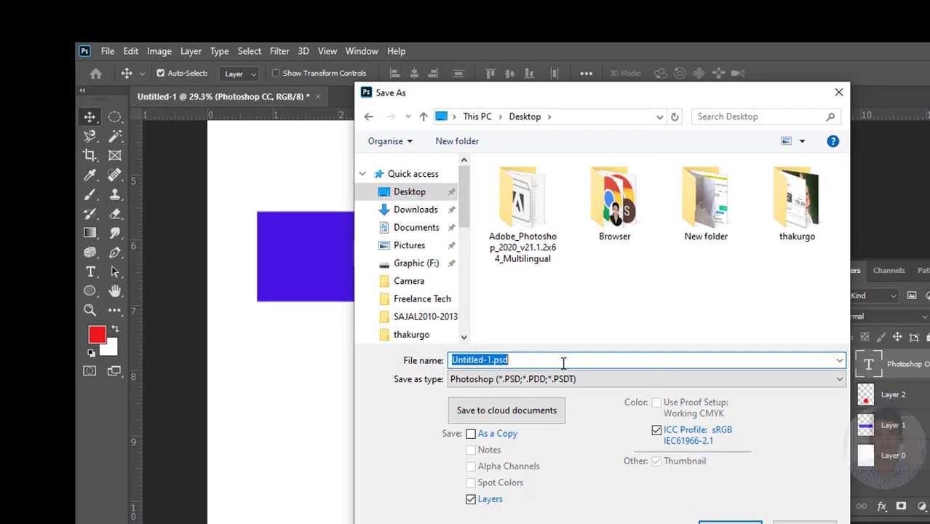
type("1")
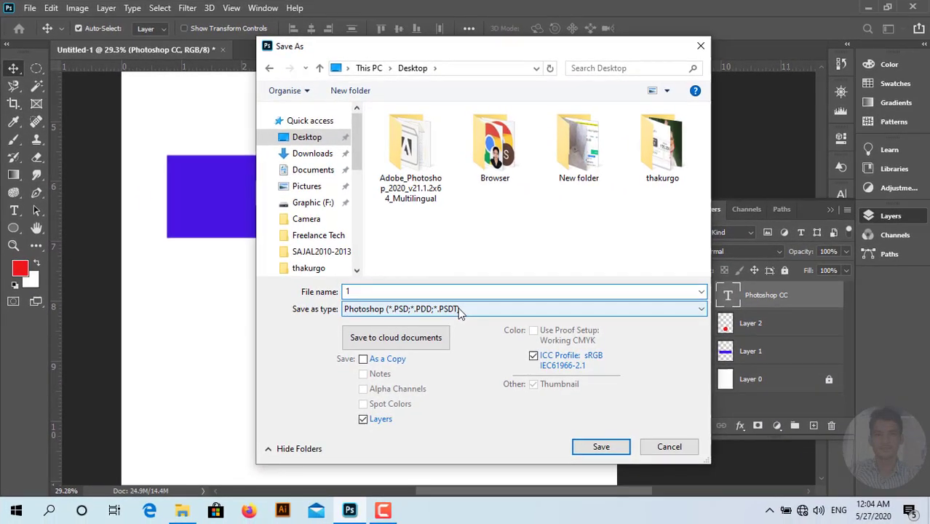
left_click(457, 307)
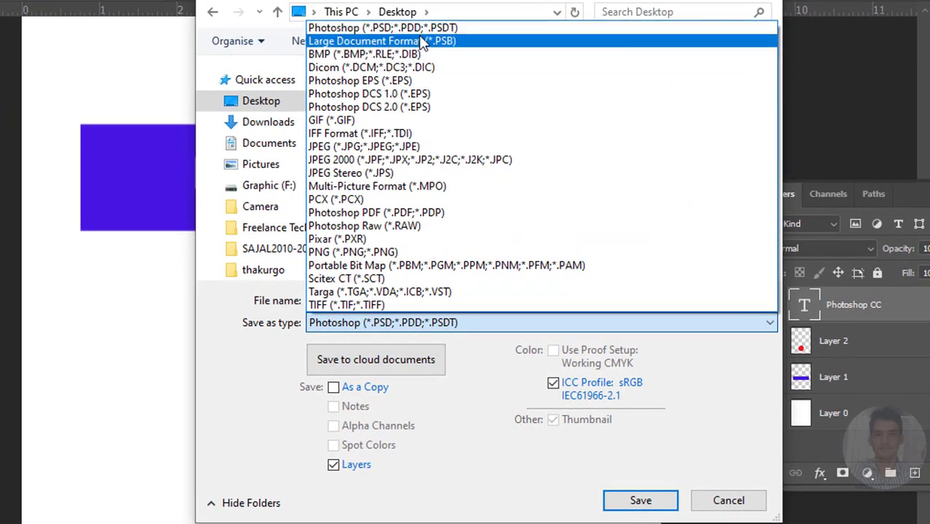
left_click(420, 29)
left_click(639, 502)
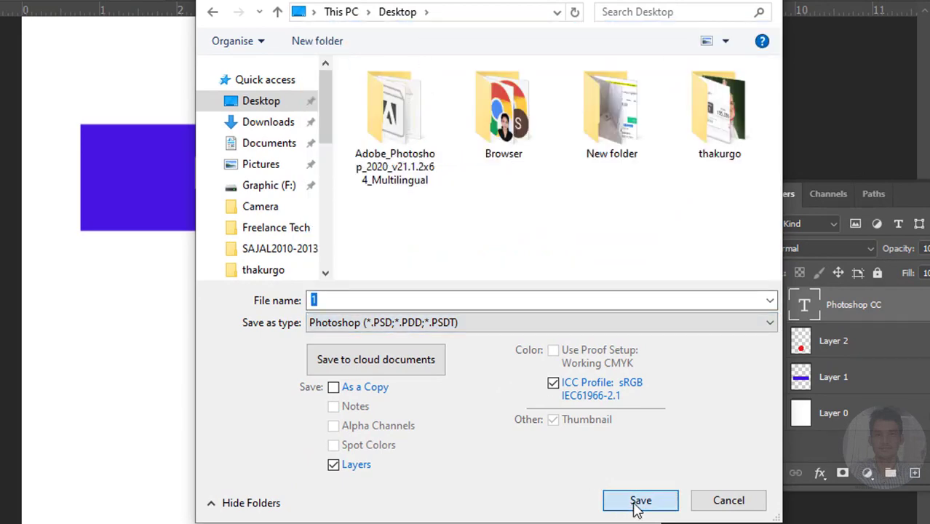
left_click(668, 120)
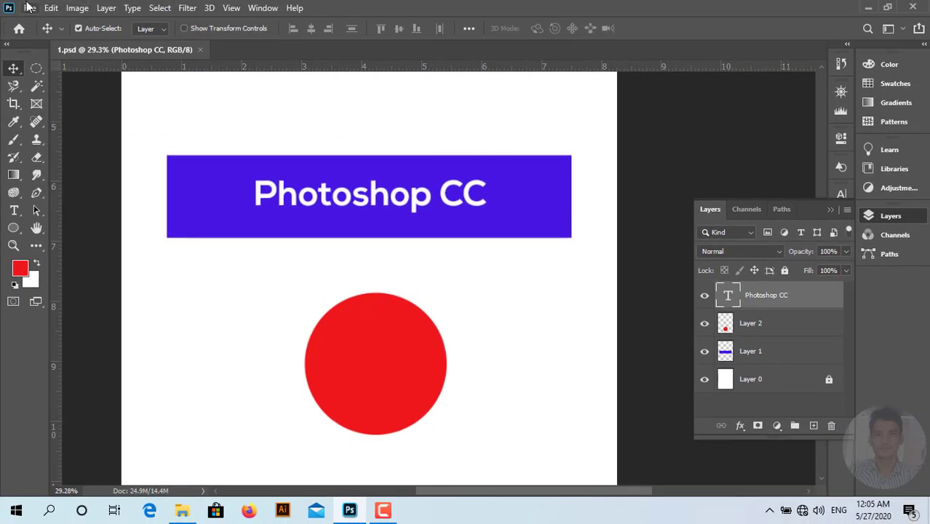
Save a copy to the Desktop as 1.jpg at JPEG quality Medium 7
left_click(29, 8)
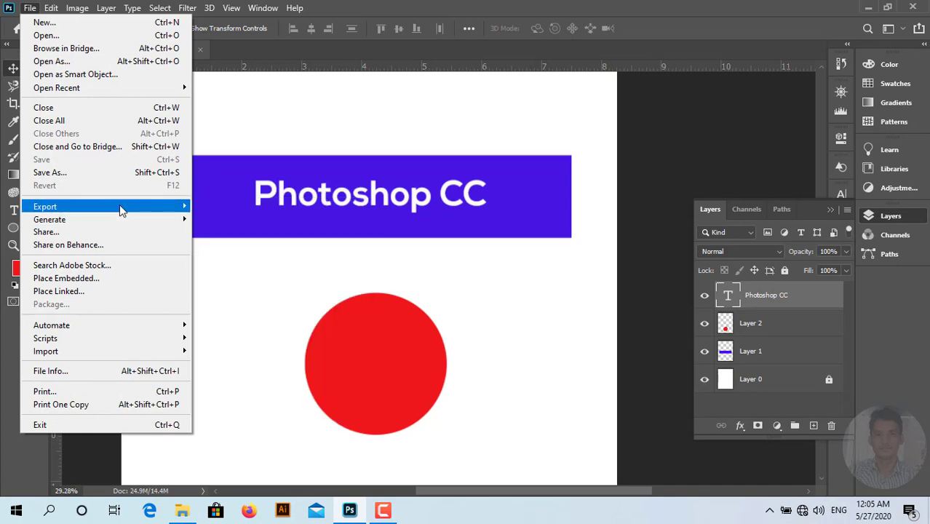
mouse_move(45, 206)
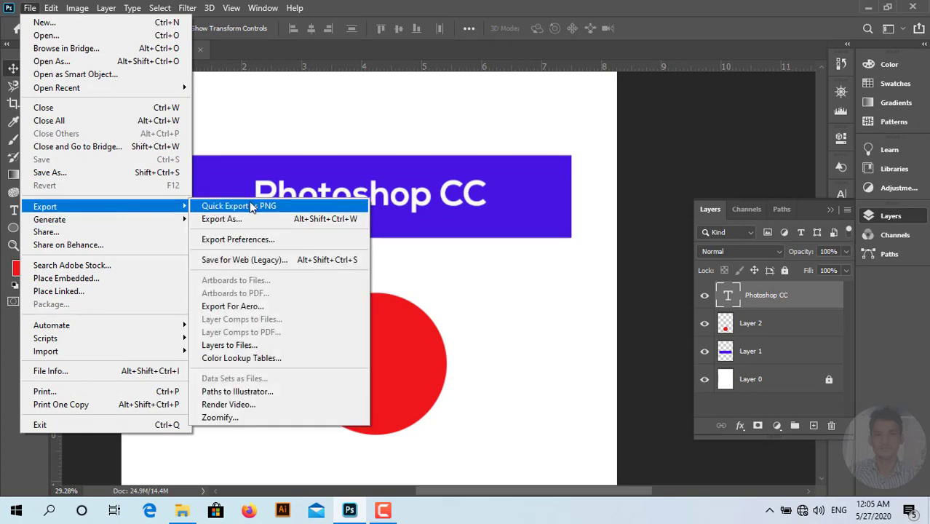
left_click(104, 176)
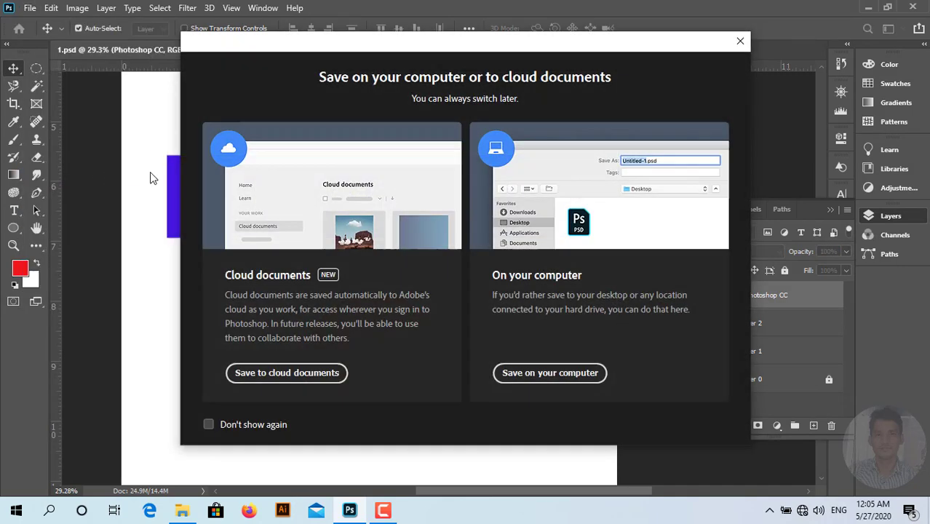
left_click(530, 377)
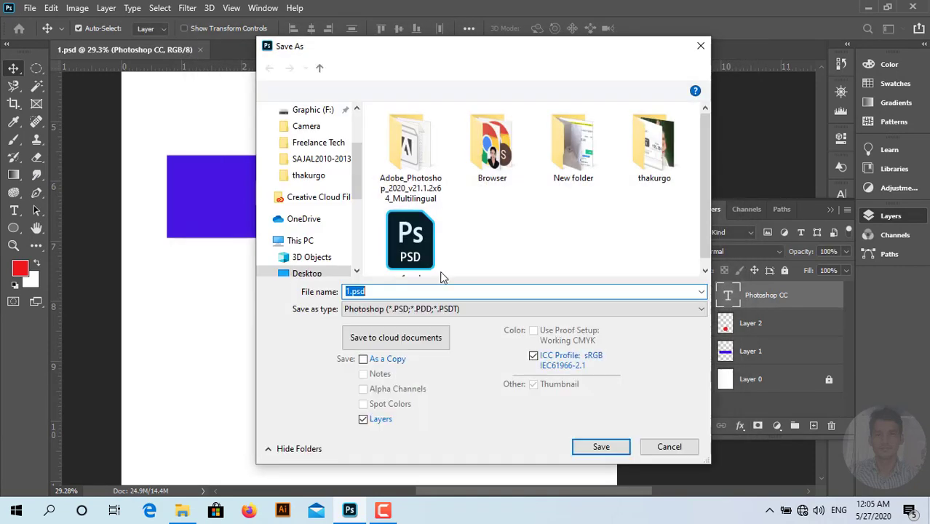
left_click(446, 309)
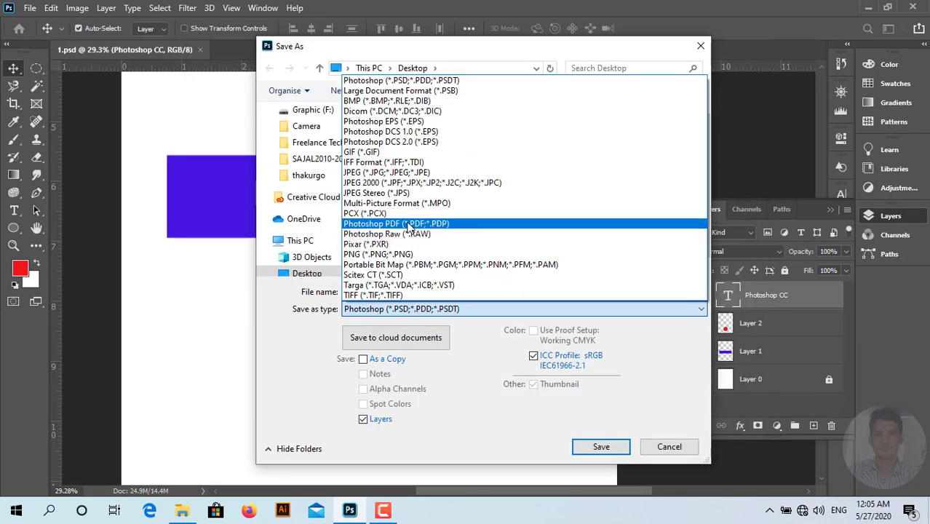
left_click(408, 172)
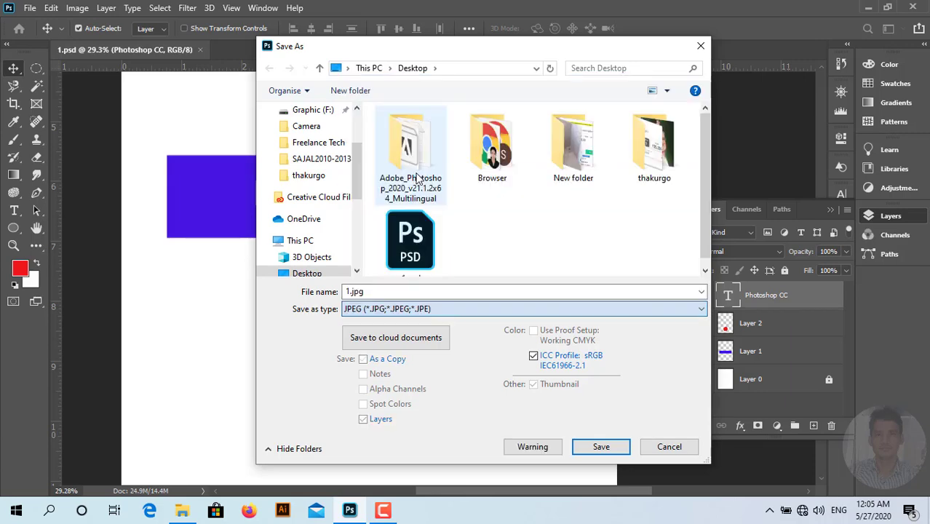
left_click(600, 445)
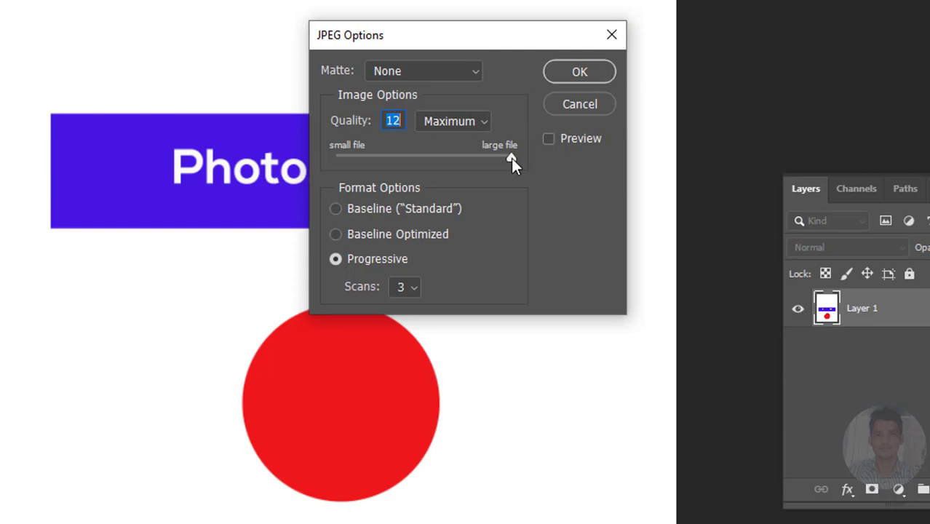
mouse_move(511, 158)
left_mouse_down()
mouse_move(461, 160)
mouse_move(553, 162)
mouse_move(435, 166)
mouse_move(537, 166)
left_mouse_up()
left_click(579, 72)
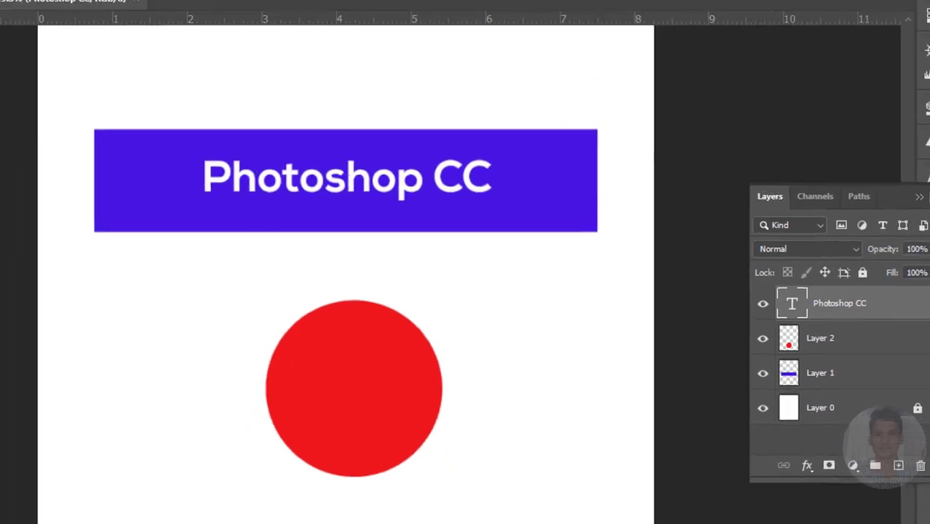
key("alt+f")
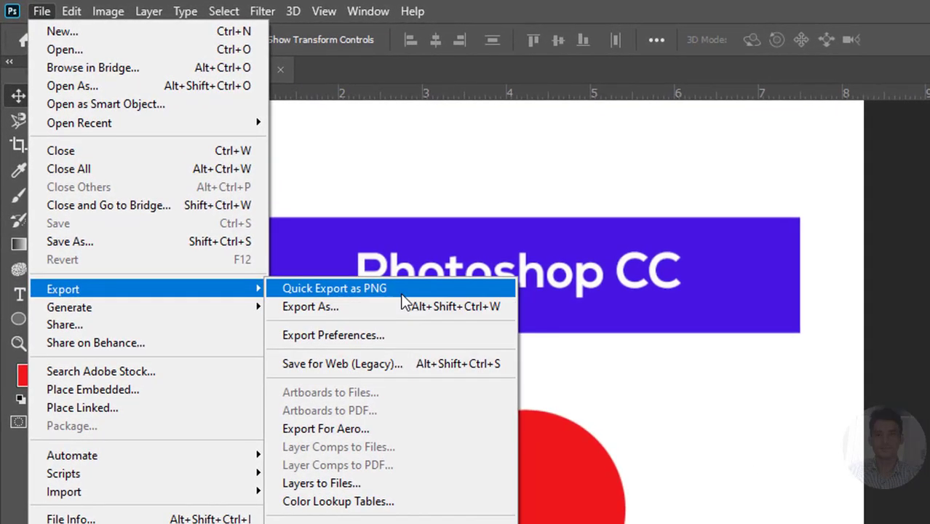
left_click(402, 295)
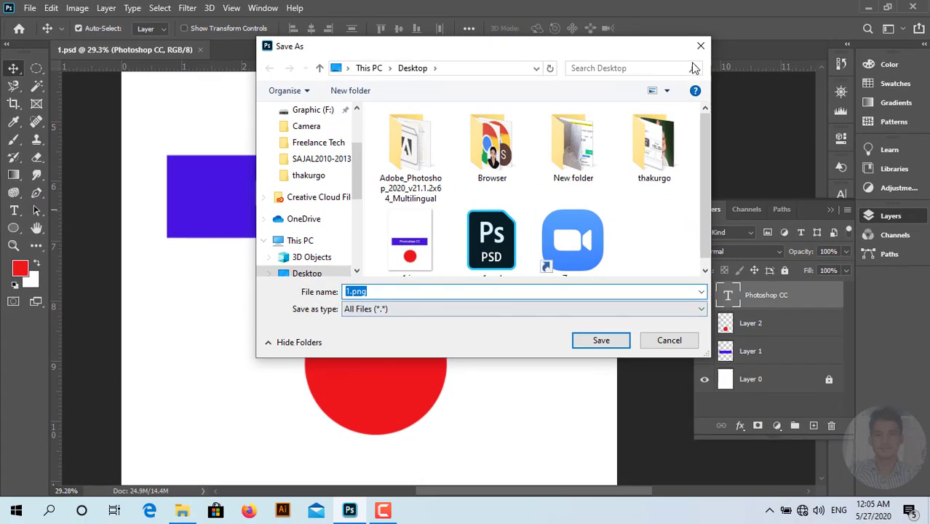
left_click(700, 45)
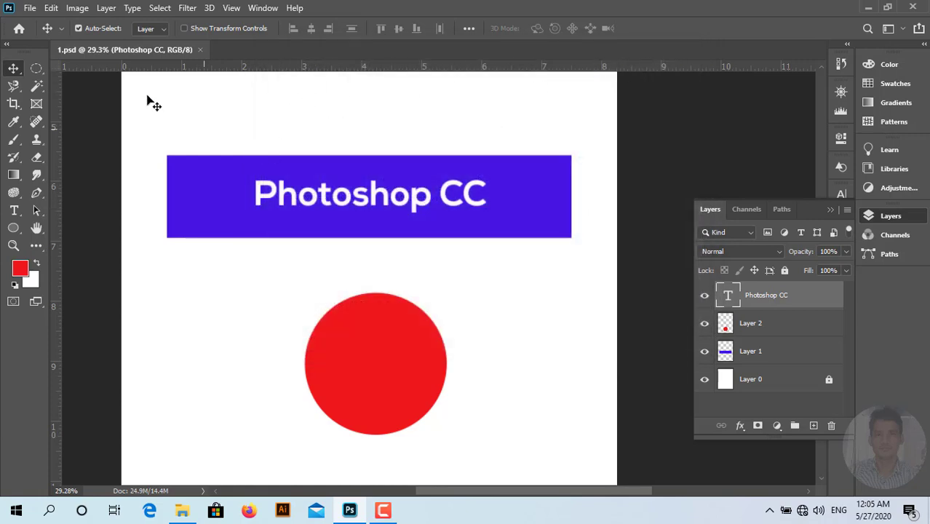
Confirm PNG in Export As without exporting, then hide the white Layer 0 to make the background transparent
left_click(30, 8)
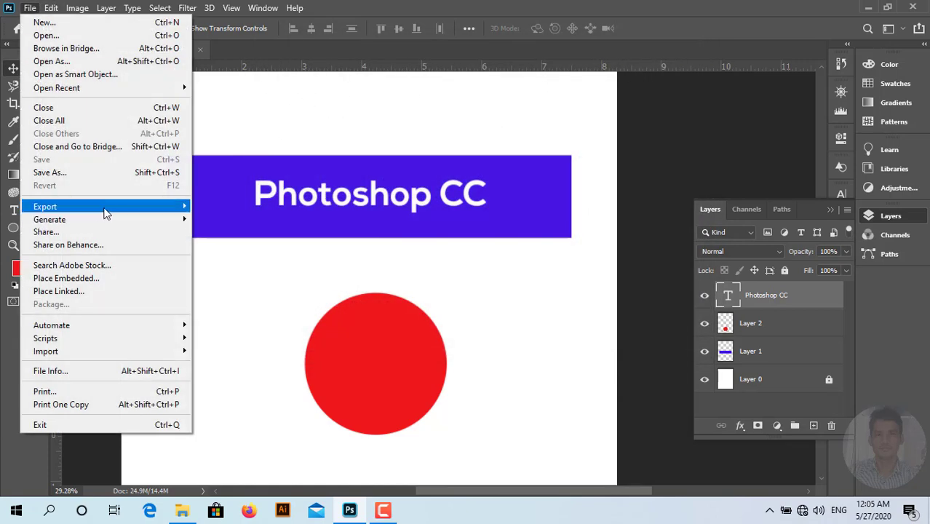
mouse_move(45, 207)
left_click(304, 222)
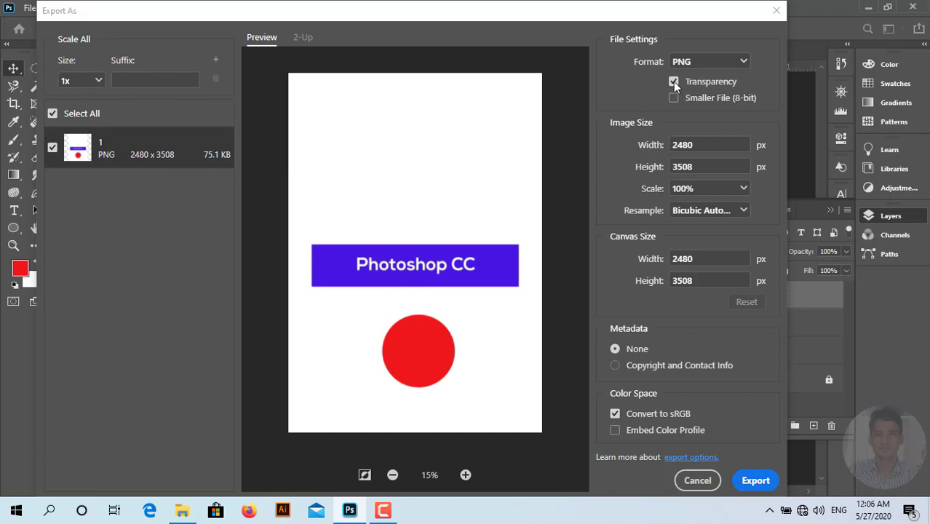
left_click(700, 62)
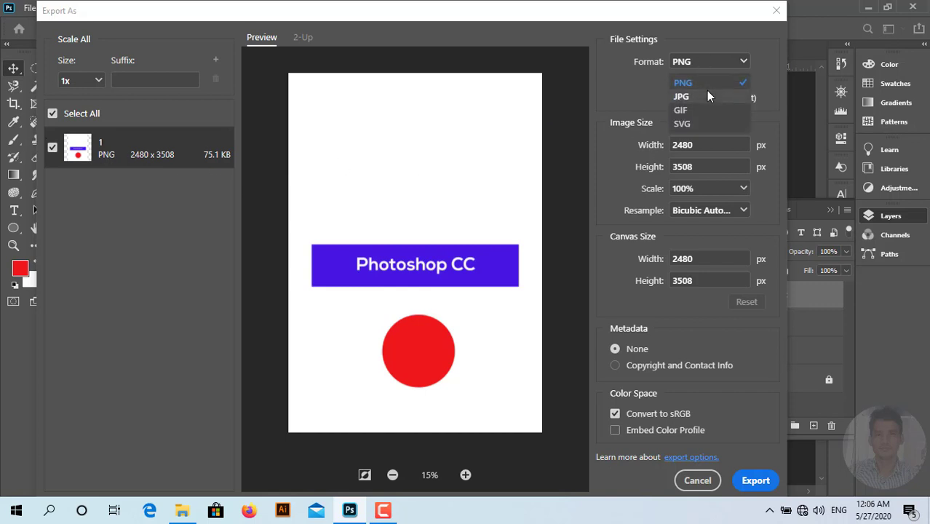
left_click(701, 86)
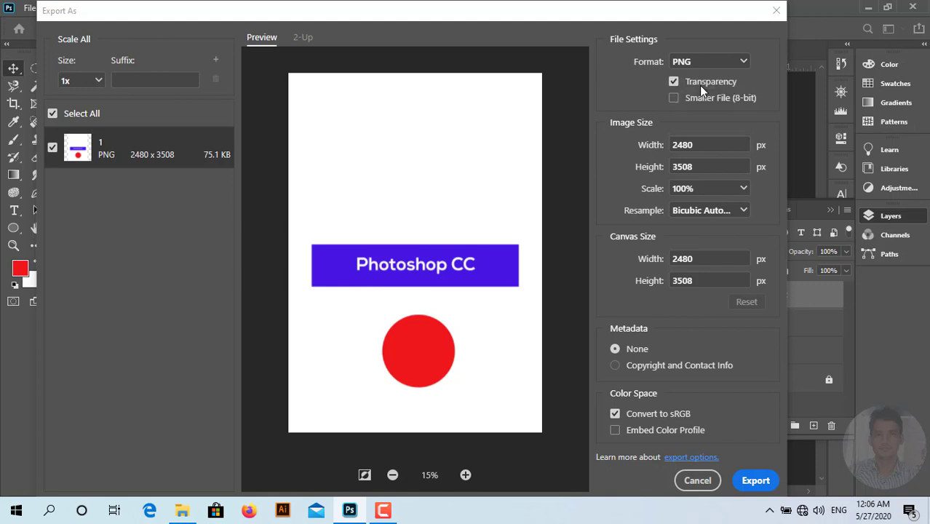
left_click(777, 12)
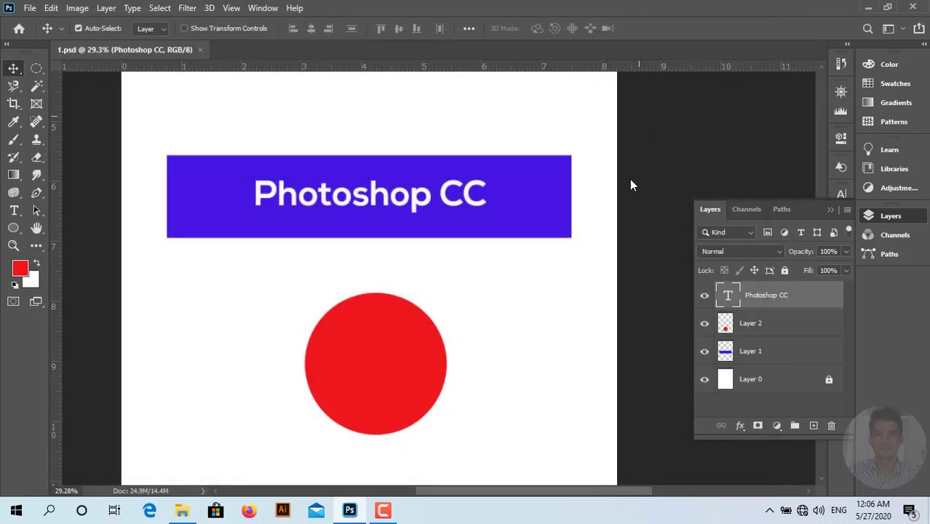
left_click(704, 380)
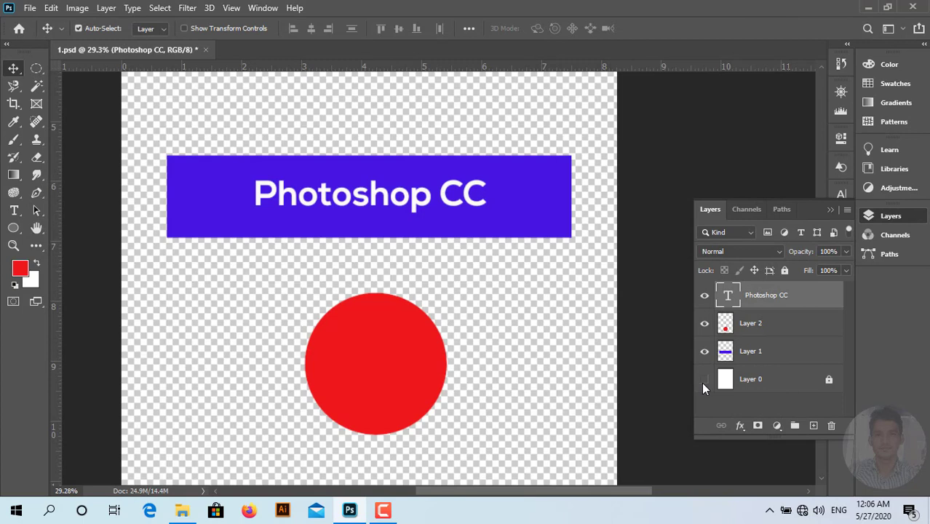